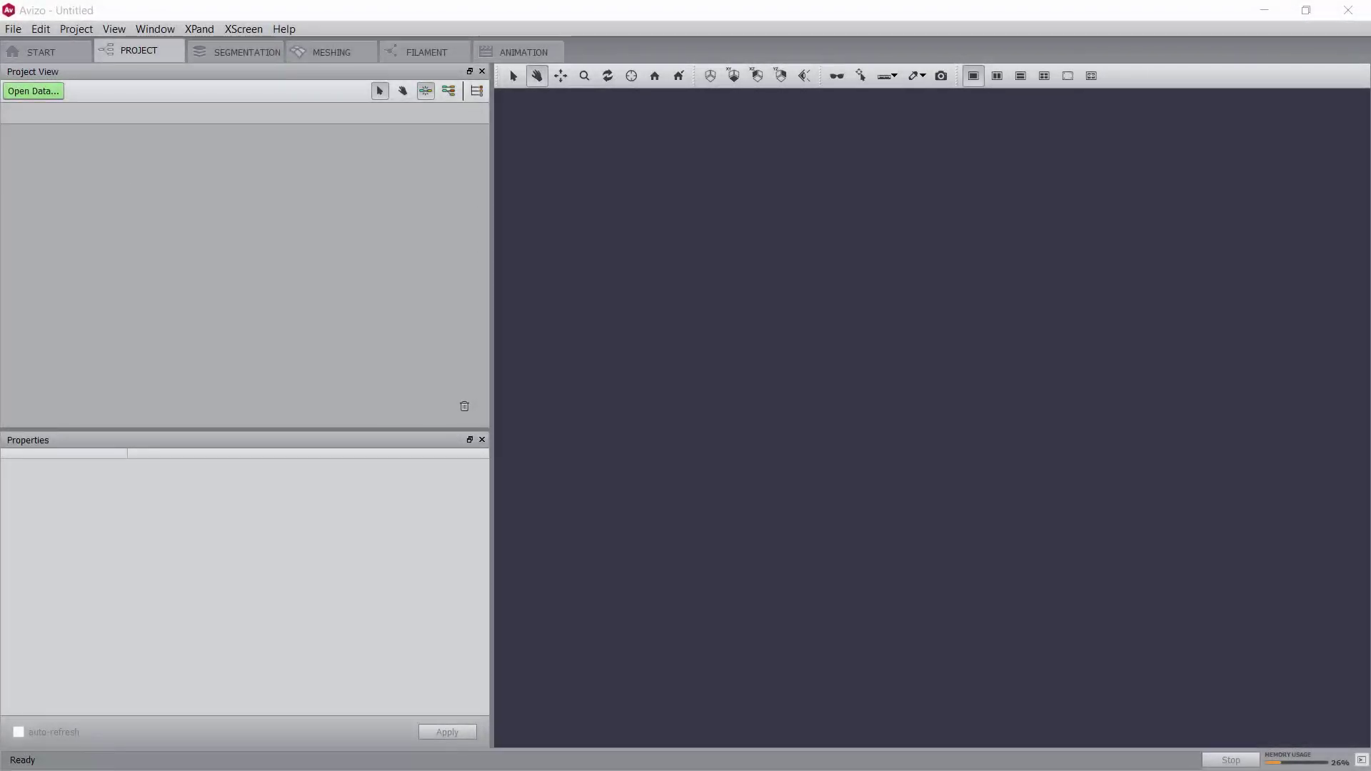
# - Load the chocolate-bar.am scan from the tutorials folder
pyautogui.click(13, 29)
pyautogui.click(37, 52)
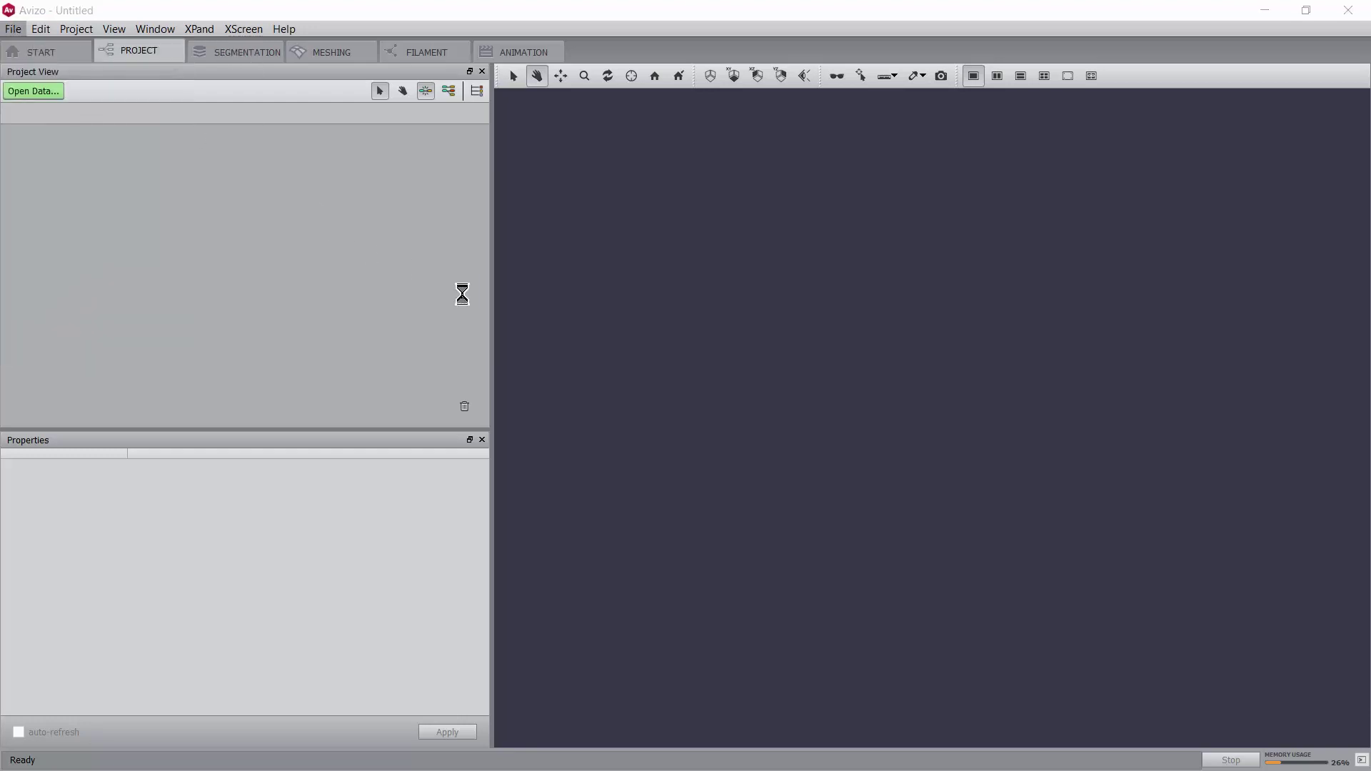
pyautogui.scroll(-1, 243, 368)
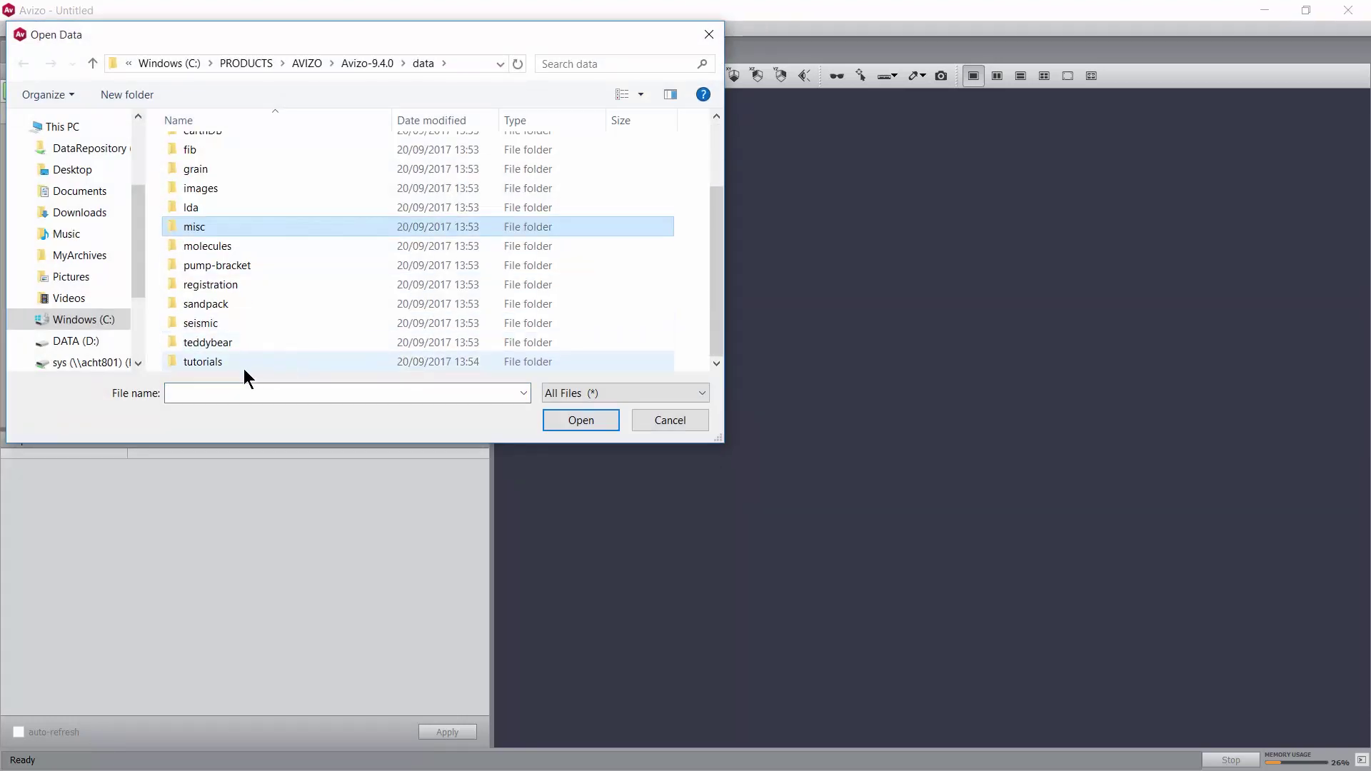
pyautogui.doubleClick(239, 367)
pyautogui.scroll(-1, 236, 336)
pyautogui.scroll(-1, 228, 349)
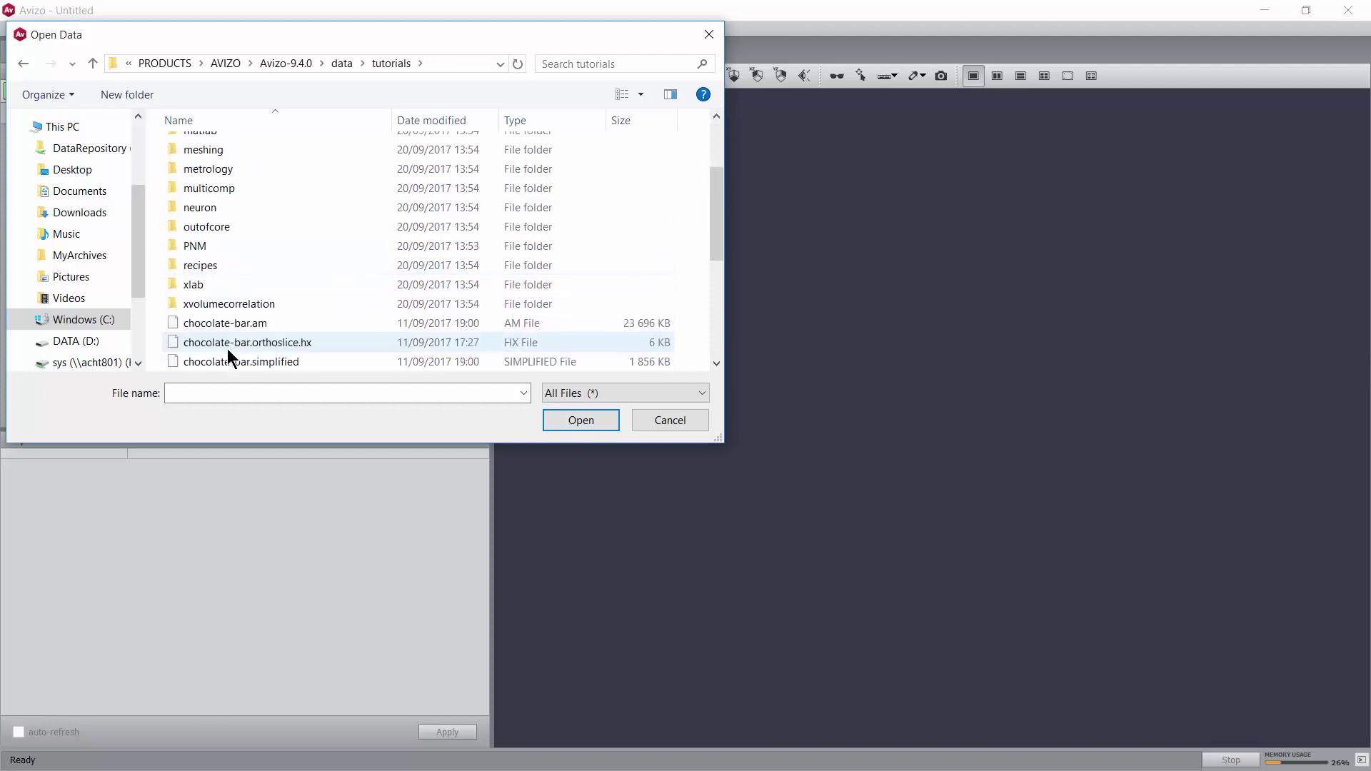
pyautogui.click(223, 320)
pyautogui.click(580, 420)
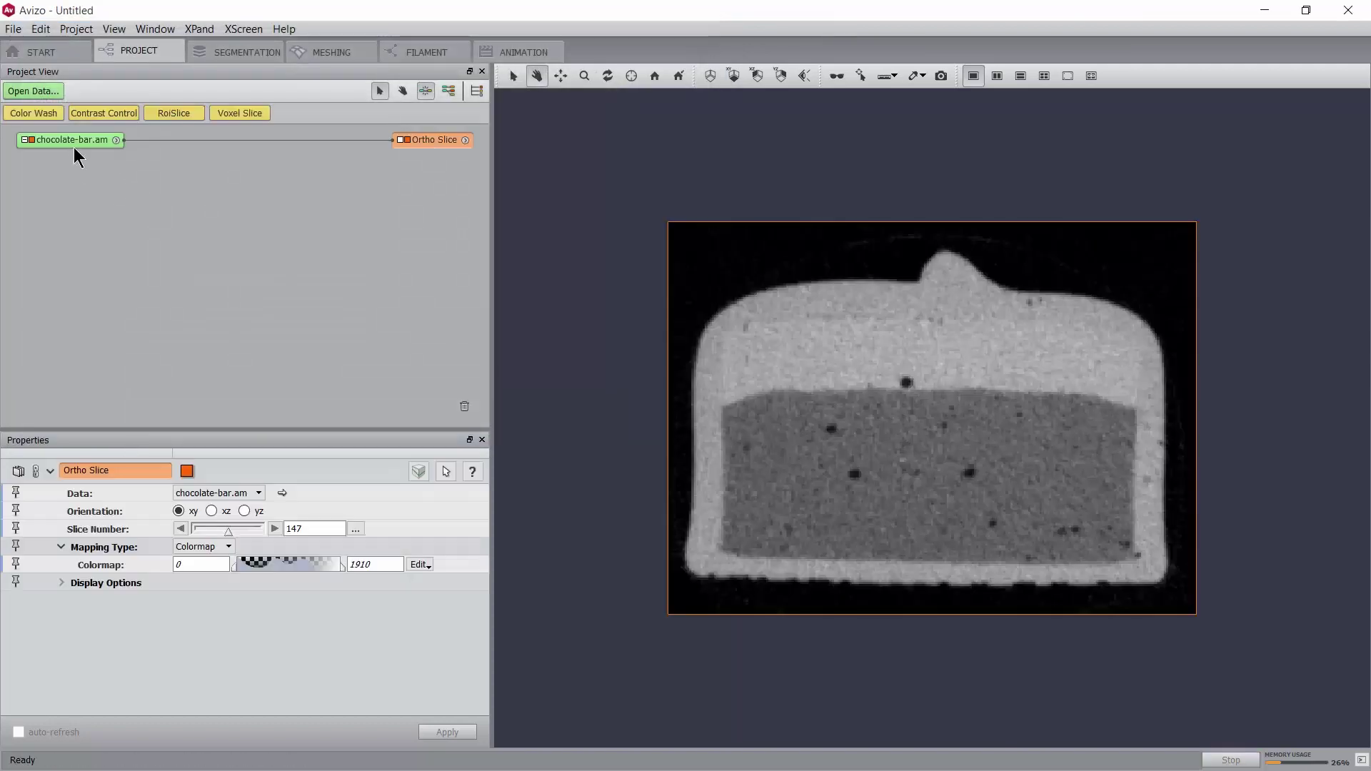
# - Create a new label field for chocolate-bar.am with Image Segmentation > Edit New Label Field
pyautogui.rightClick(70, 139)
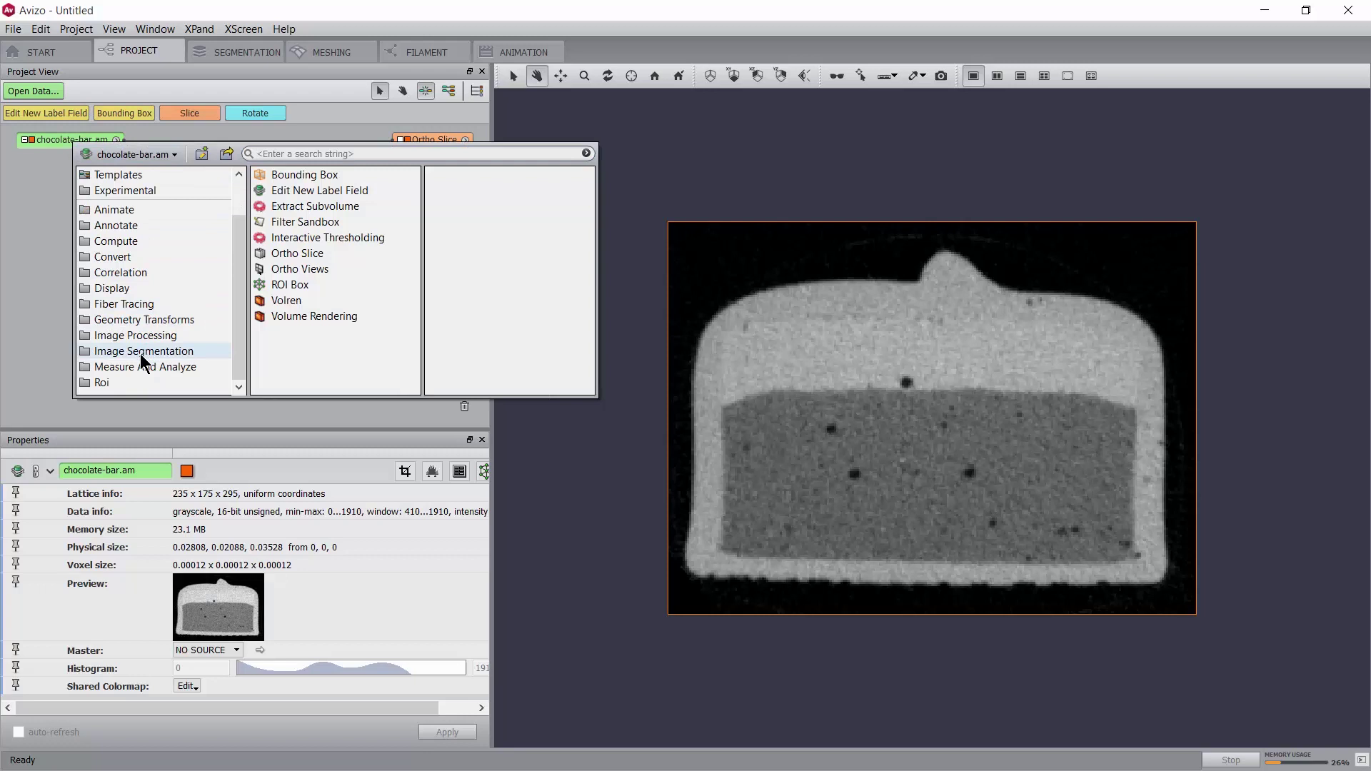
pyautogui.click(146, 352)
pyautogui.click(318, 269)
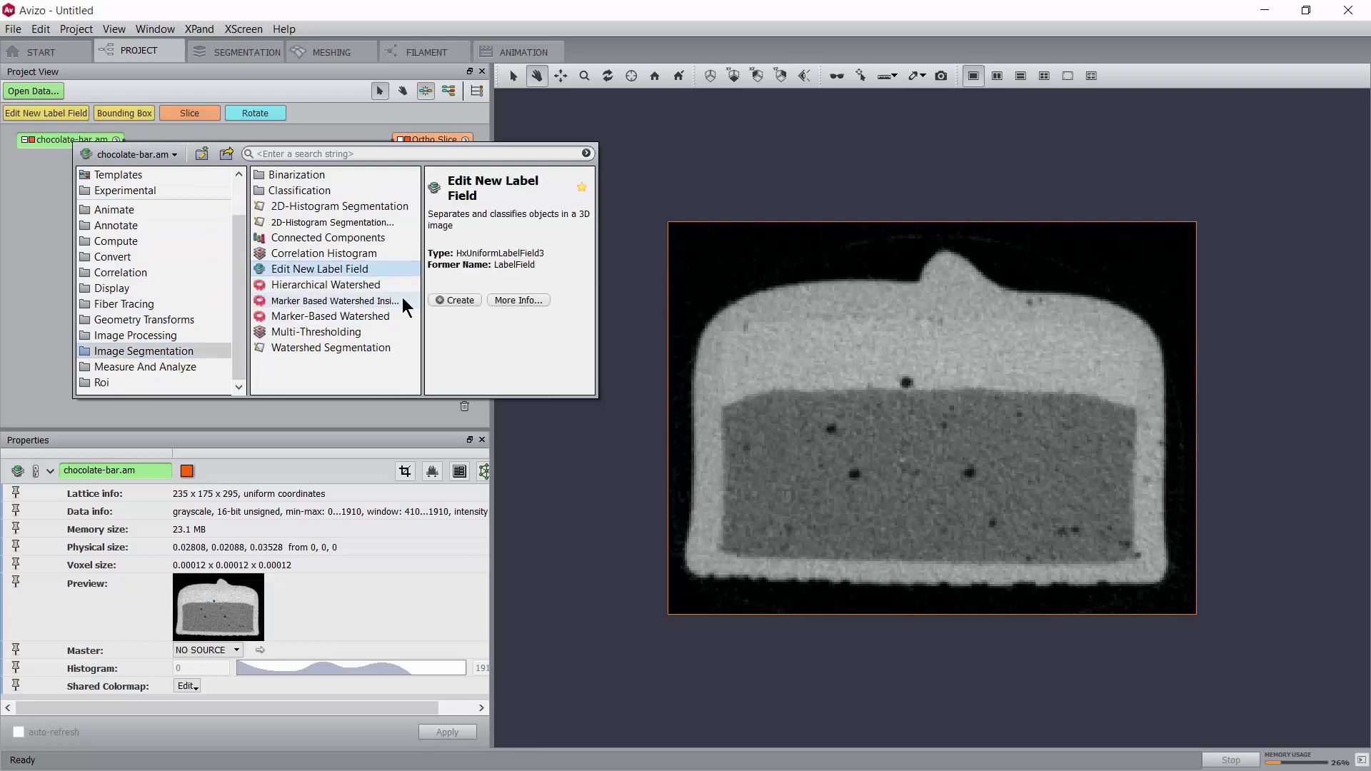
pyautogui.click(459, 299)
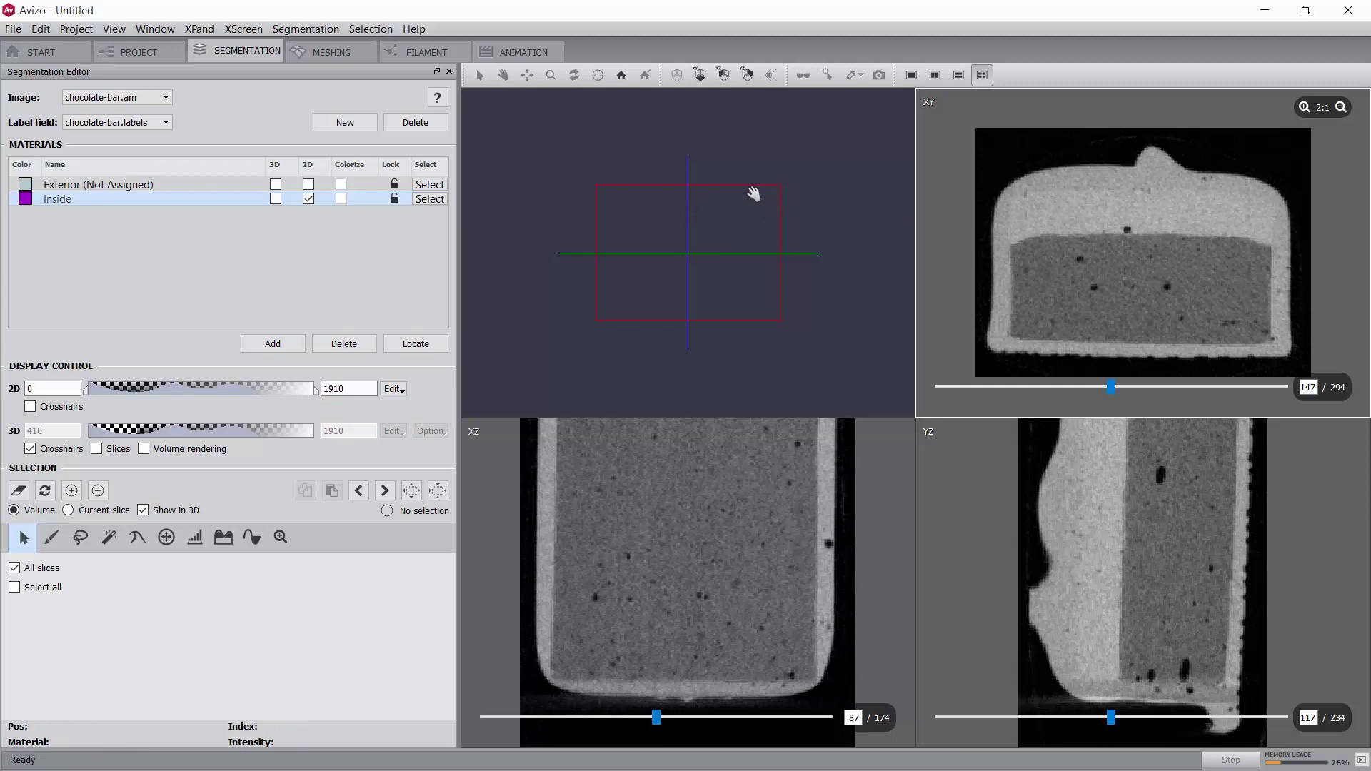
pyautogui.moveTo(833, 174); pyautogui.dragTo(786, 287)
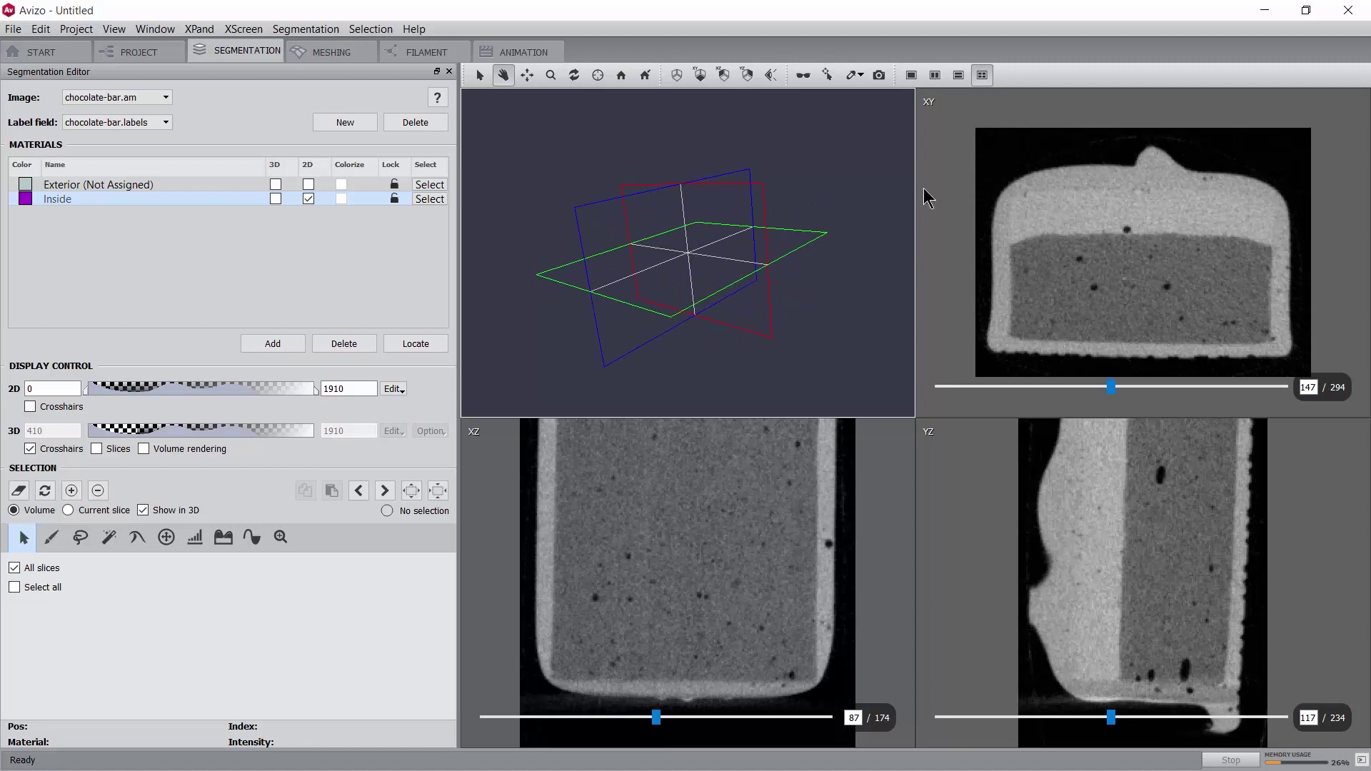
pyautogui.click(938, 168)
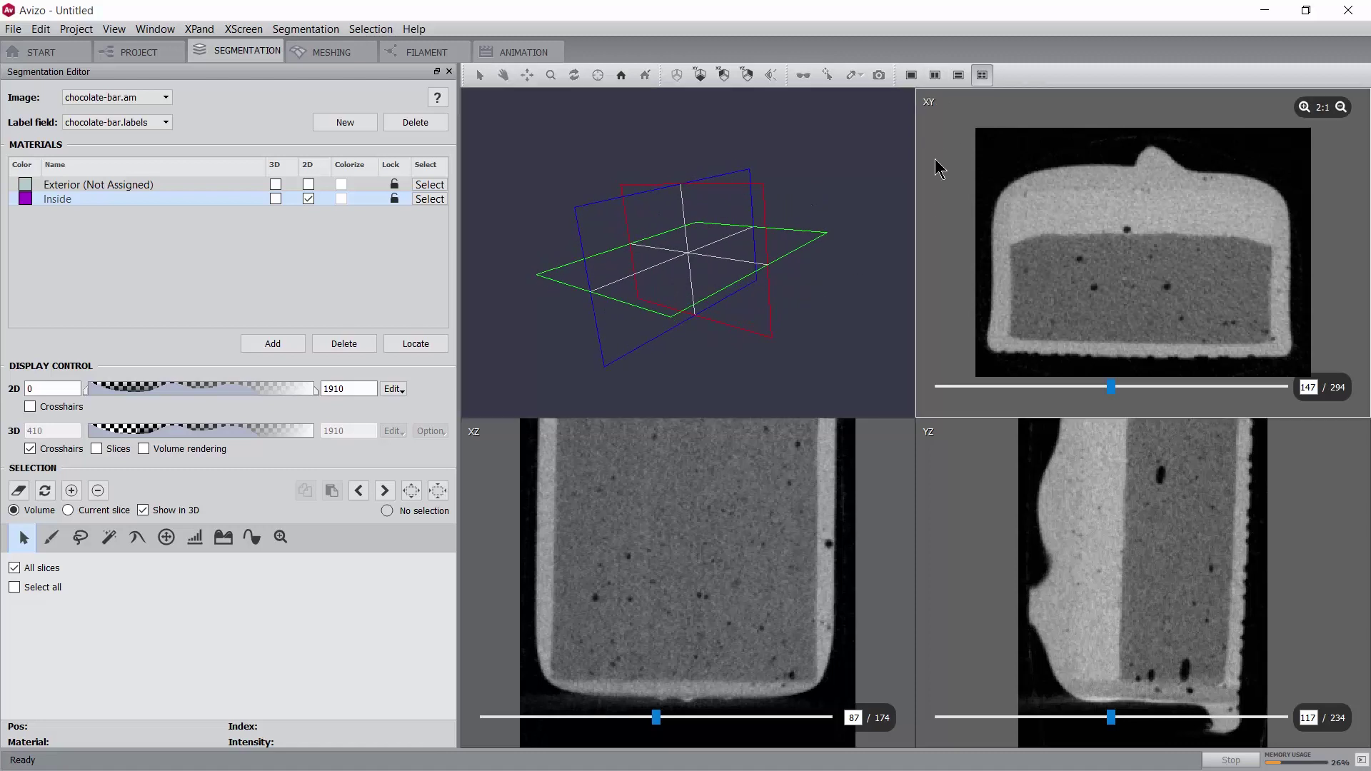
pyautogui.click(911, 75)
pyautogui.click(935, 75)
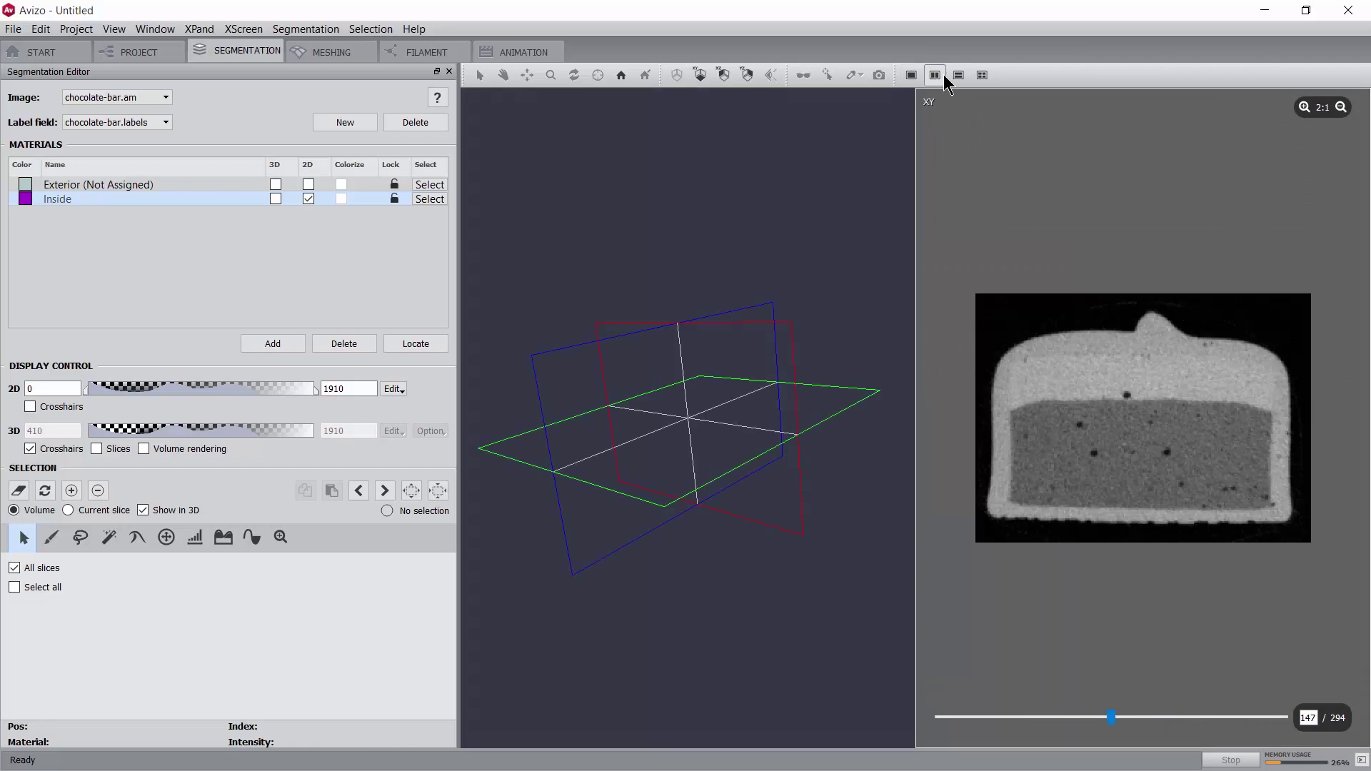
pyautogui.click(959, 75)
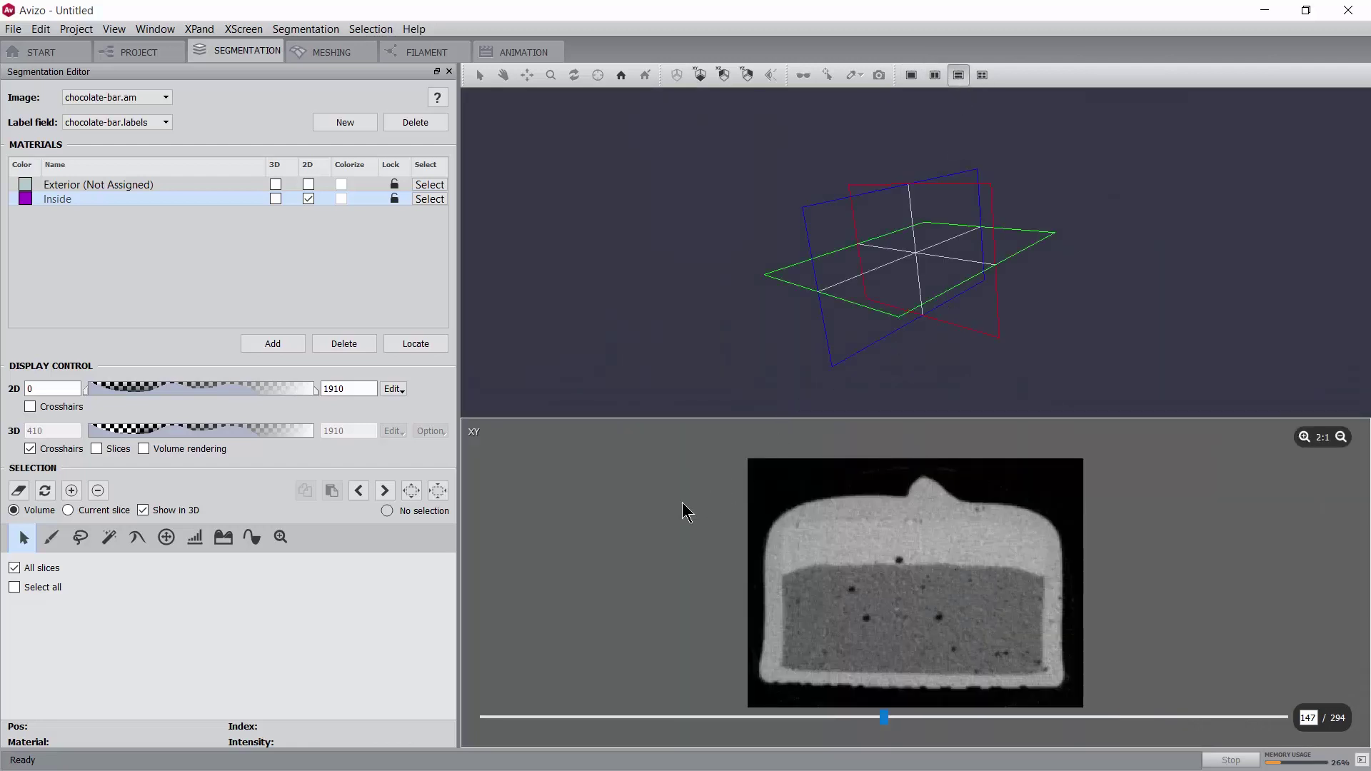
pyautogui.click(302, 30)
pyautogui.moveTo(307, 48)
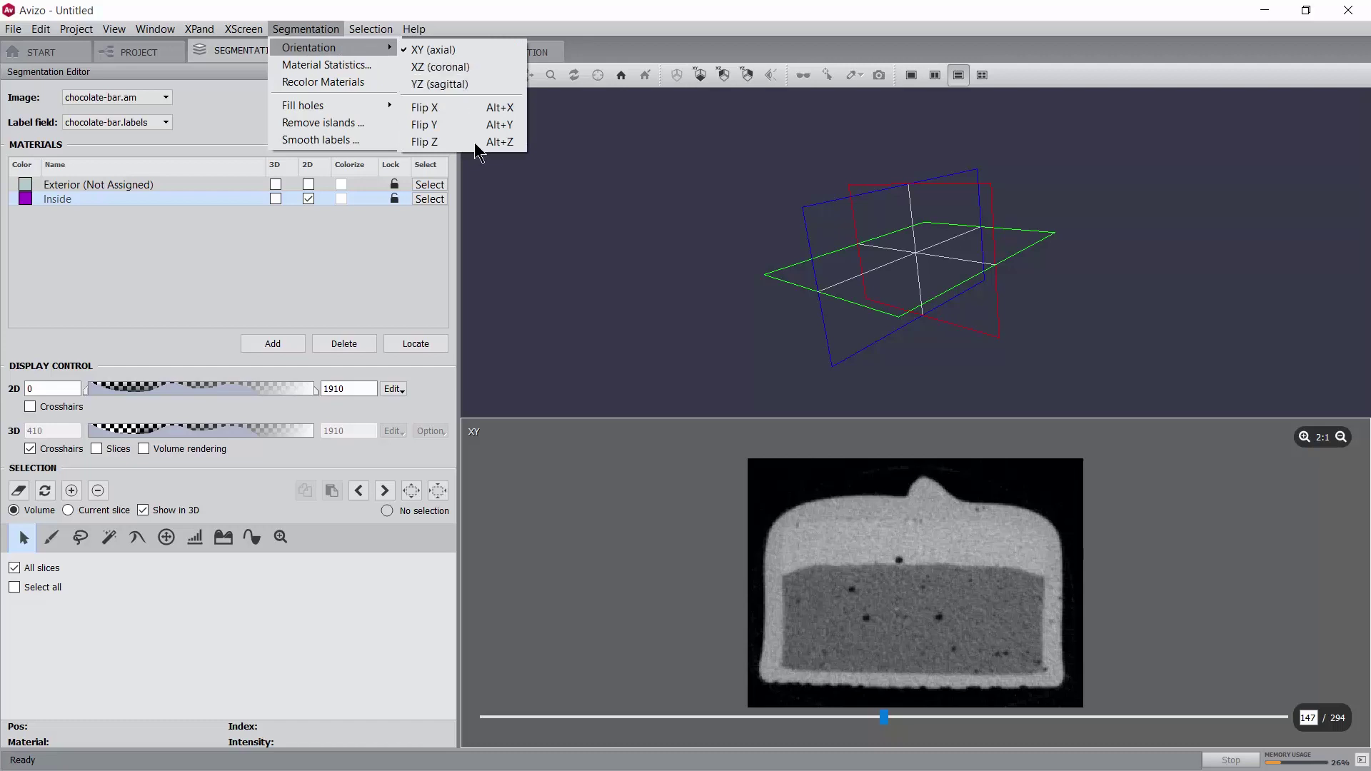
pyautogui.click(645, 480)
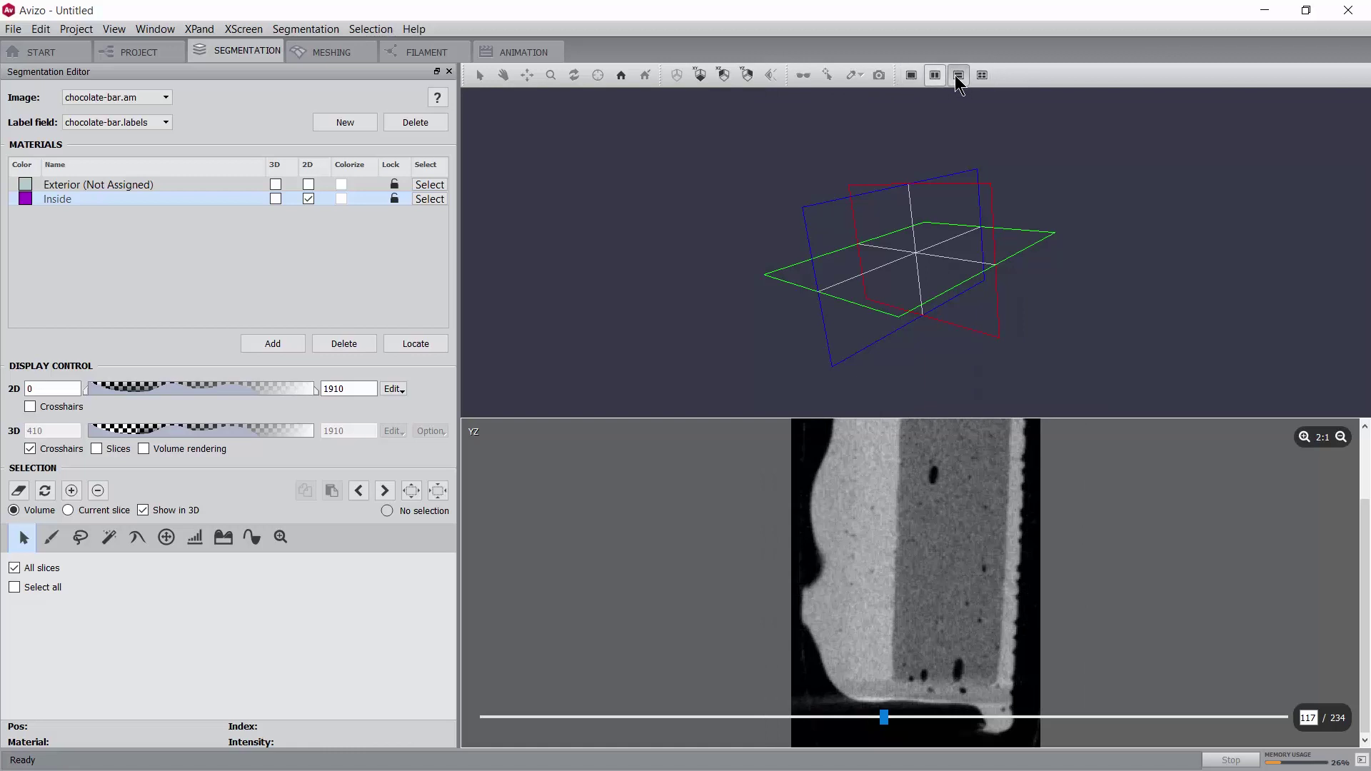
pyautogui.click(982, 75)
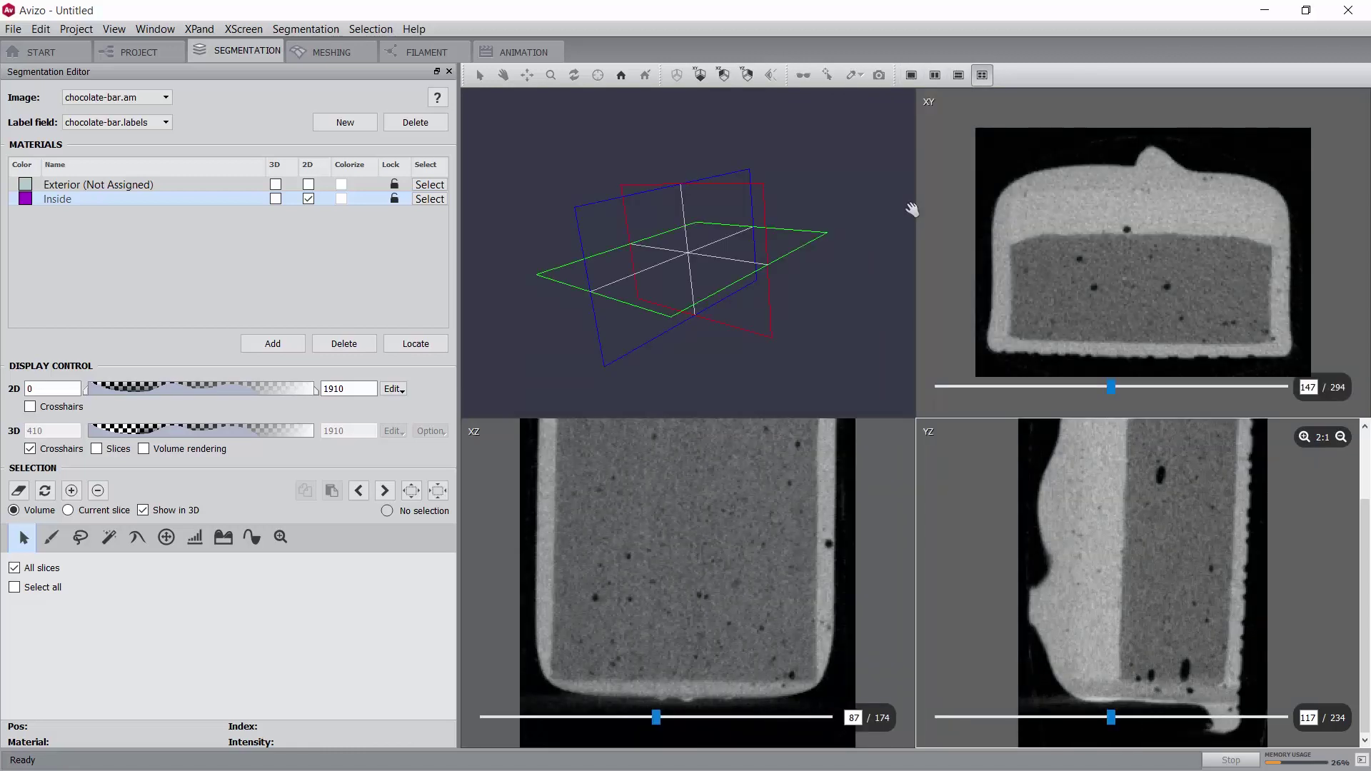
# - Browse the XY slices, set zooms to XY 2:1 and YZ/XZ 1:1, and set the colormap to 66–1542
pyautogui.moveTo(1111, 388)
pyautogui.mouseDown()
pyautogui.moveTo(1193, 389)
pyautogui.moveTo(1071, 389)
pyautogui.moveTo(1111, 388)
pyautogui.mouseUp()
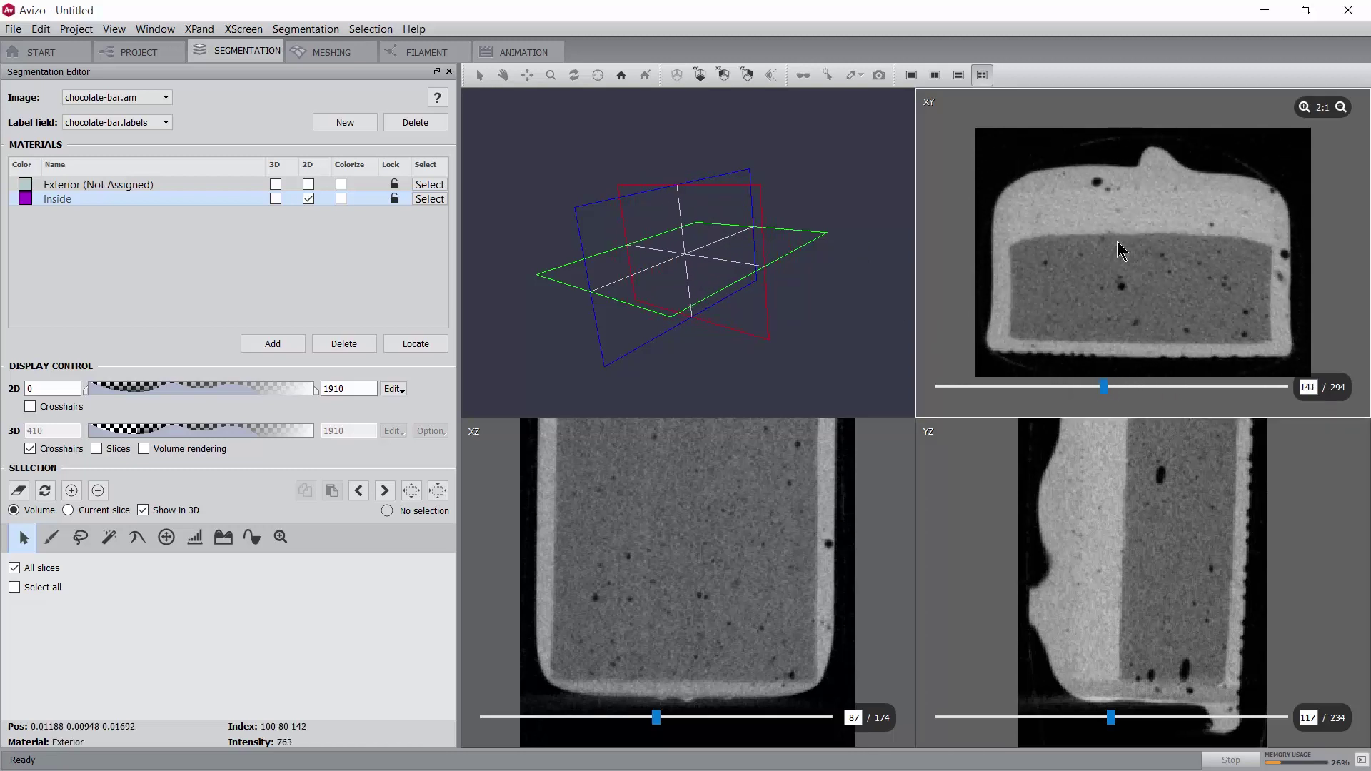
pyautogui.scroll(-2, 1118, 241)
pyautogui.scroll(5, 1118, 243)
pyautogui.click(1304, 107)
pyautogui.click(1303, 108)
pyautogui.click(1304, 437)
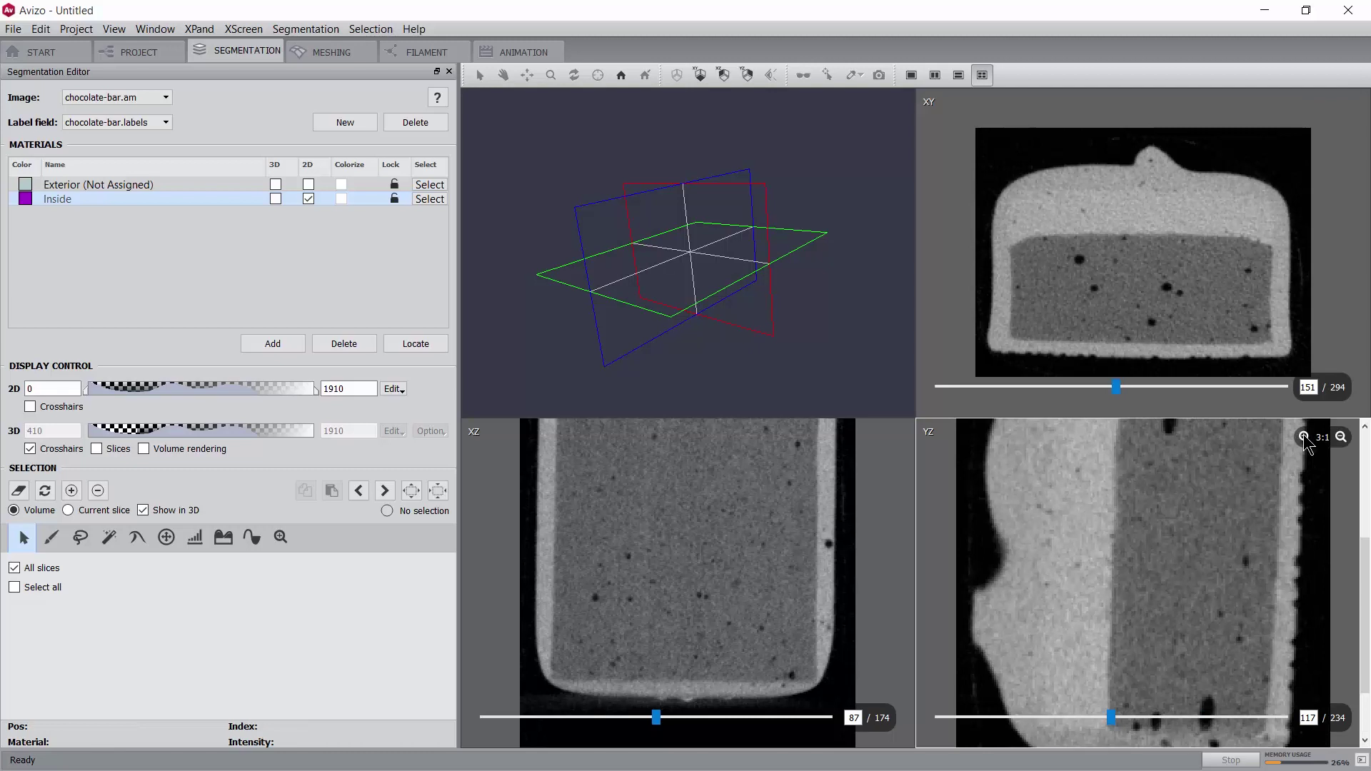
pyautogui.click(1341, 437)
pyautogui.click(1341, 437)
pyautogui.click(886, 437)
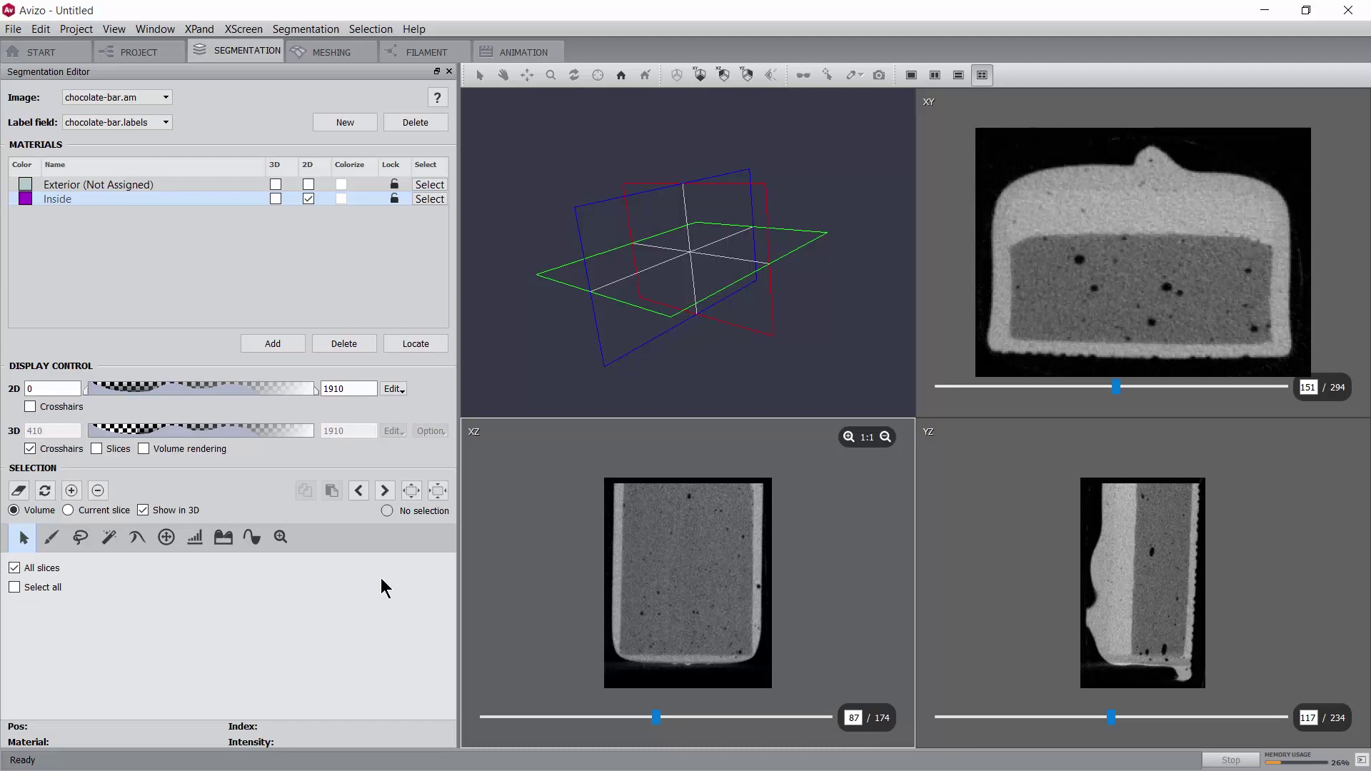
pyautogui.moveTo(315, 392); pyautogui.dragTo(273, 393)
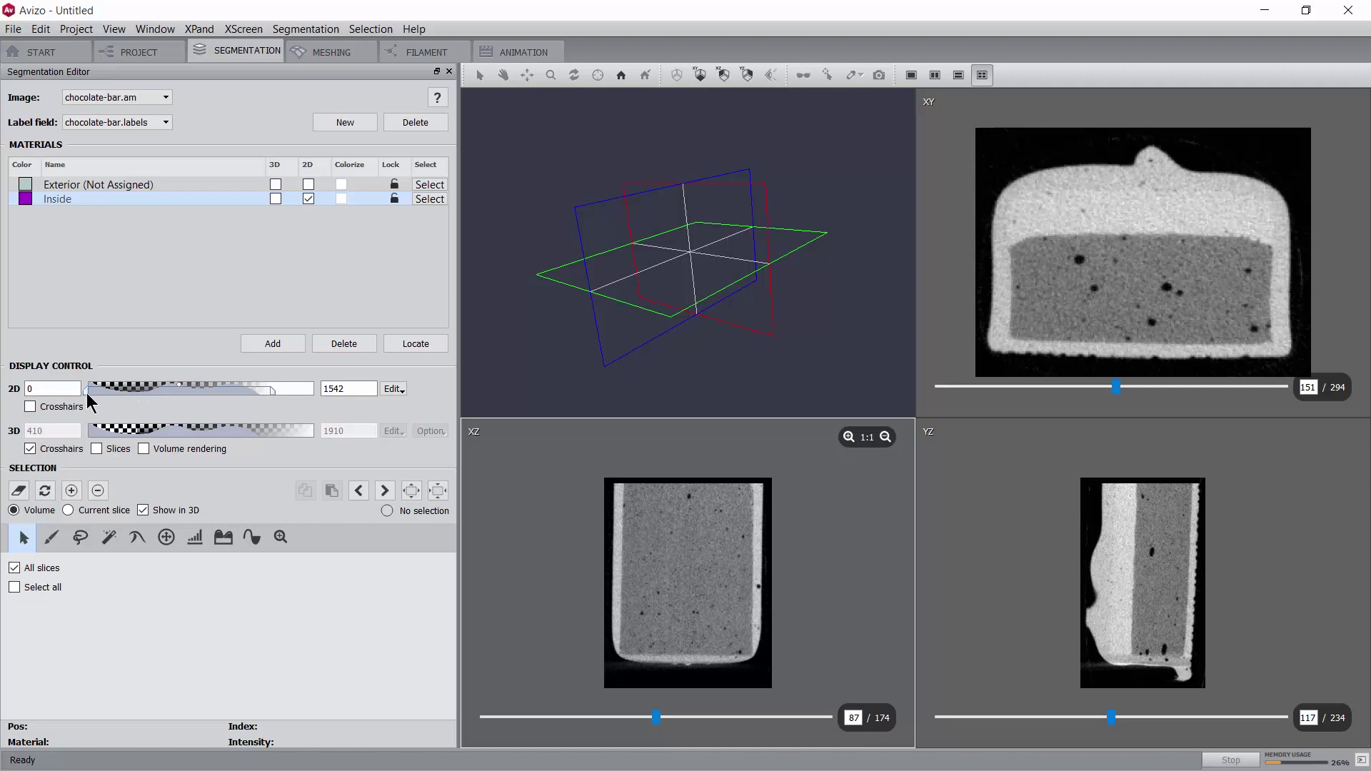
pyautogui.moveTo(88, 393)
pyautogui.mouseDown()
pyautogui.moveTo(110, 397)
pyautogui.moveTo(93, 397)
pyautogui.mouseUp()
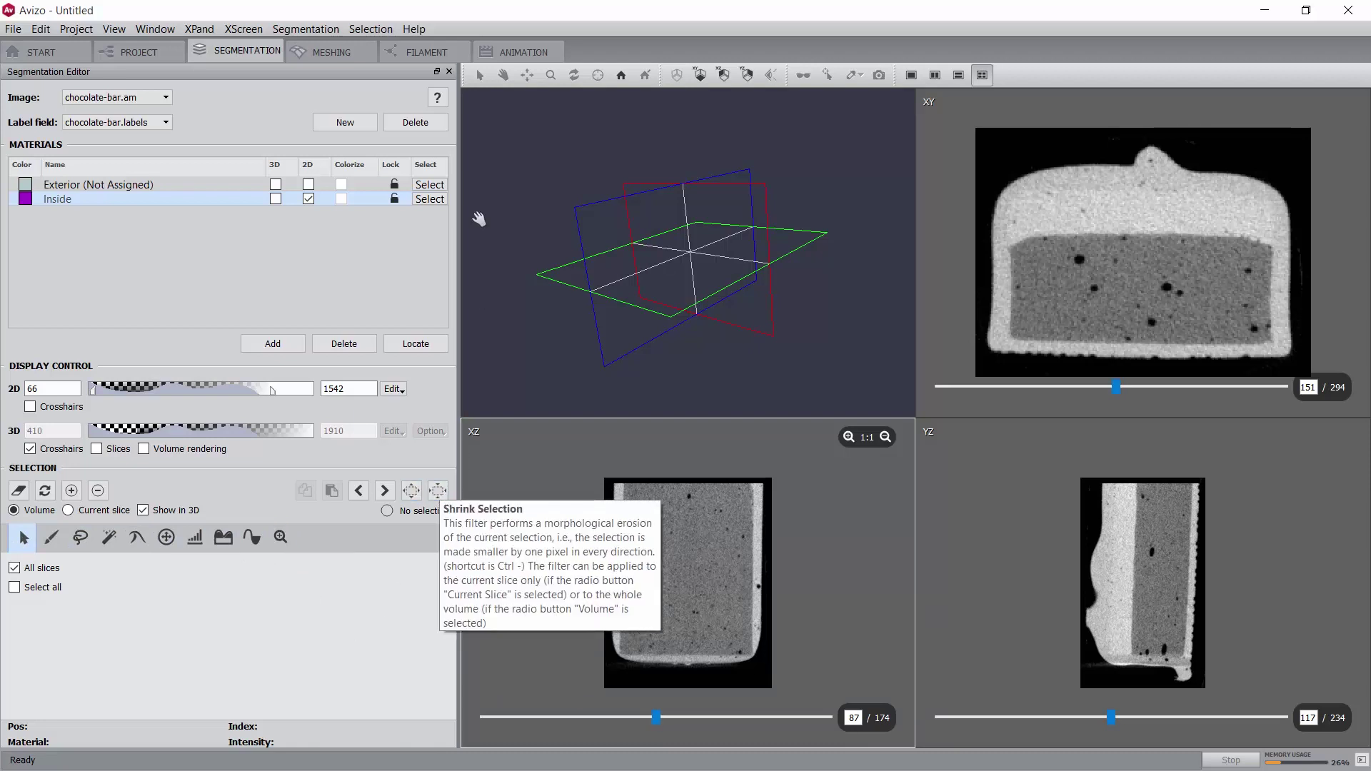
# - Paint trial brush strokes on the XY and XZ slices, inspect them in 3D, then clear them
pyautogui.click(367, 29)
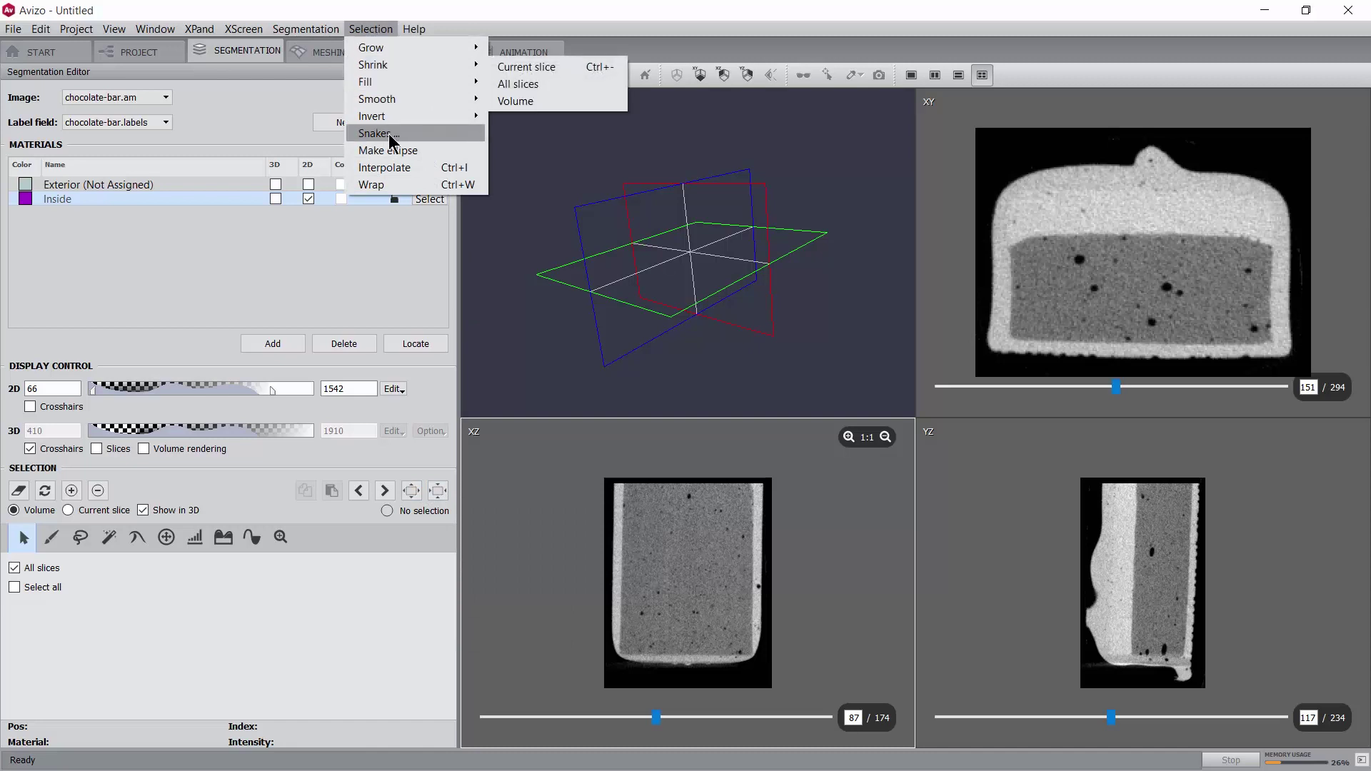
pyautogui.click(296, 257)
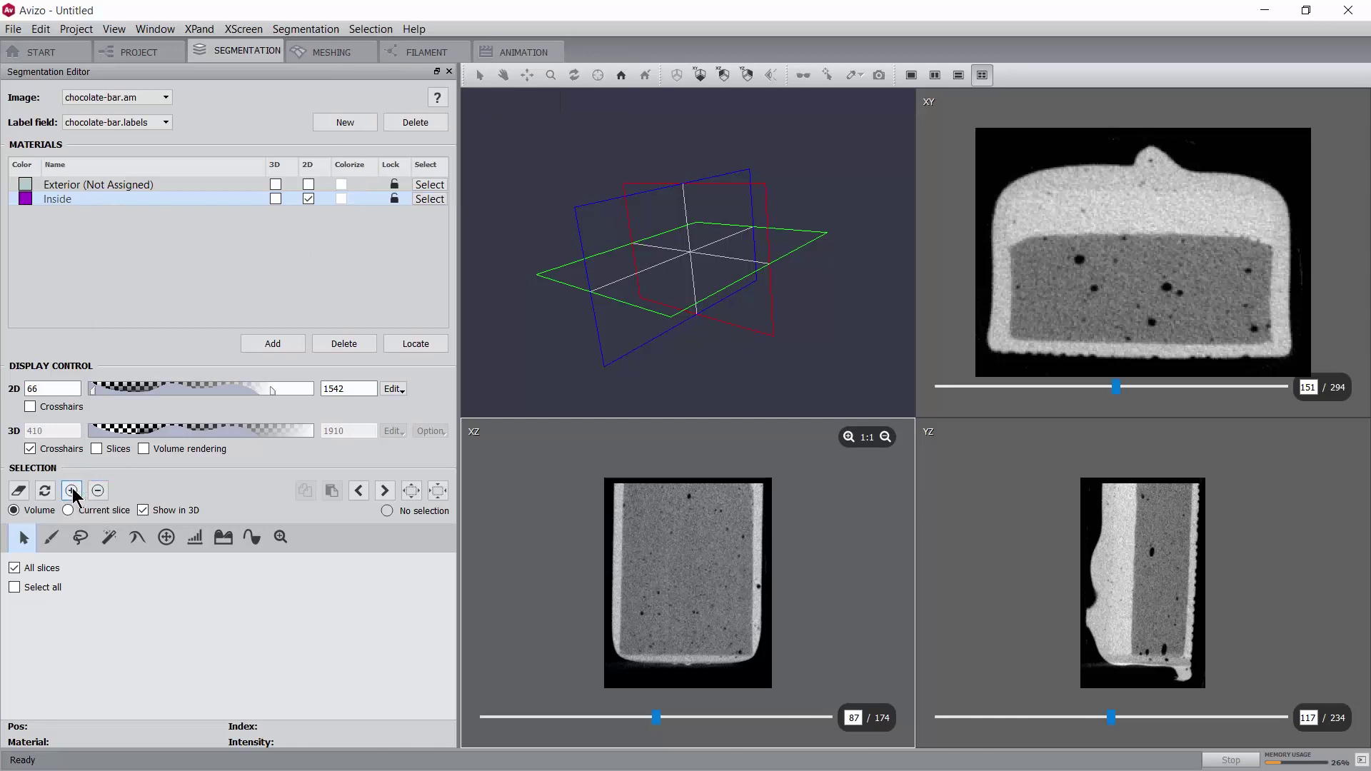
pyautogui.click(51, 537)
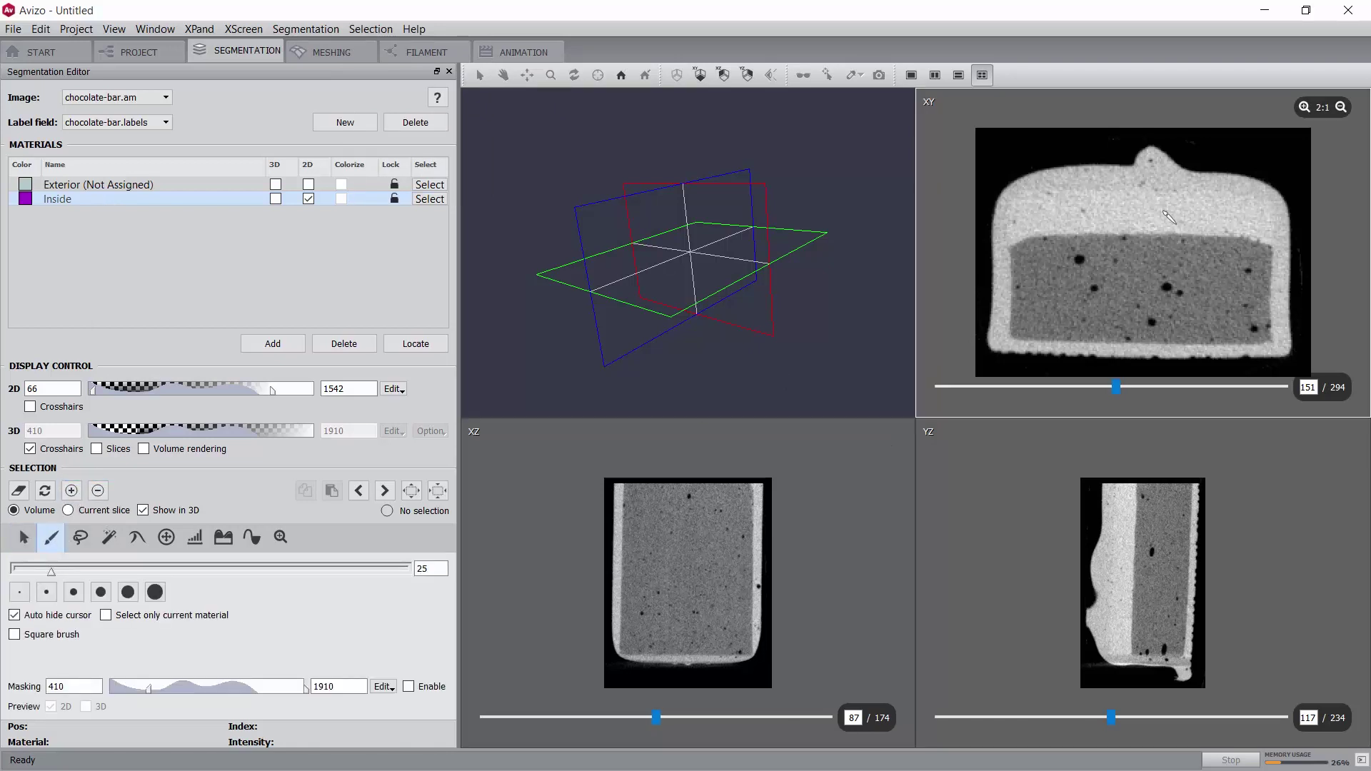
pyautogui.moveTo(1151, 208)
pyautogui.mouseDown()
pyautogui.moveTo(1120, 229)
pyautogui.moveTo(1124, 245)
pyautogui.moveTo(1221, 250)
pyautogui.moveTo(1227, 230)
pyautogui.moveTo(1146, 209)
pyautogui.mouseUp()
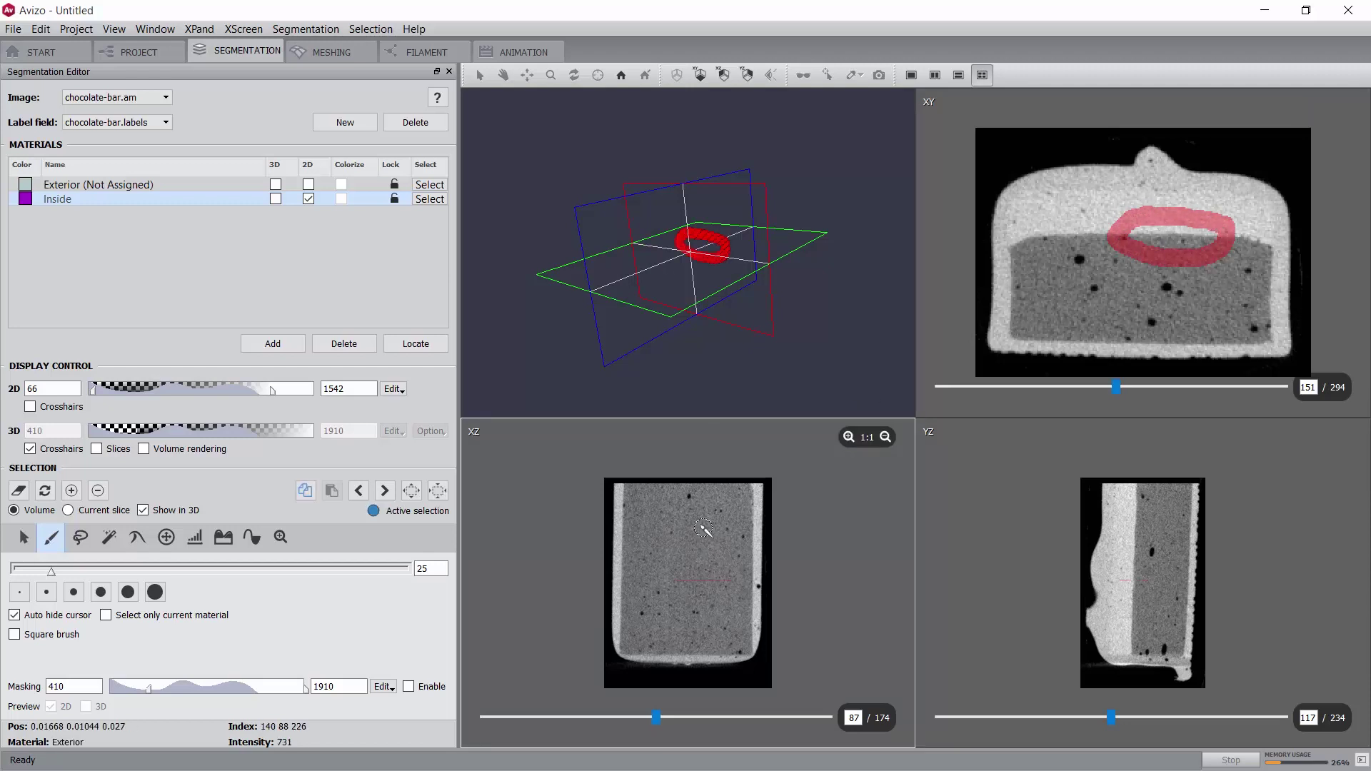
pyautogui.moveTo(700, 525)
pyautogui.mouseDown()
pyautogui.moveTo(675, 577)
pyautogui.moveTo(683, 621)
pyautogui.moveTo(656, 583)
pyautogui.mouseUp()
pyautogui.moveTo(714, 343); pyautogui.dragTo(749, 333)
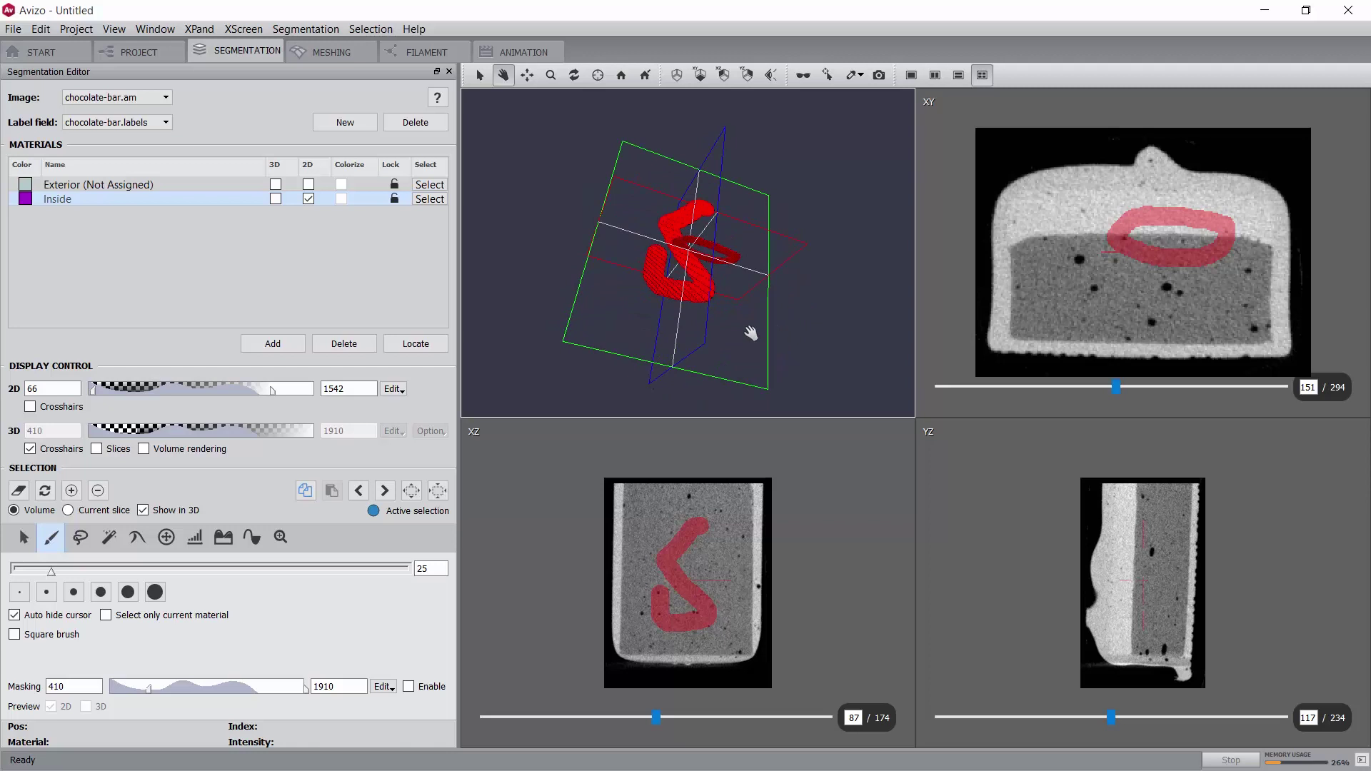
pyautogui.click(19, 491)
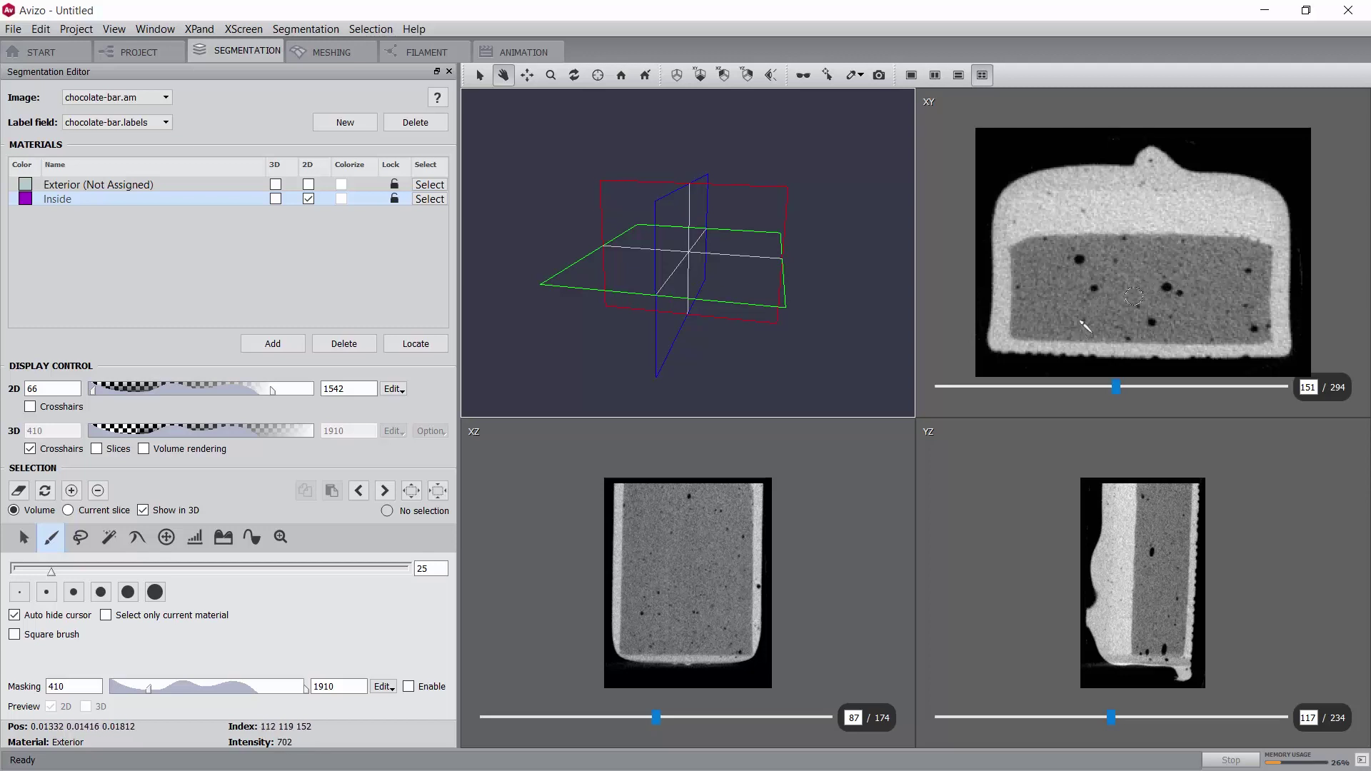
# - Threshold with a masking lower bound of 393 and select all masked voxels, checking them in 3D
pyautogui.click(195, 537)
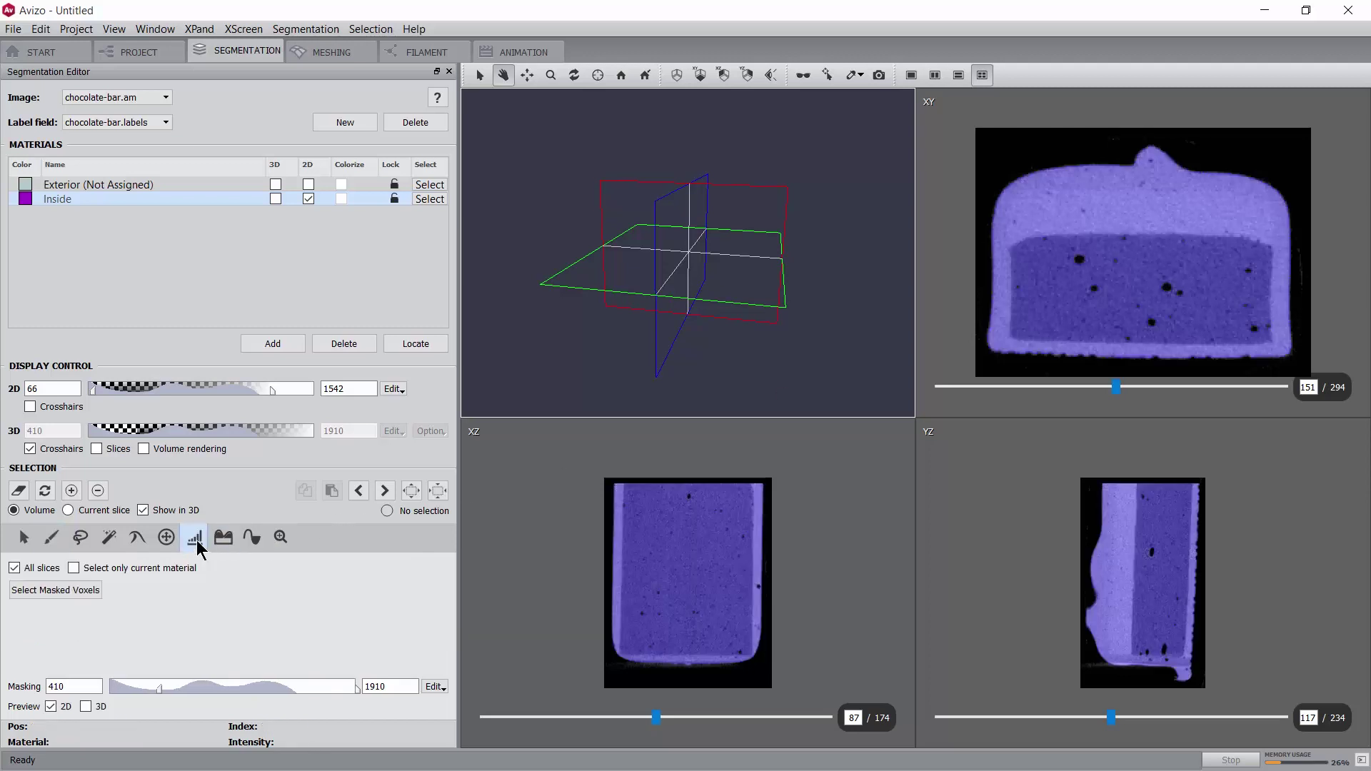
pyautogui.moveTo(161, 691)
pyautogui.mouseDown()
pyautogui.moveTo(277, 689)
pyautogui.moveTo(171, 694)
pyautogui.mouseUp()
pyautogui.click(44, 597)
pyautogui.moveTo(698, 282); pyautogui.dragTo(863, 250)
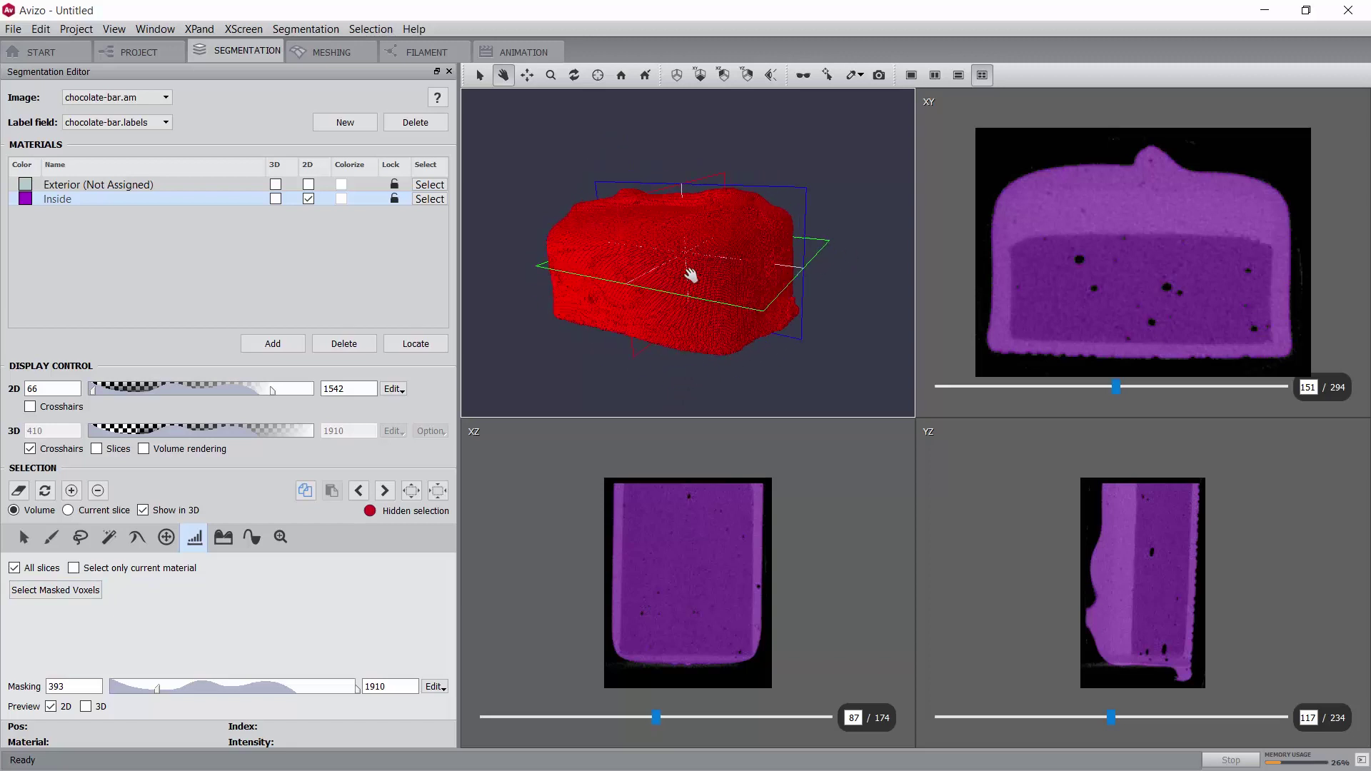
pyautogui.moveTo(703, 273); pyautogui.dragTo(682, 270)
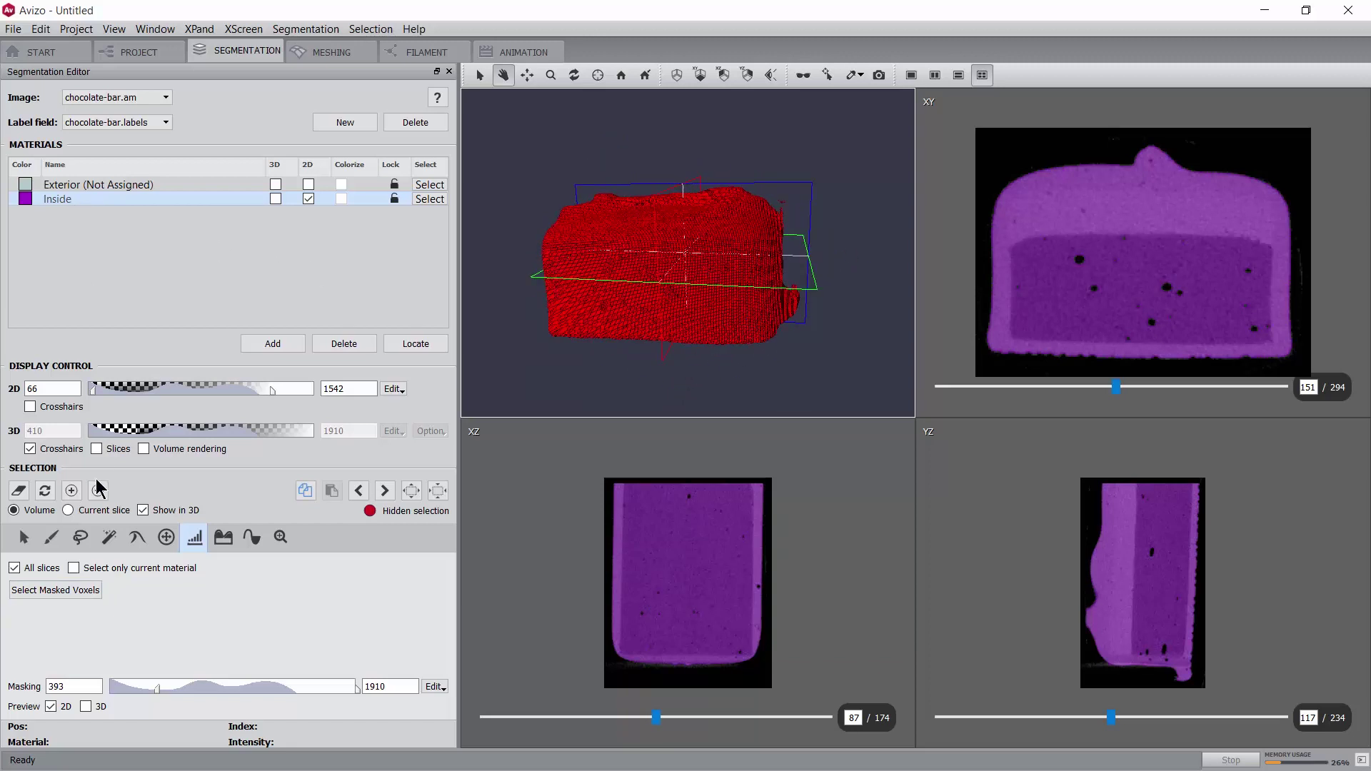
# - Add the thresholded voxels to Inside and recolour Inside from purple to bright yellow
pyautogui.click(73, 491)
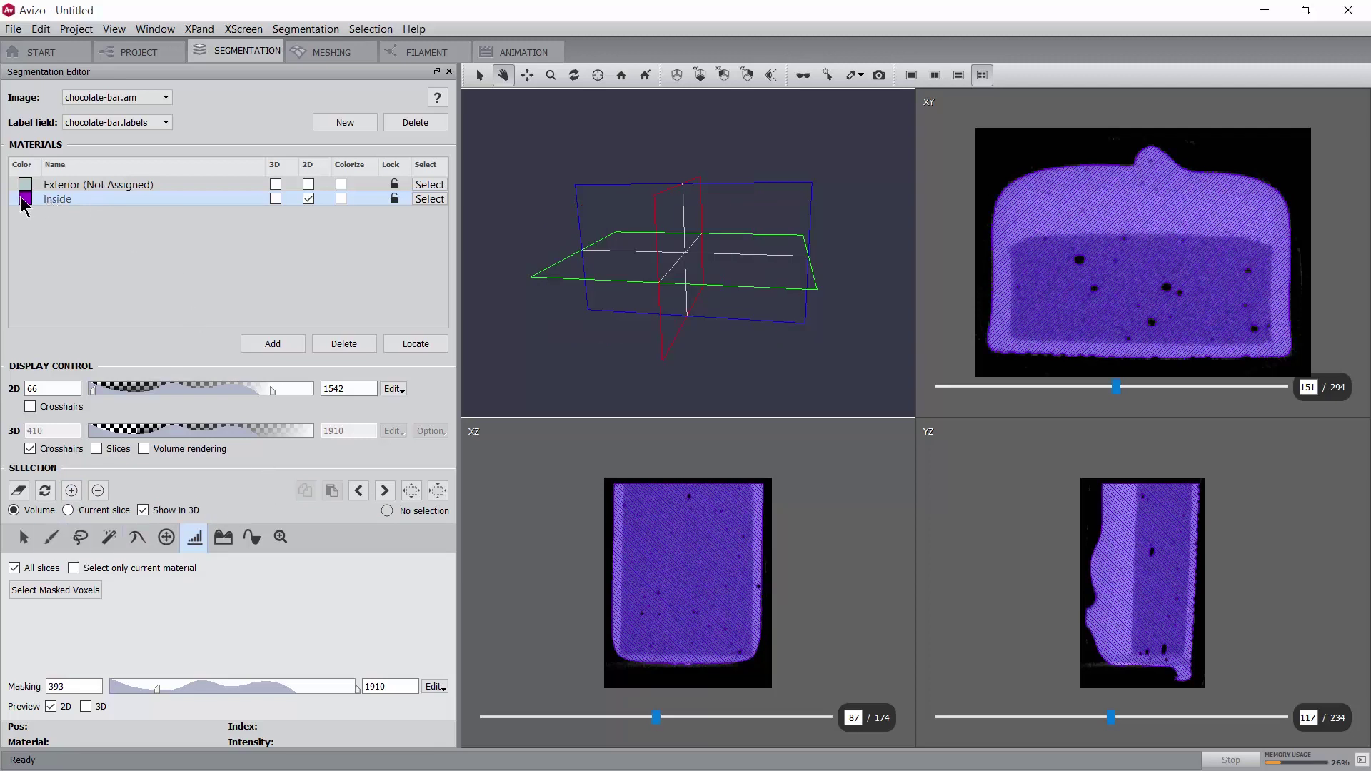
pyautogui.rightClick(60, 201)
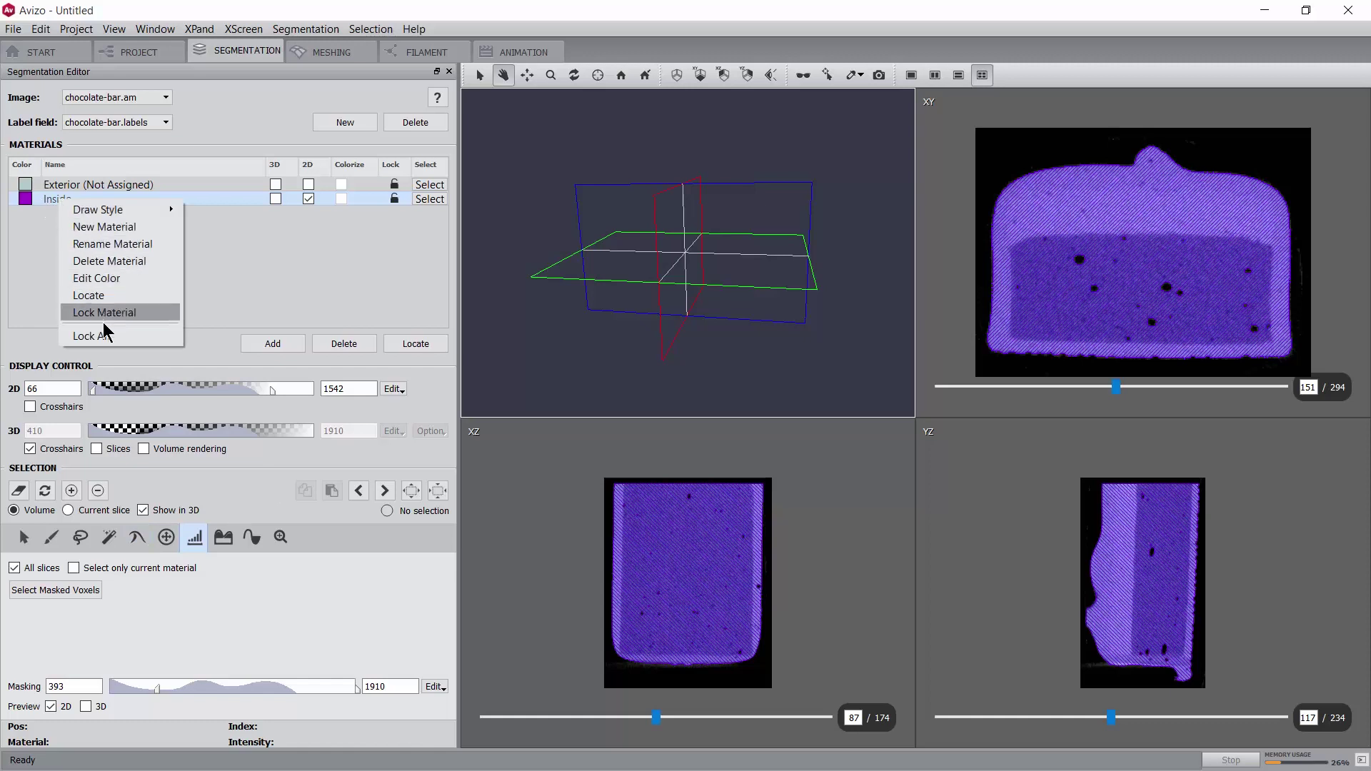
pyautogui.click(97, 278)
pyautogui.click(575, 398)
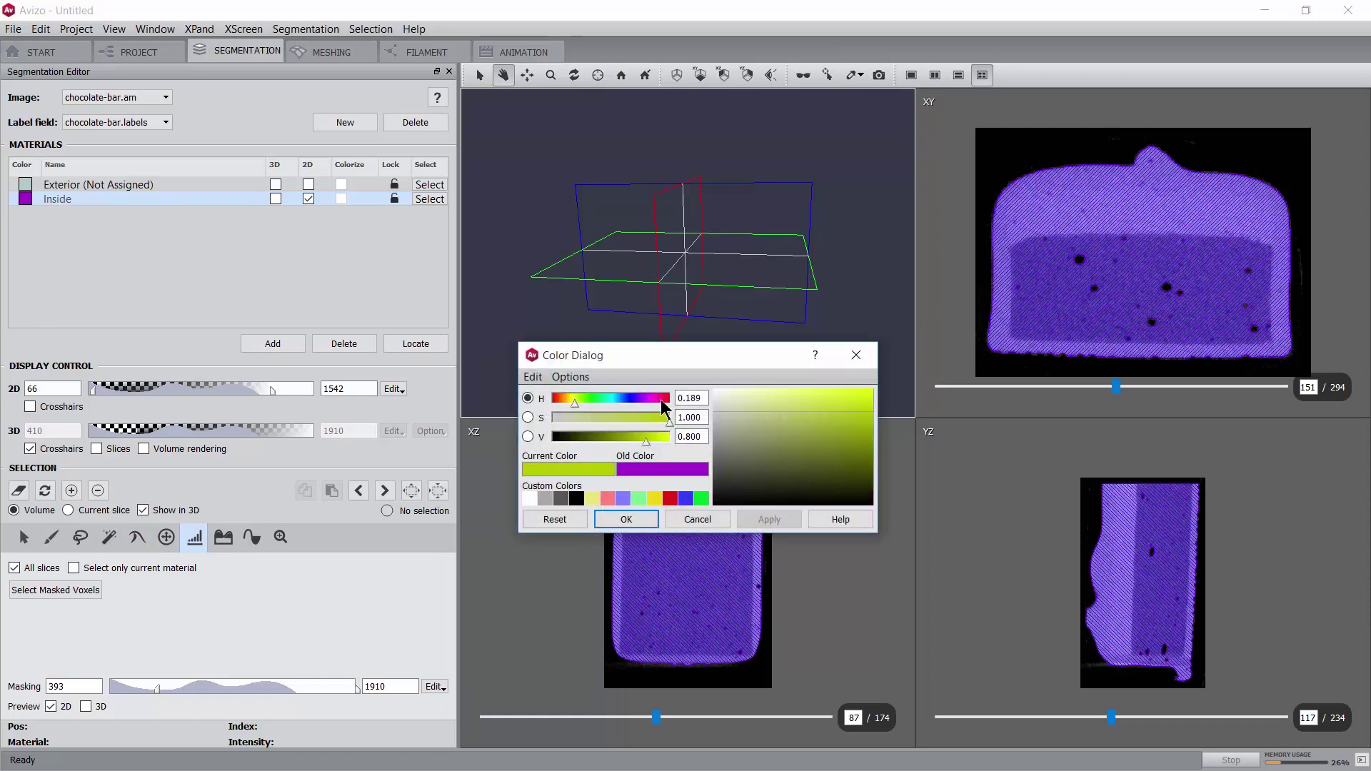
pyautogui.click(872, 395)
pyautogui.click(625, 519)
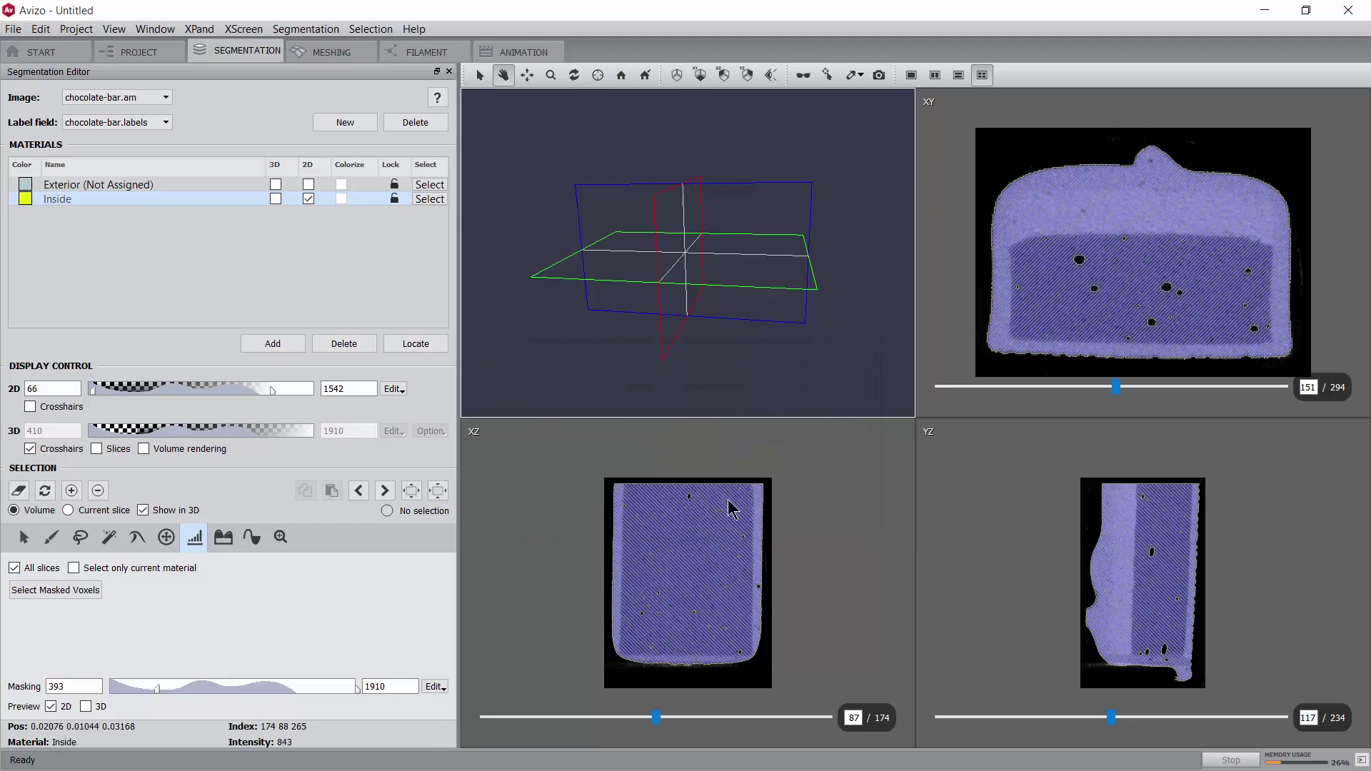
# - With the Brush tool active, add a third material and name it 'bubbles'
pyautogui.click(52, 540)
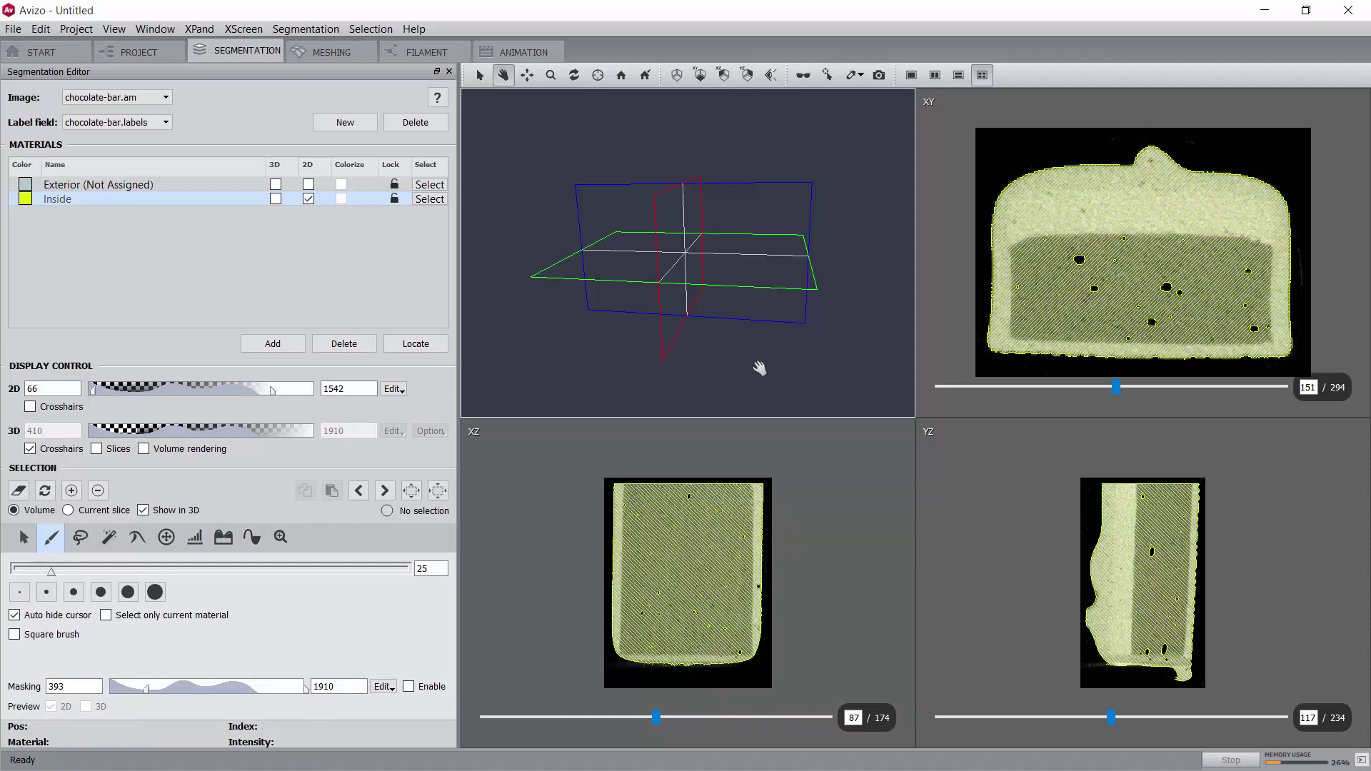
pyautogui.click(273, 344)
pyautogui.doubleClick(66, 213)
pyautogui.write('bubbles')
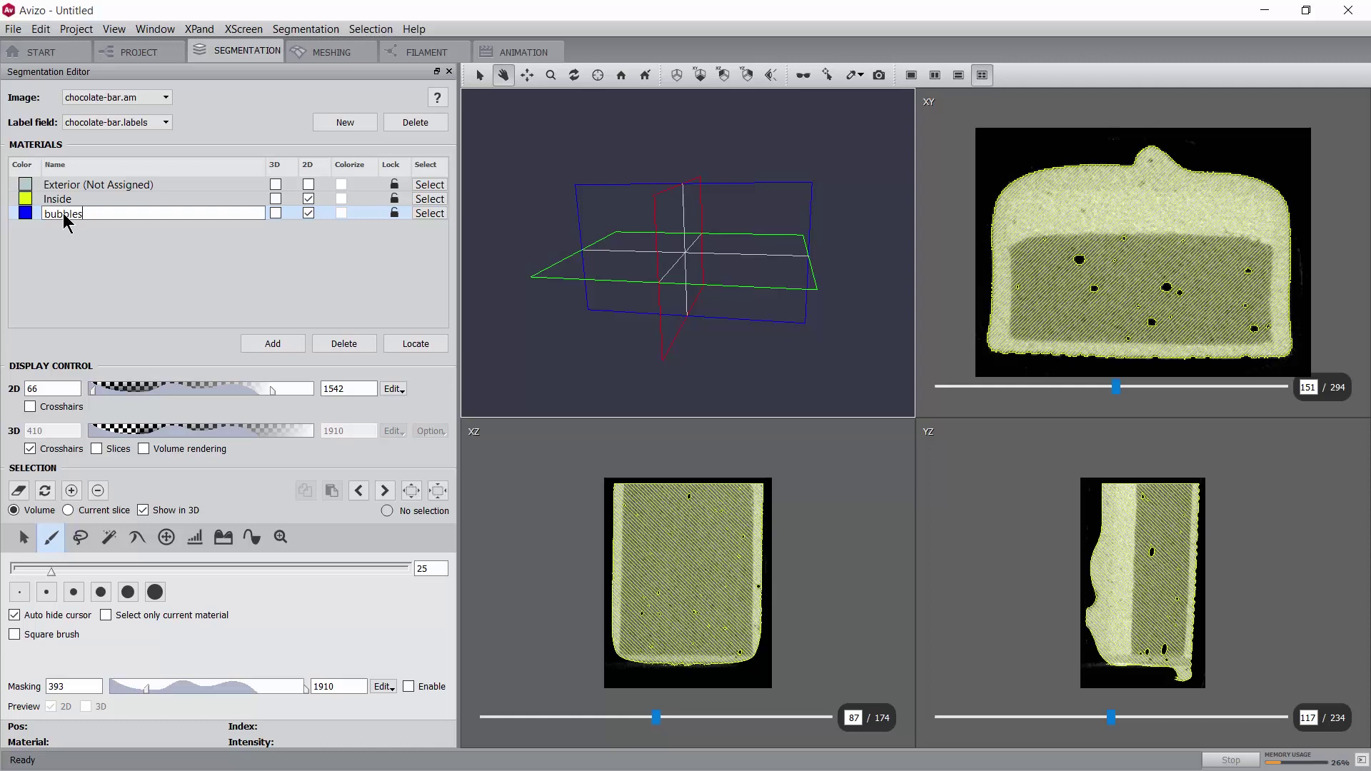
pyautogui.press('Return')
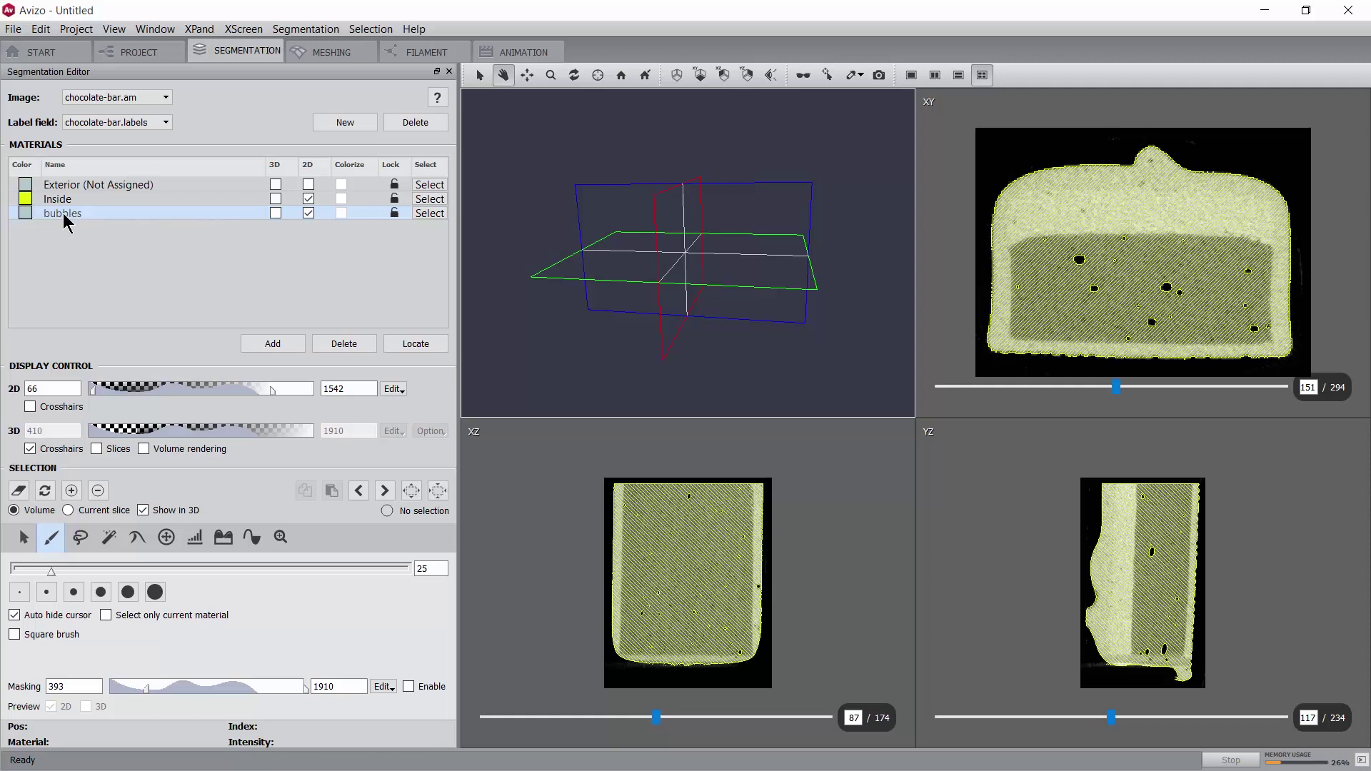
# - Select the entire Inside material and fill its holes with Selection > Fill > Volume
pyautogui.click(425, 199)
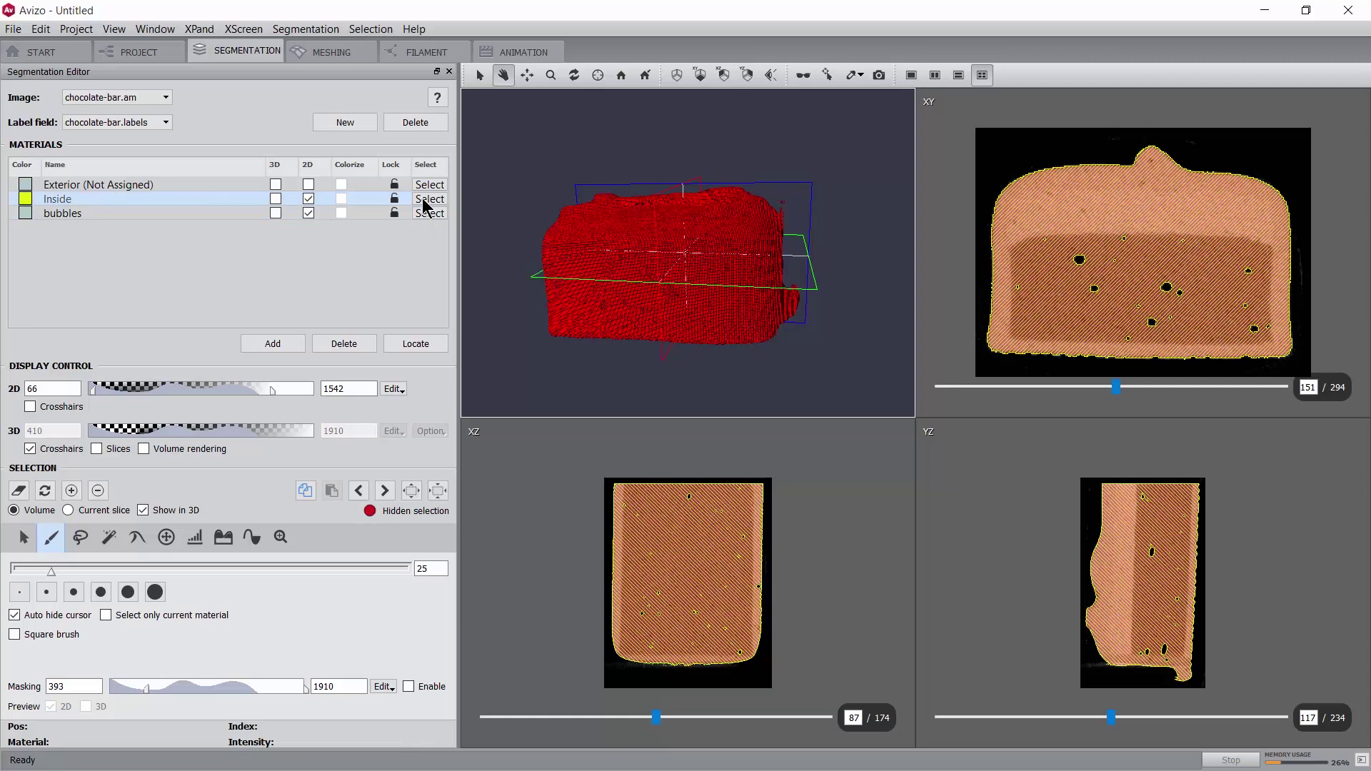
pyautogui.click(371, 29)
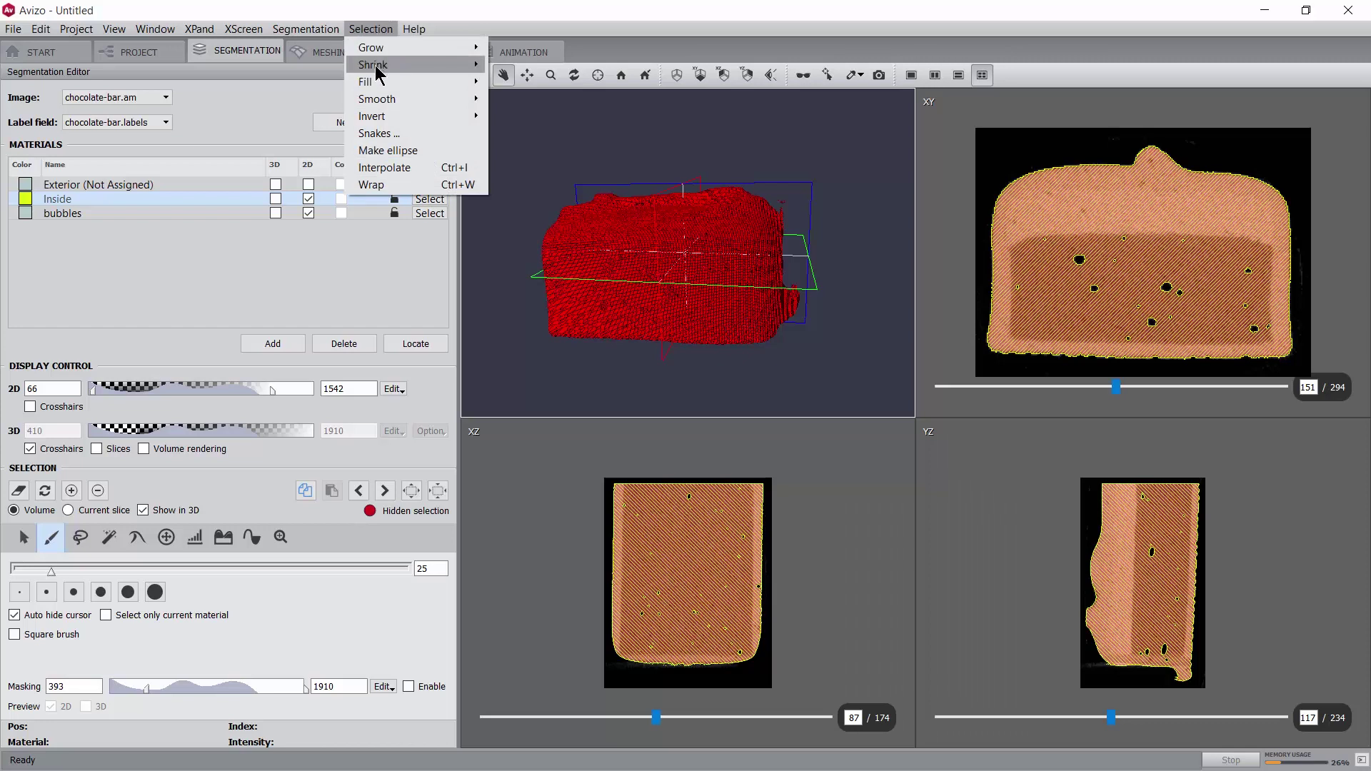
pyautogui.moveTo(376, 84)
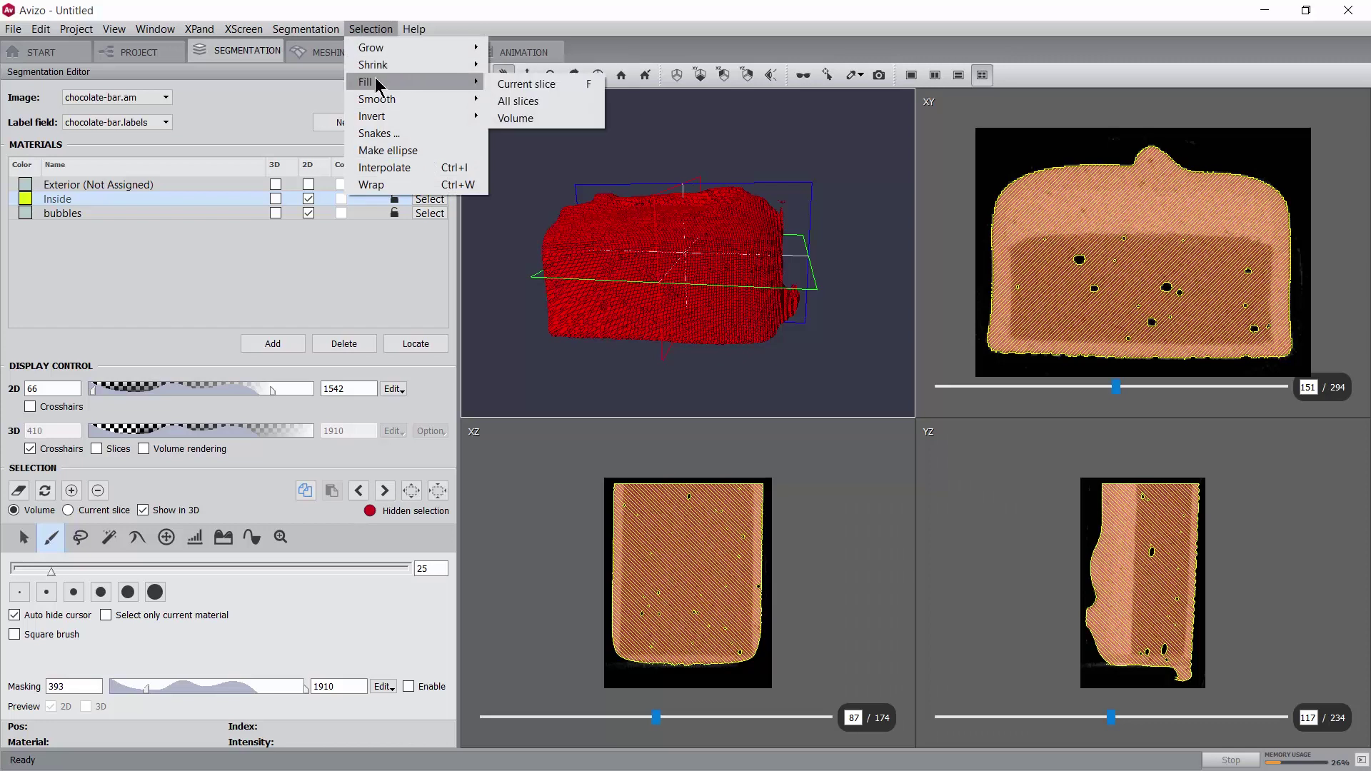
pyautogui.click(515, 120)
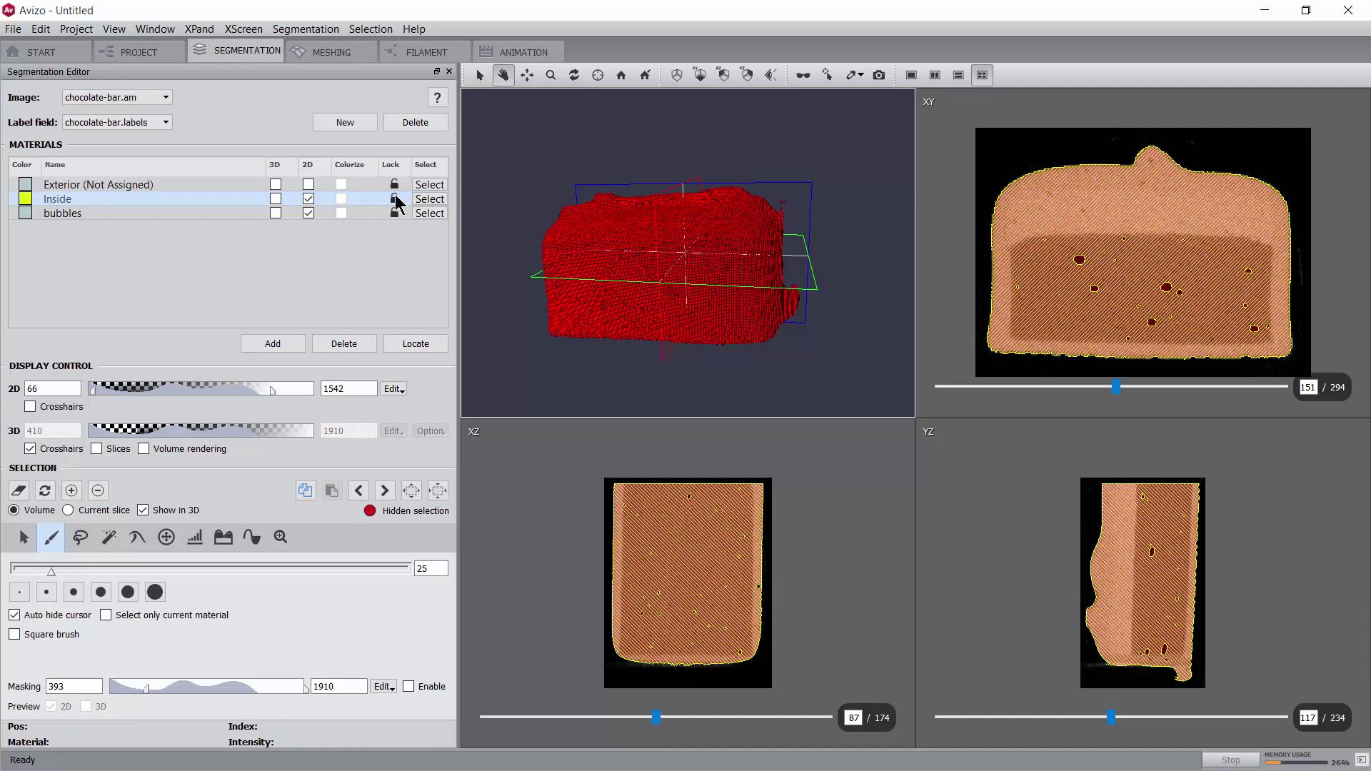
# - Add the filled holes to bubbles, zoom the XZ view to 2:1, and reselect Inside
pyautogui.click(68, 214)
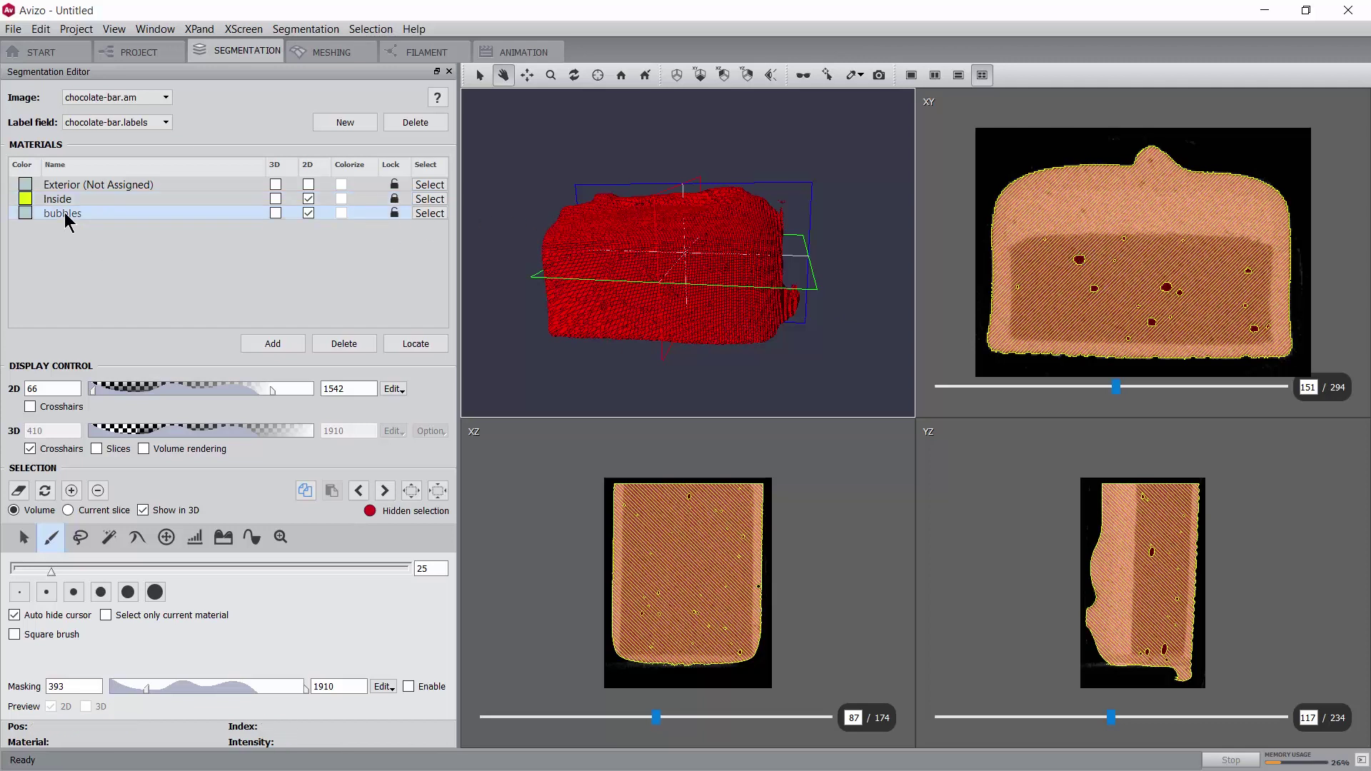
pyautogui.click(71, 491)
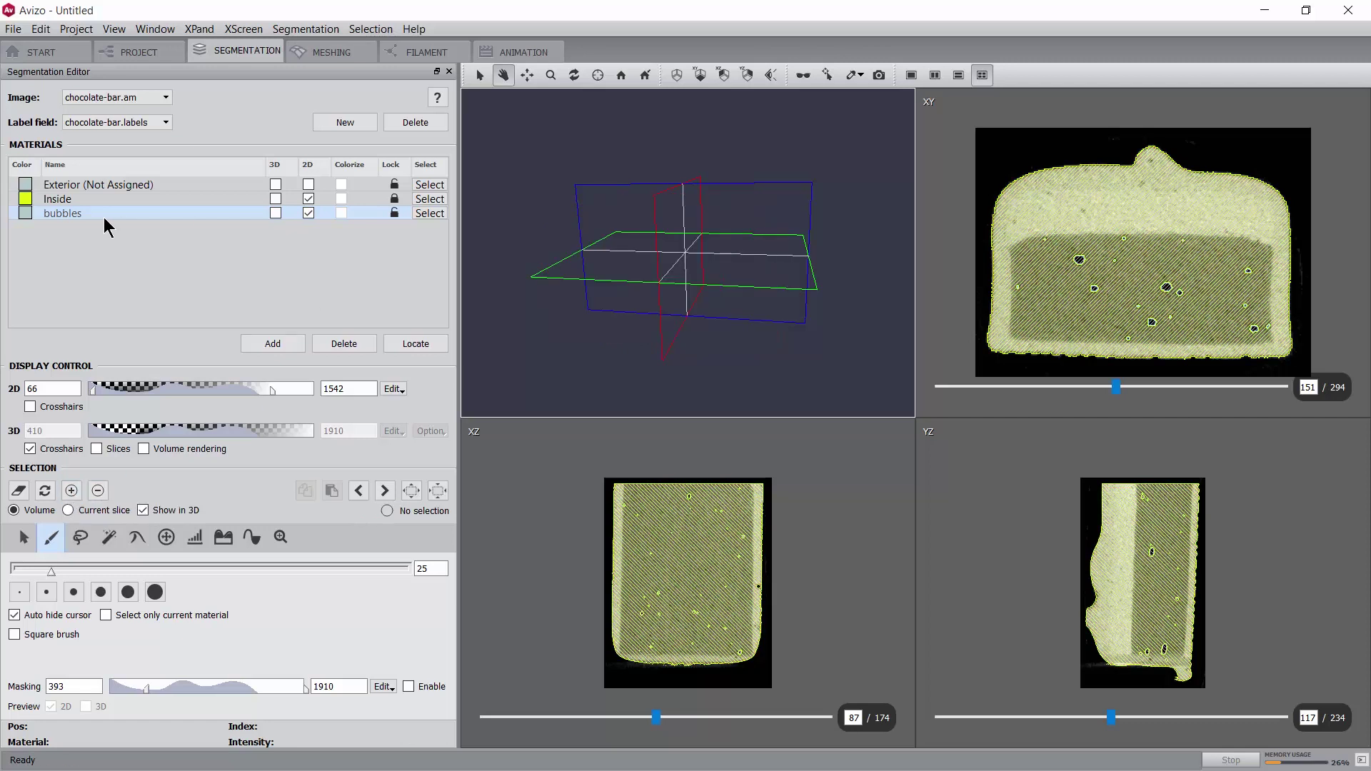
pyautogui.click(1345, 134)
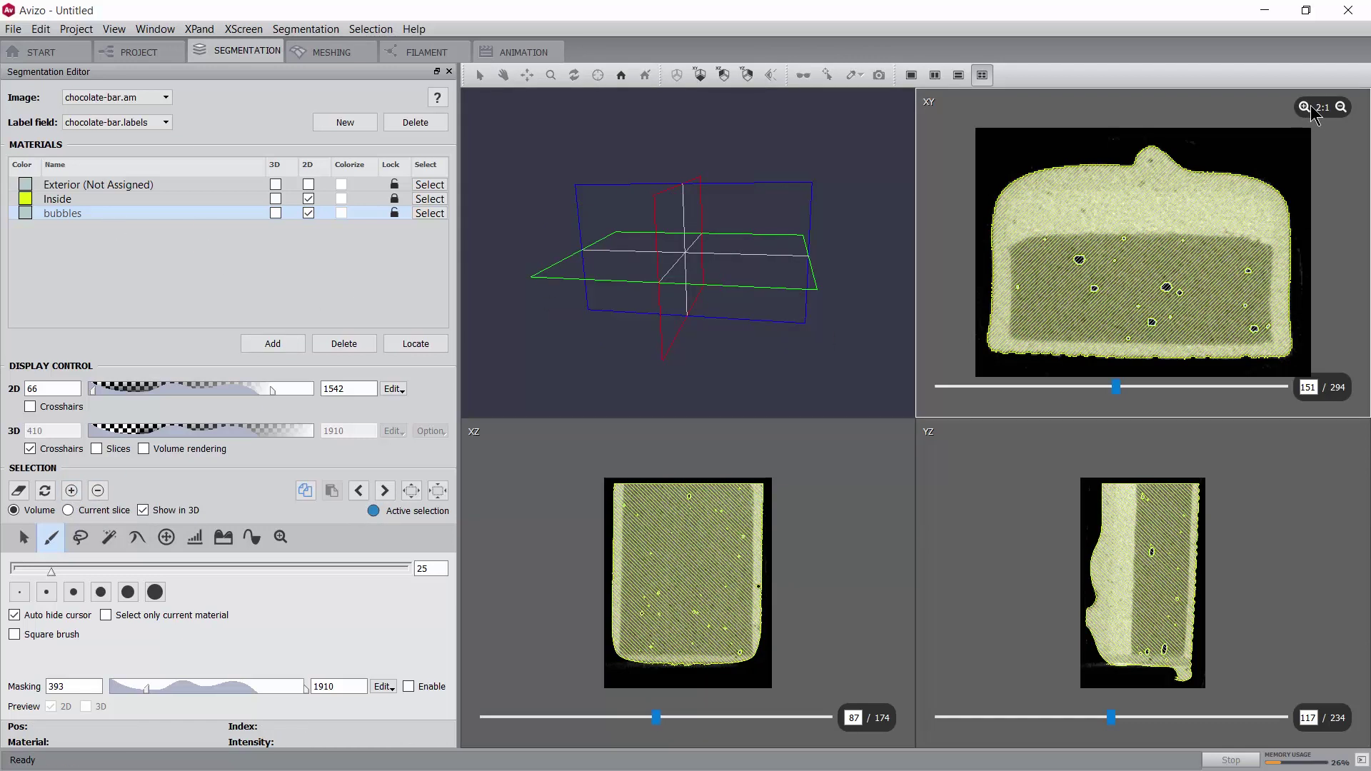
pyautogui.click(848, 437)
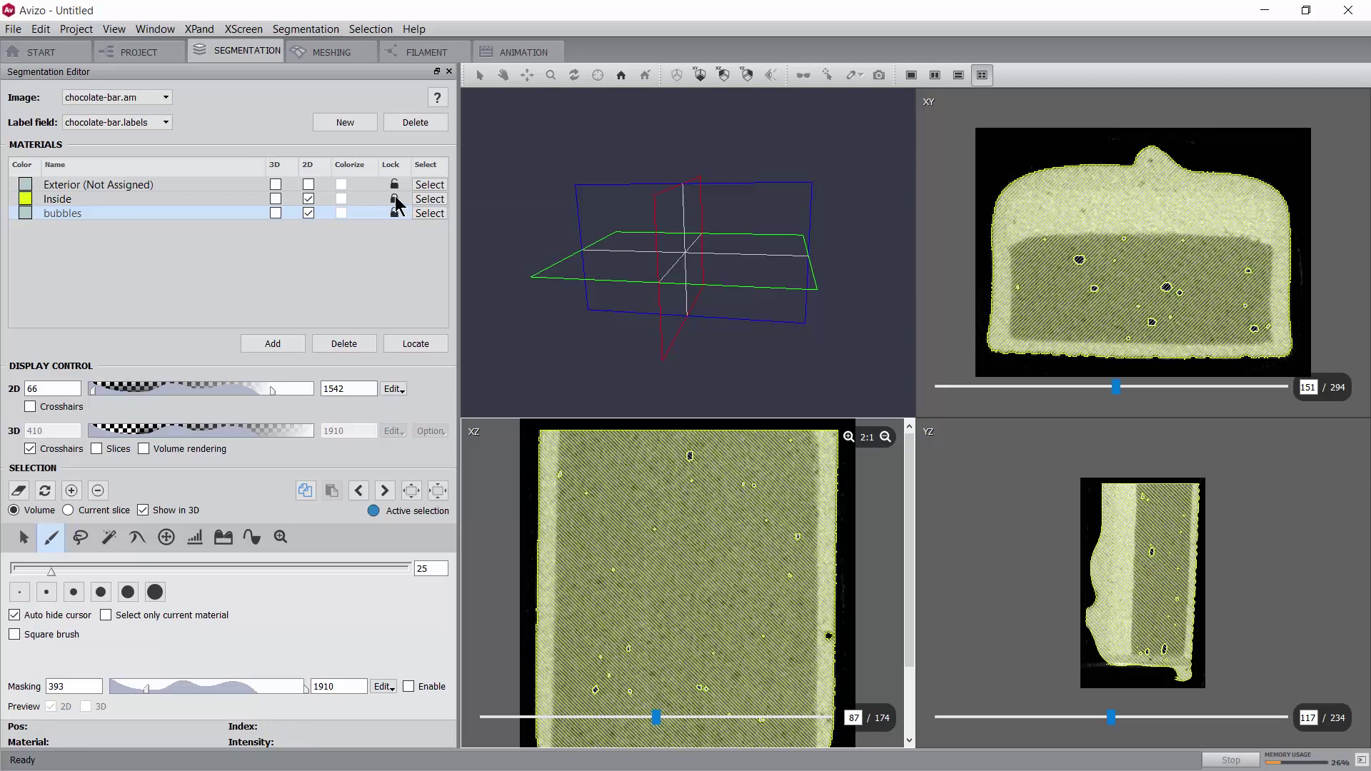
pyautogui.click(395, 200)
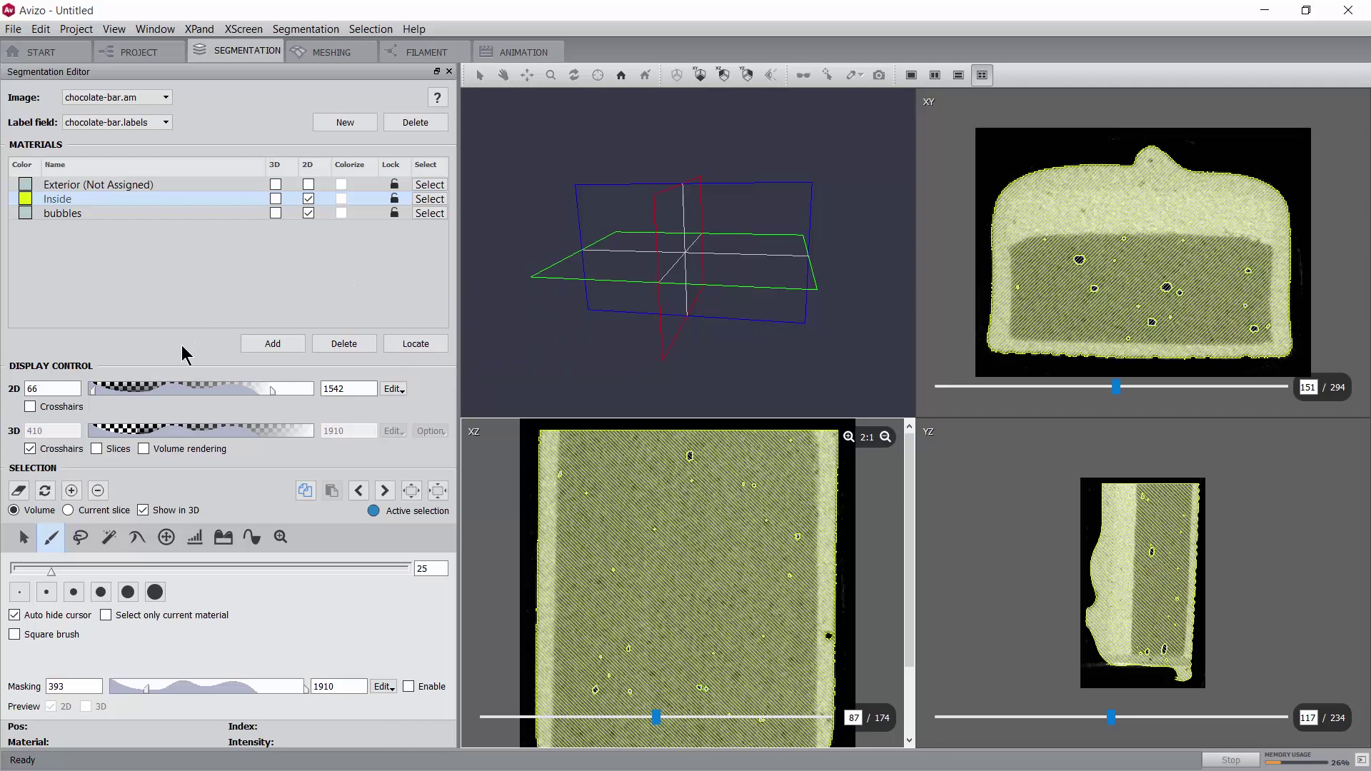
pyautogui.click(41, 29)
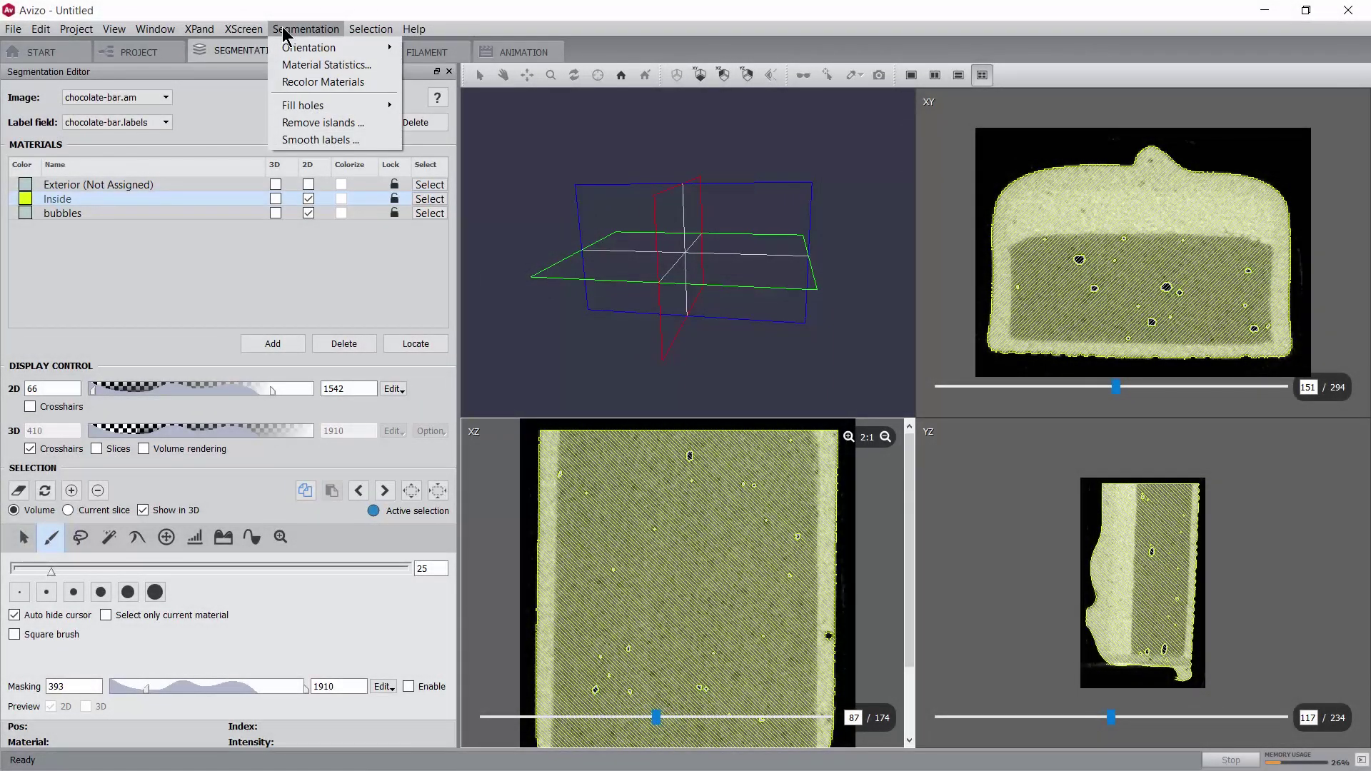
pyautogui.click(314, 63)
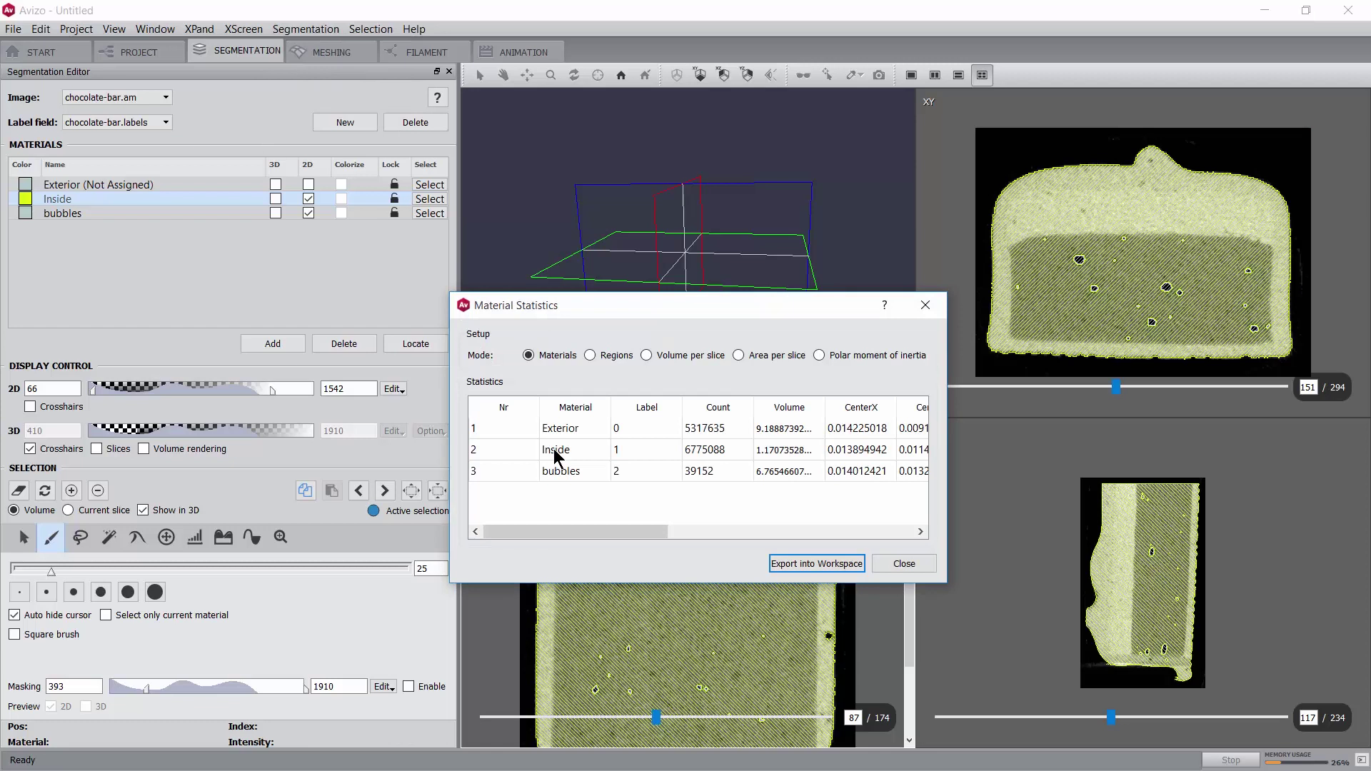
pyautogui.click(779, 471)
pyautogui.moveTo(613, 532); pyautogui.dragTo(819, 531)
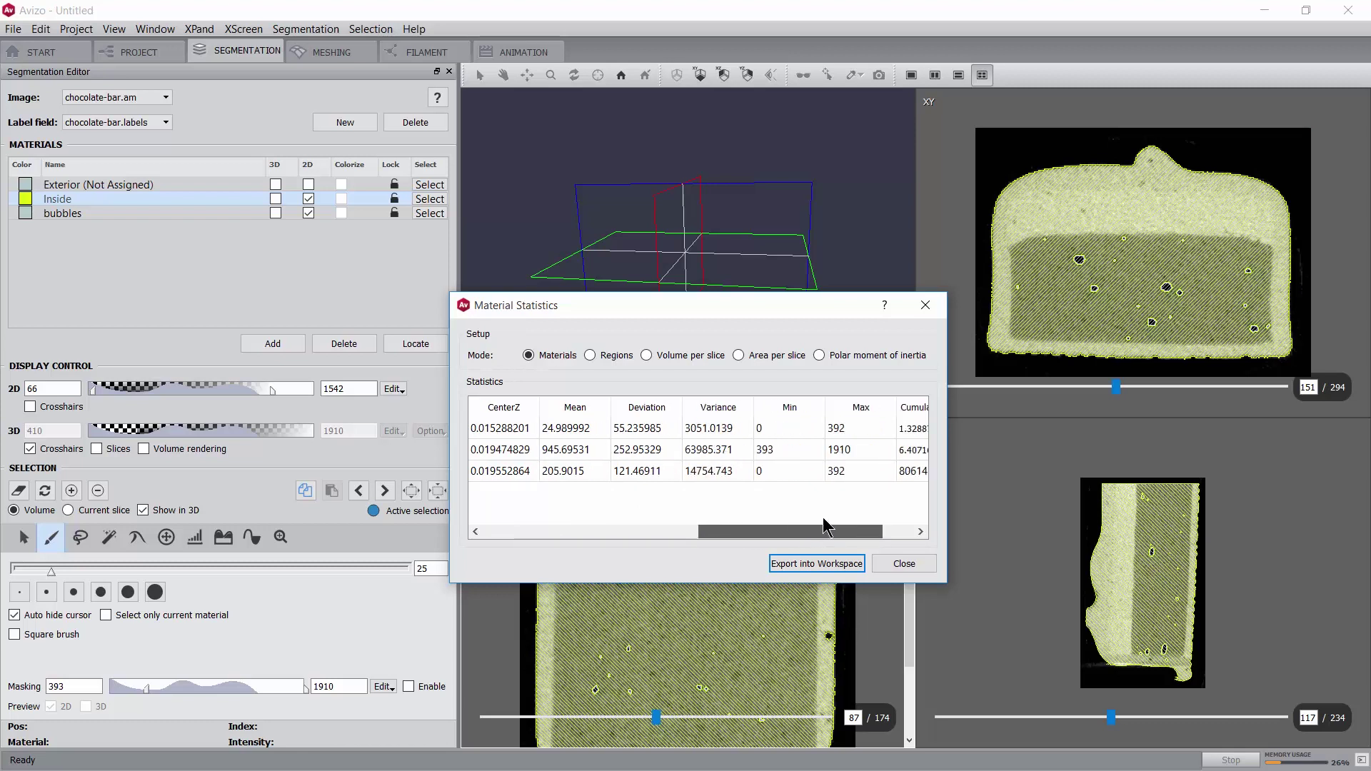
pyautogui.click(929, 313)
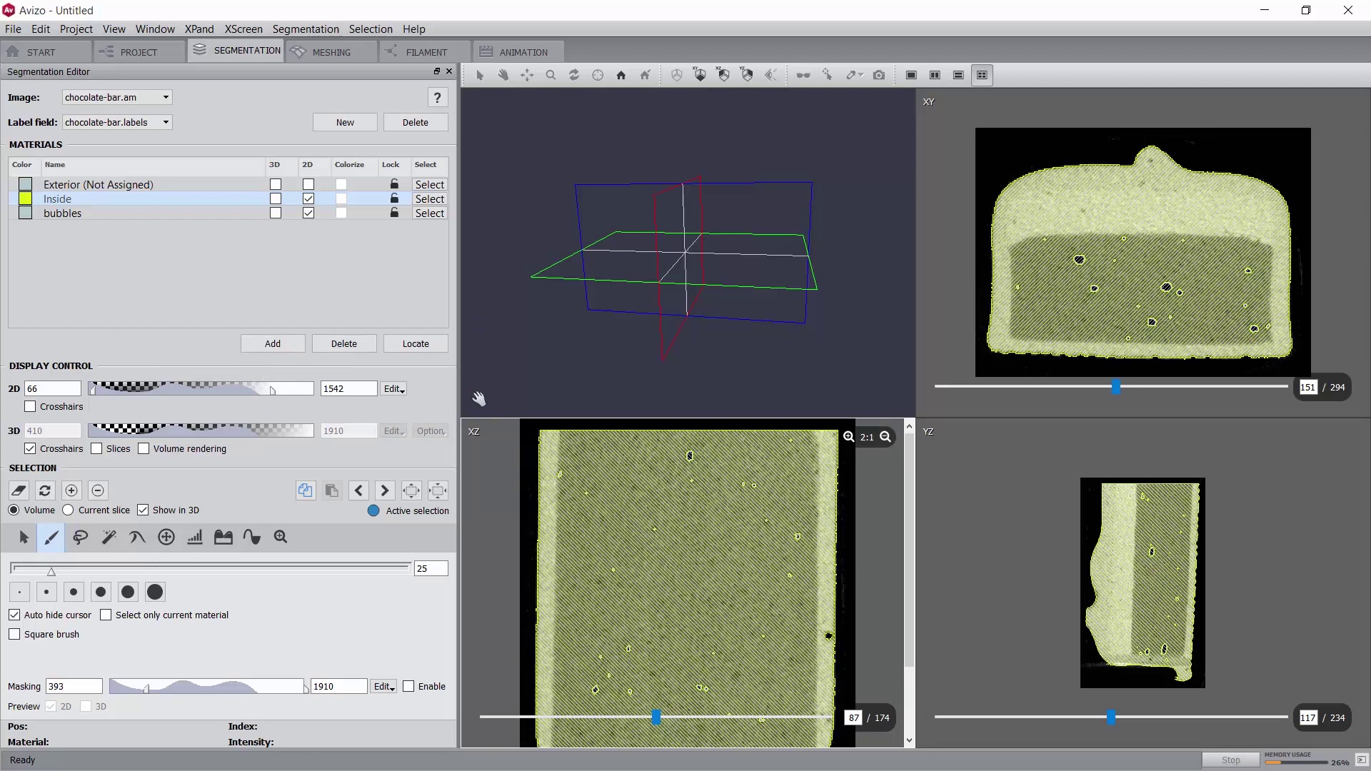
# - Magic Wand the mousse interior within a narrowed masking range, extending it through all slices
pyautogui.click(110, 539)
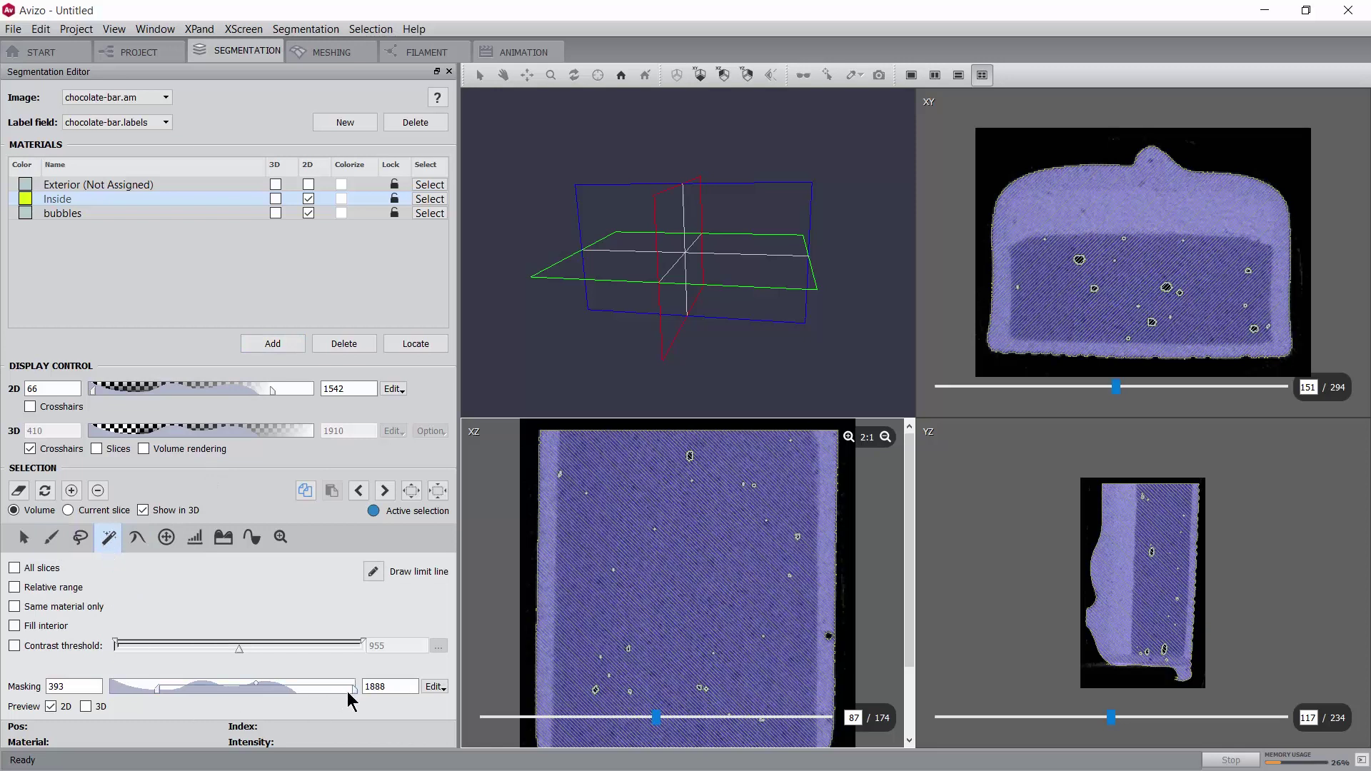
pyautogui.moveTo(339, 693); pyautogui.dragTo(238, 704)
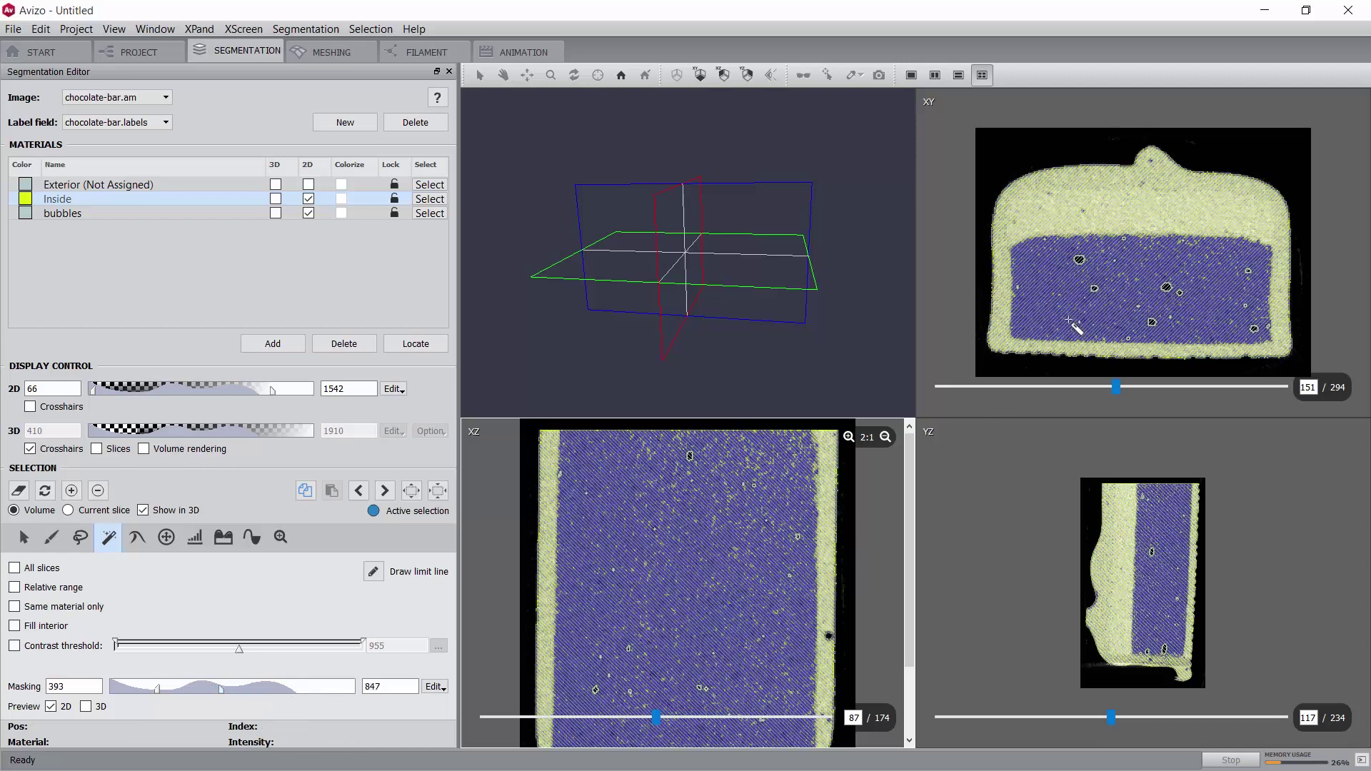
pyautogui.click(1046, 282)
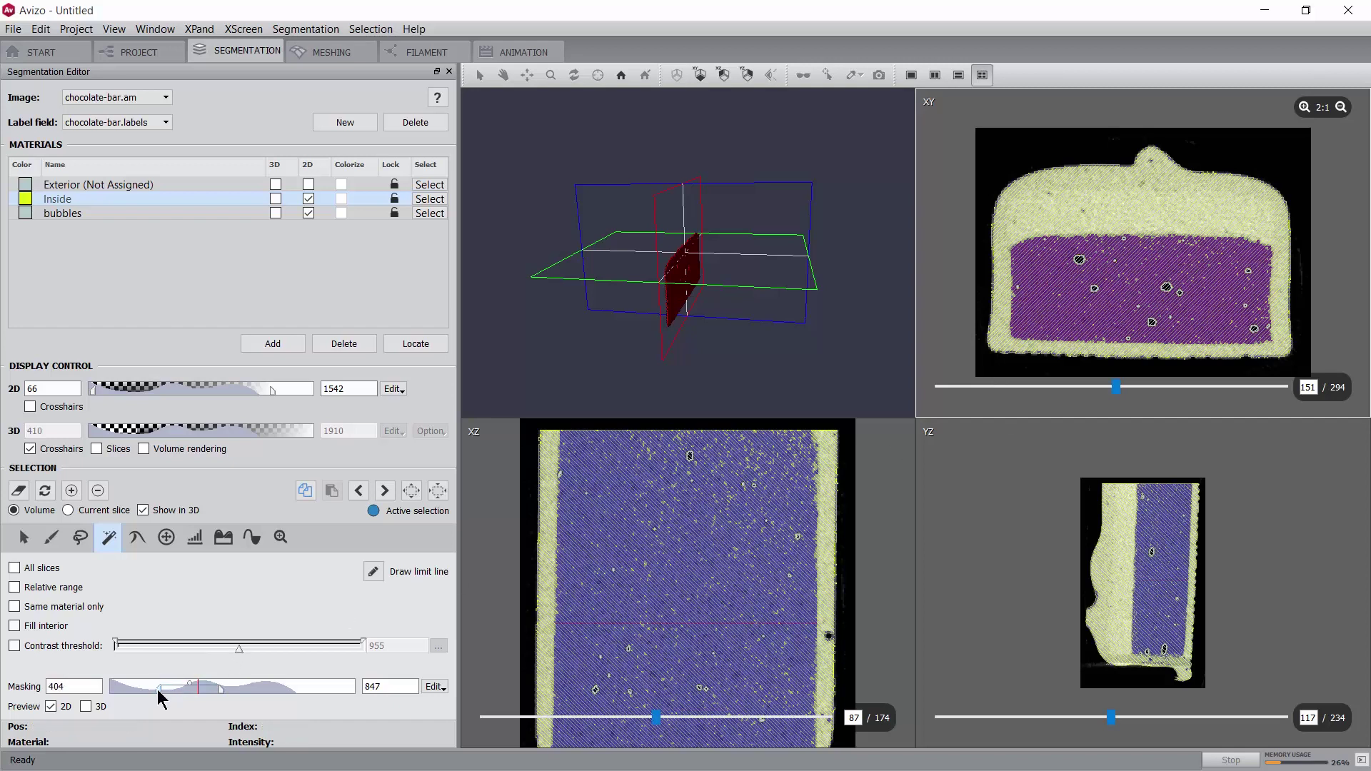
pyautogui.moveTo(221, 698); pyautogui.dragTo(218, 696)
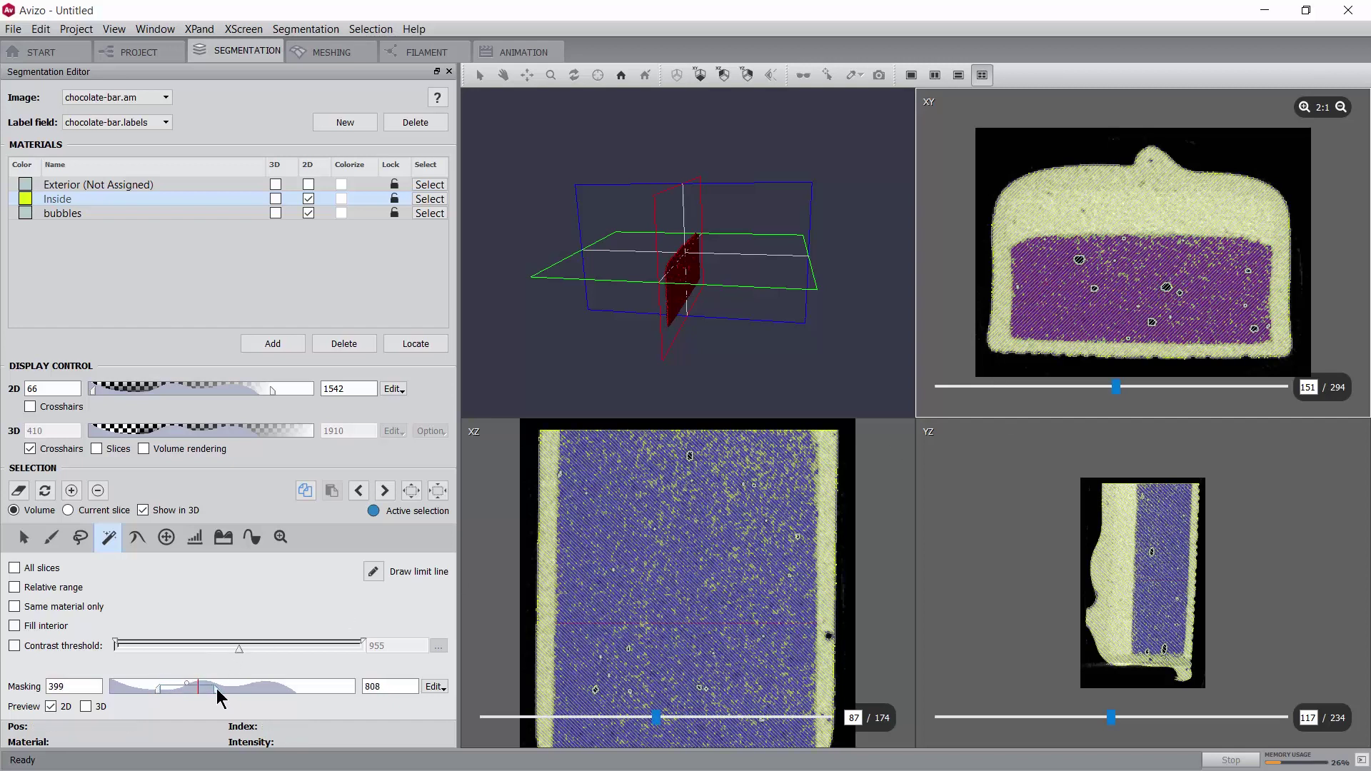
pyautogui.click(15, 567)
pyautogui.moveTo(560, 236); pyautogui.dragTo(721, 321)
# - Lower the masking upper limit through 800 and 785 to 771, then inspect the region in 3D
pyautogui.doubleClick(388, 685)
pyautogui.write('800')
pyautogui.press('Return')
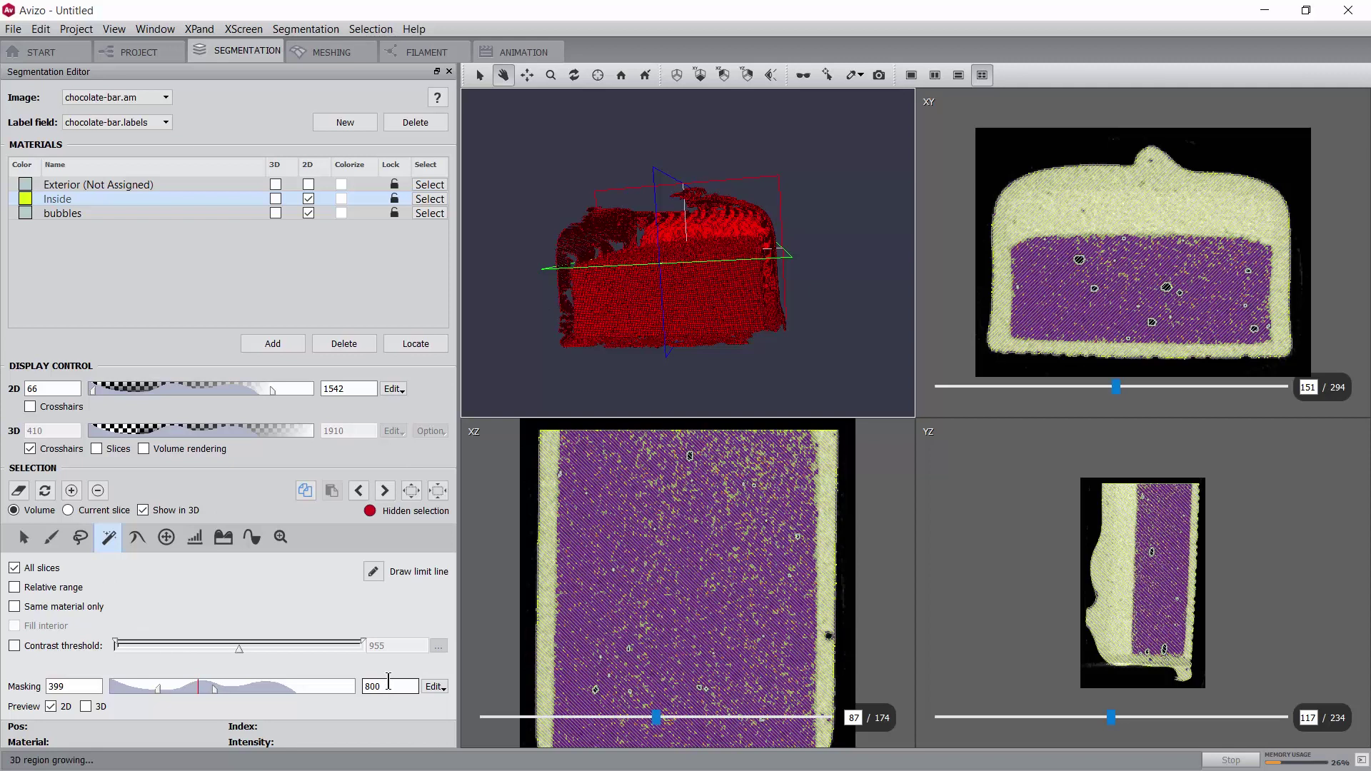
pyautogui.doubleClick(388, 686)
pyautogui.write('785')
pyautogui.press('Return')
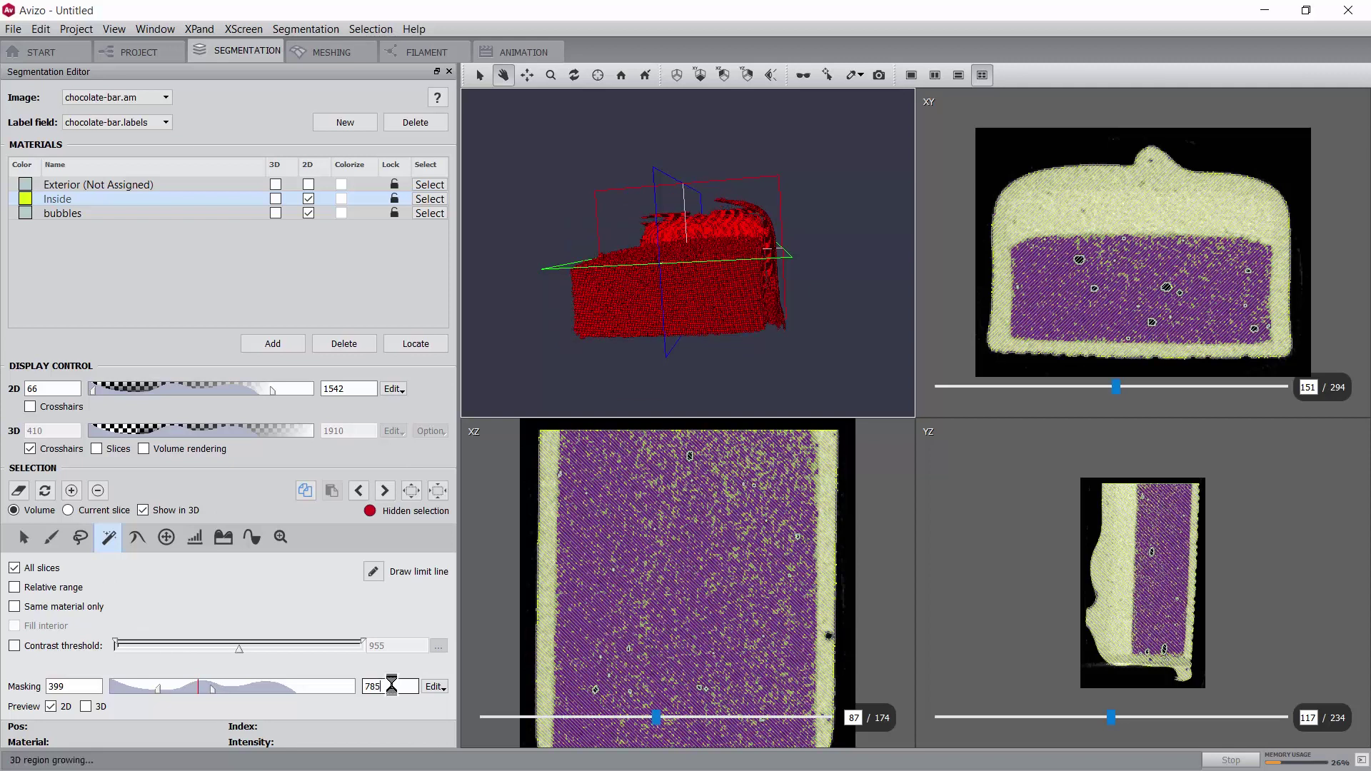
pyautogui.doubleClick(391, 685)
pyautogui.write('771')
pyautogui.press('Return')
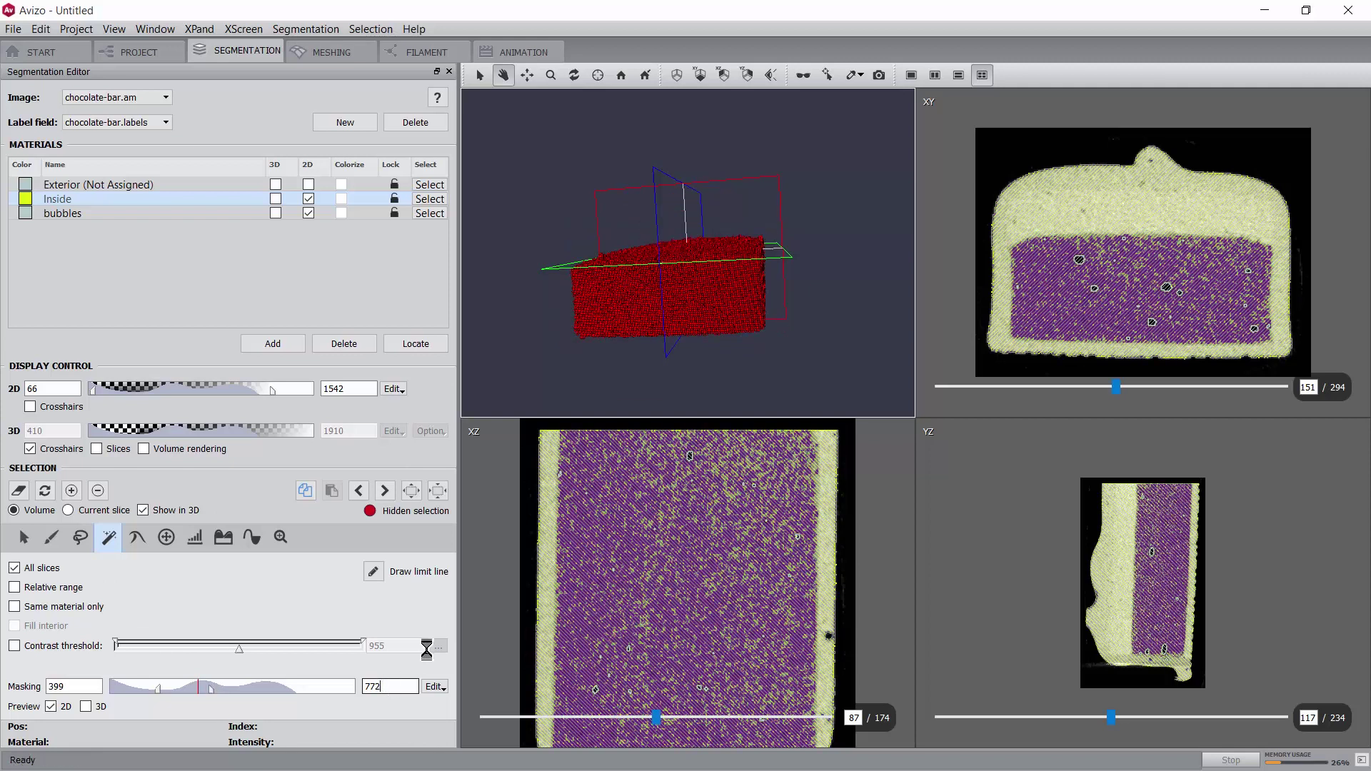
pyautogui.moveTo(799, 223); pyautogui.dragTo(704, 254)
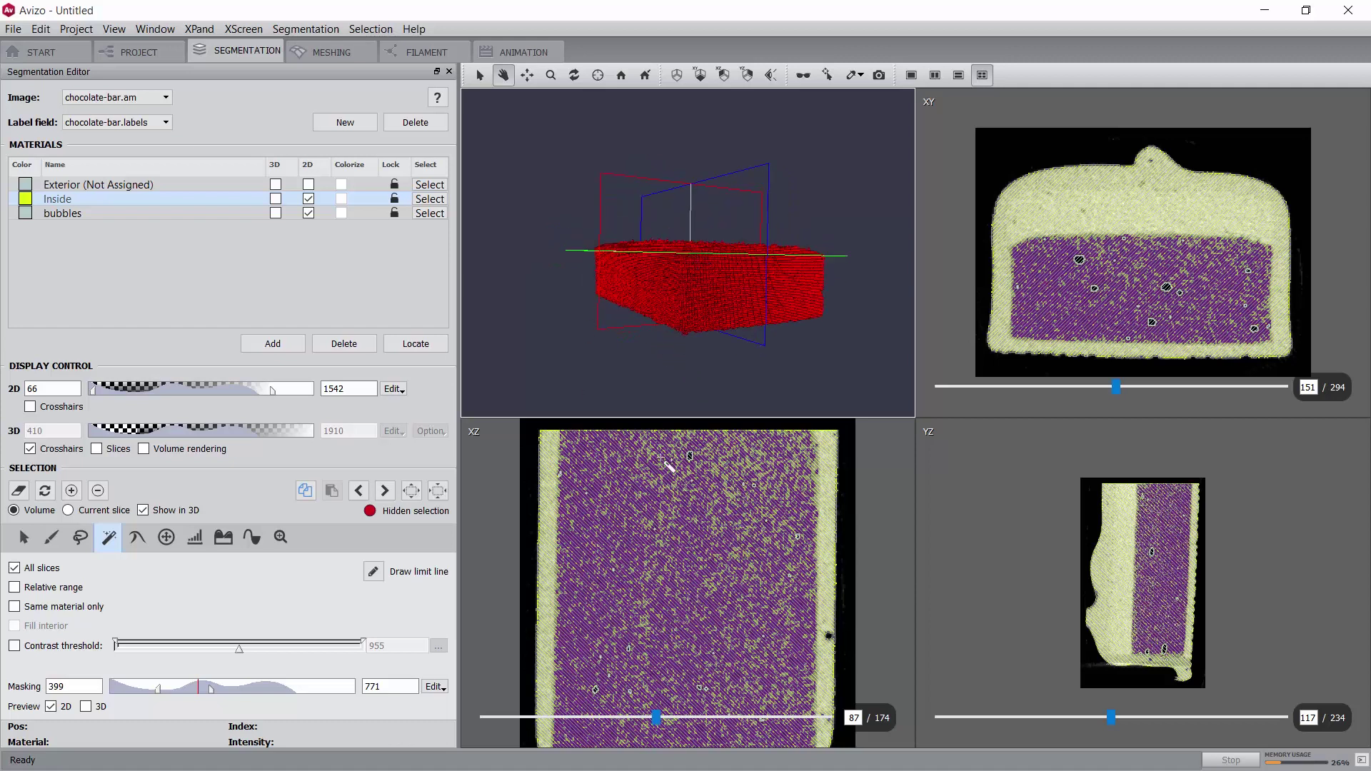
# - Grow the mousse selection twice, fill its holes with Fill > Volume, then shrink it once
pyautogui.click(413, 492)
pyautogui.click(412, 492)
pyautogui.click(371, 29)
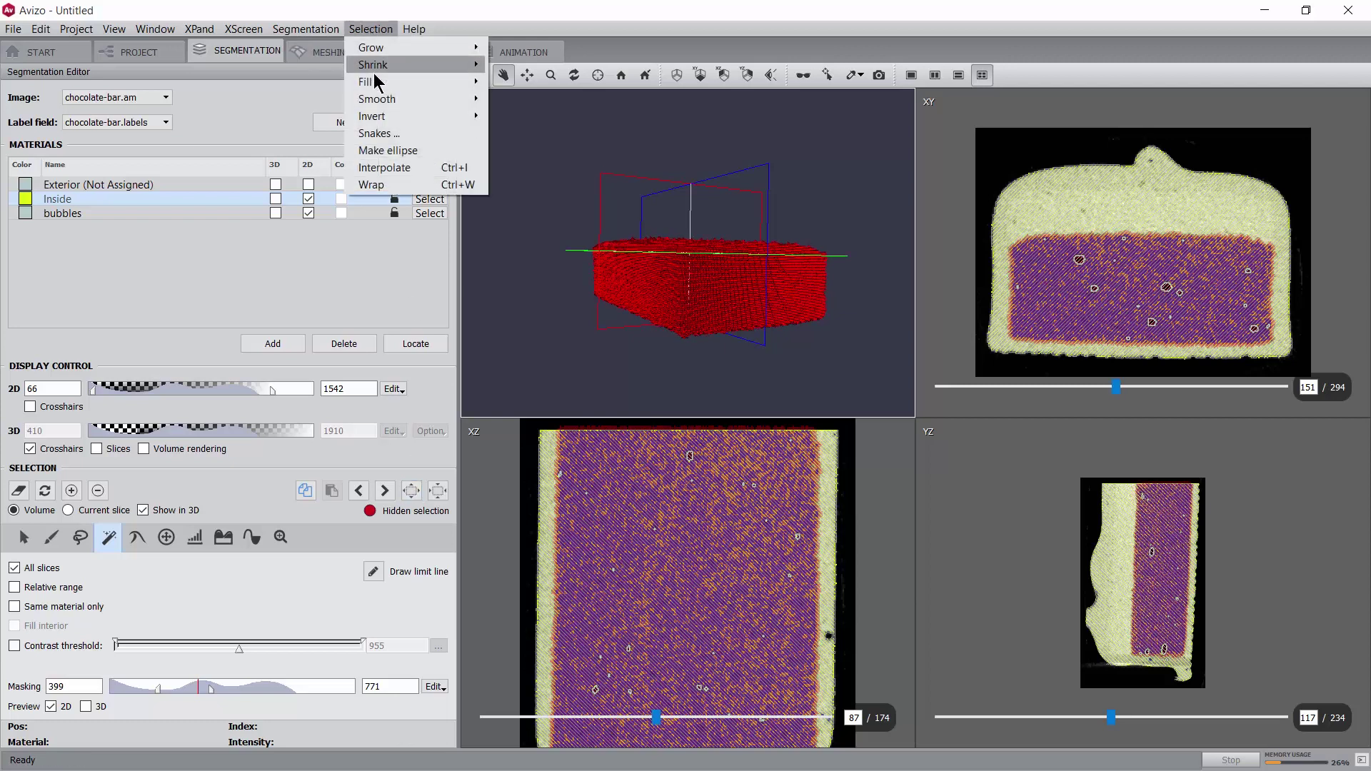
pyautogui.moveTo(463, 86)
pyautogui.click(515, 118)
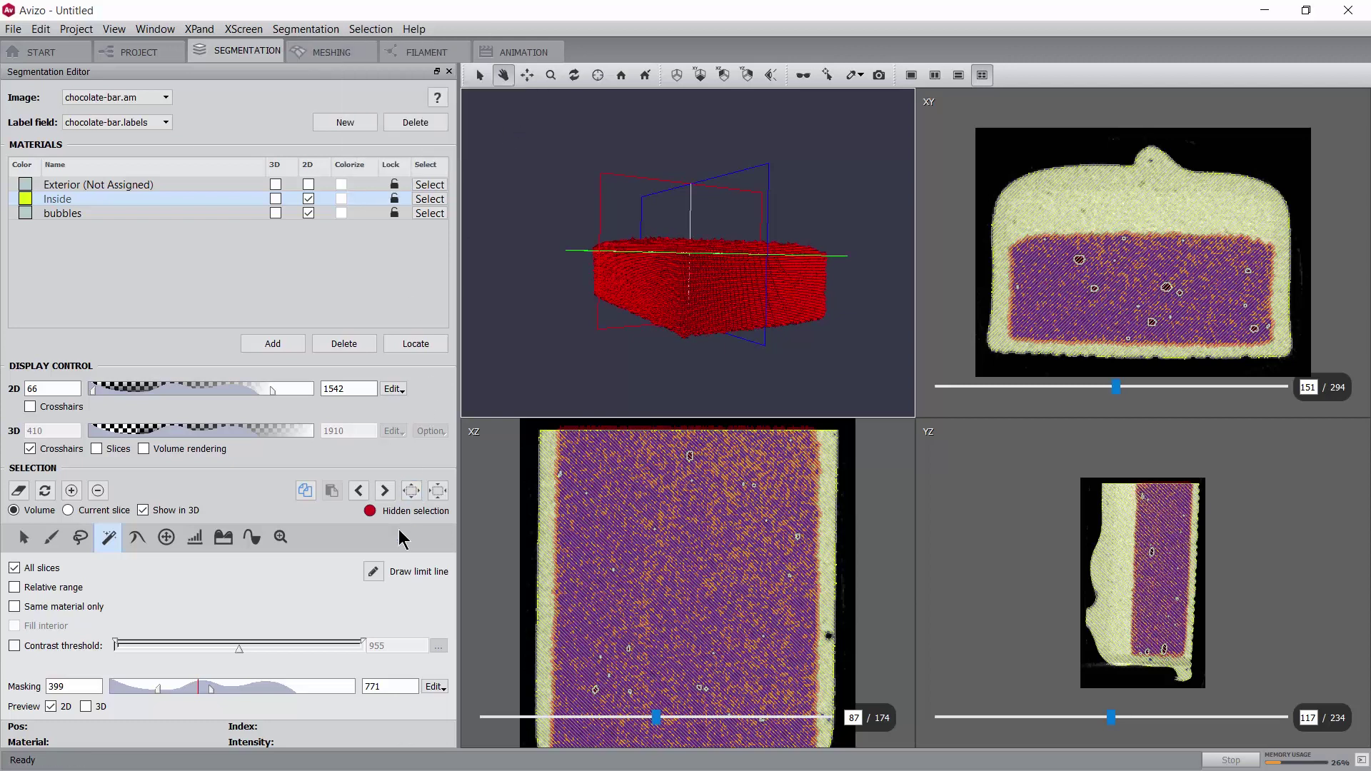
pyautogui.click(438, 492)
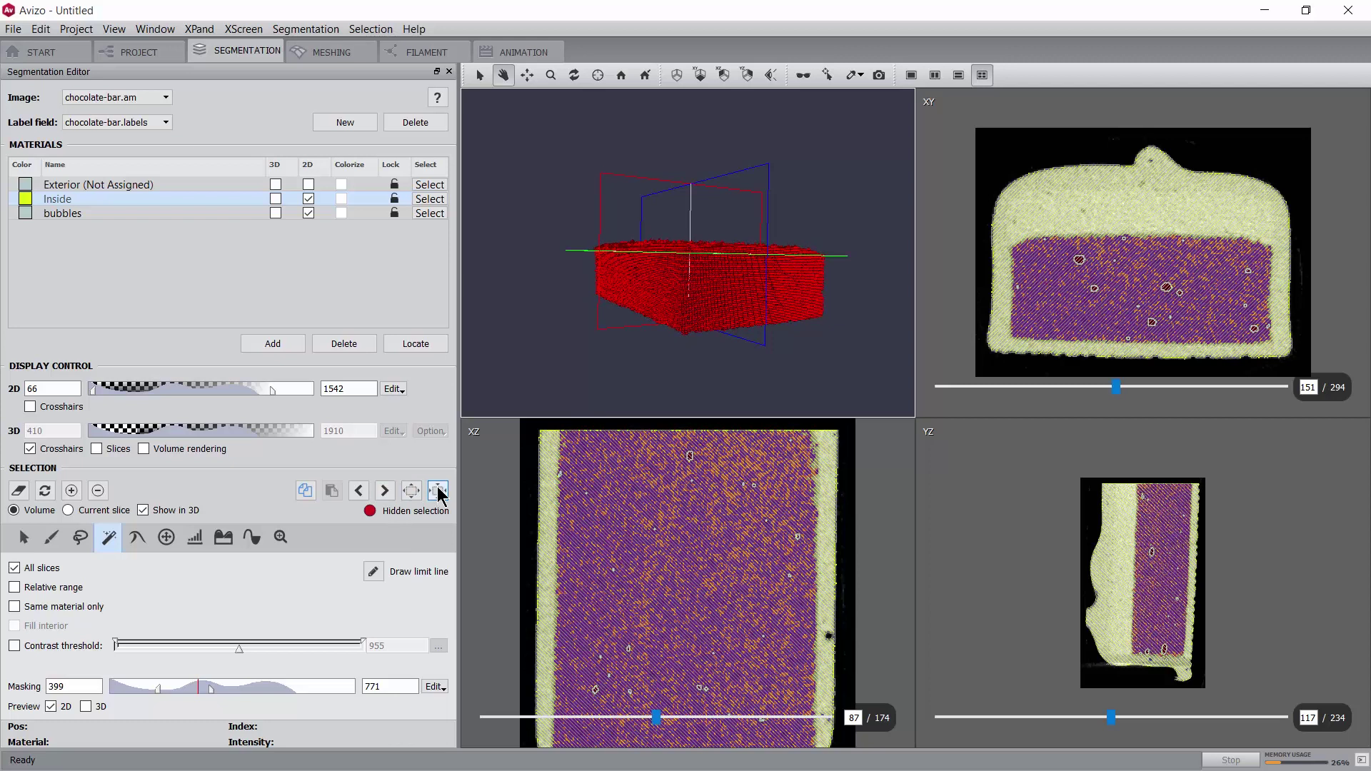
# - Add a fourth material named 'mousse' and assign the selected interior region to it
pyautogui.click(272, 344)
pyautogui.doubleClick(65, 228)
pyautogui.write('mousse')
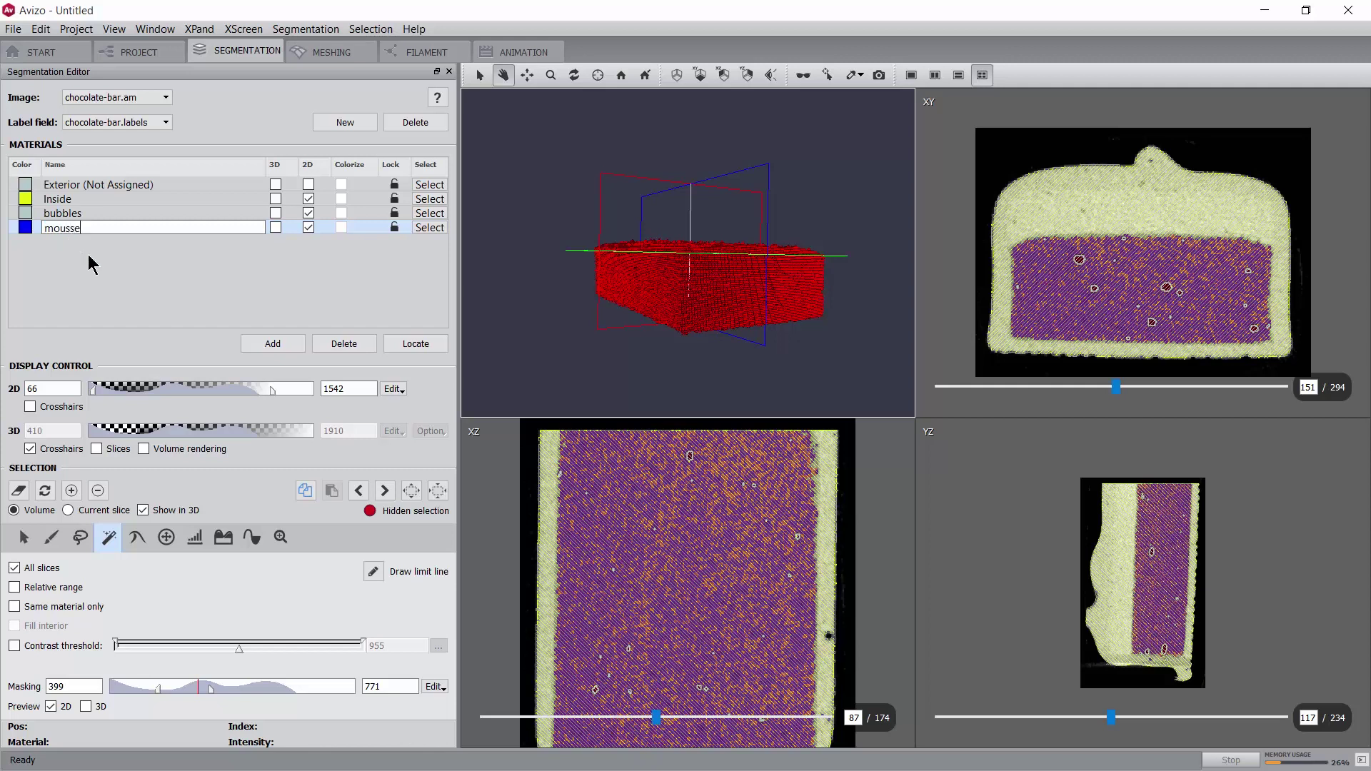
pyautogui.press('Return')
pyautogui.click(396, 212)
pyautogui.click(92, 227)
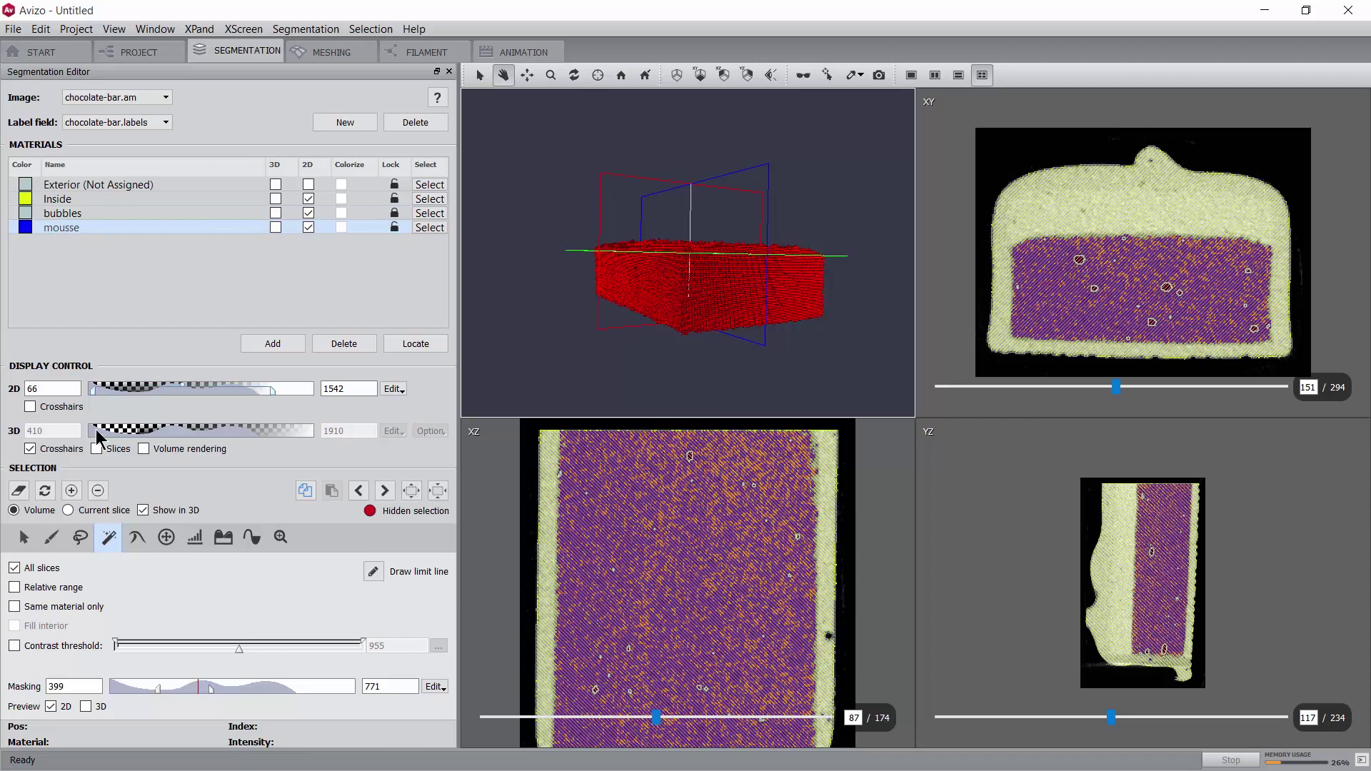
pyautogui.click(72, 491)
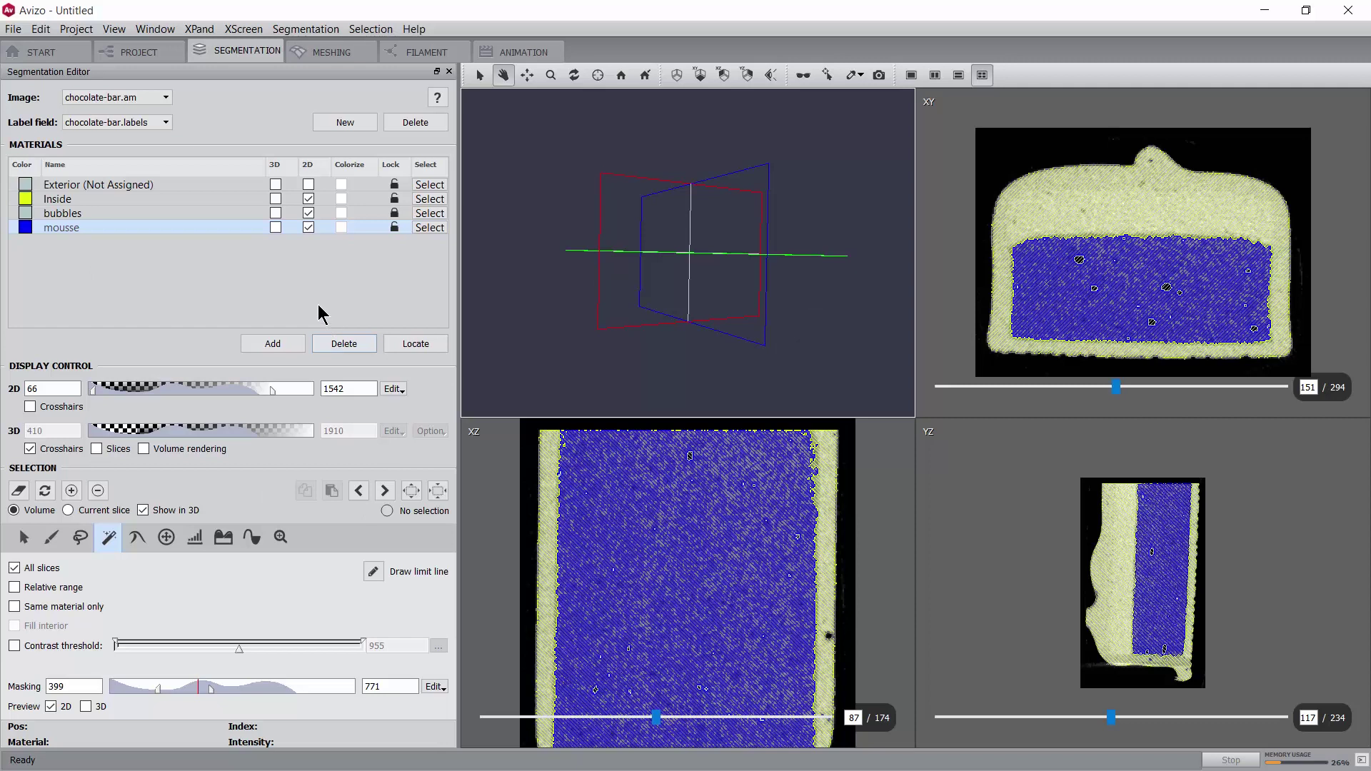
# - Switch to the Brush, set the 2D display range to 741–1518 and go to XY slice 286
pyautogui.click(51, 537)
pyautogui.scroll(-6, 1132, 280)
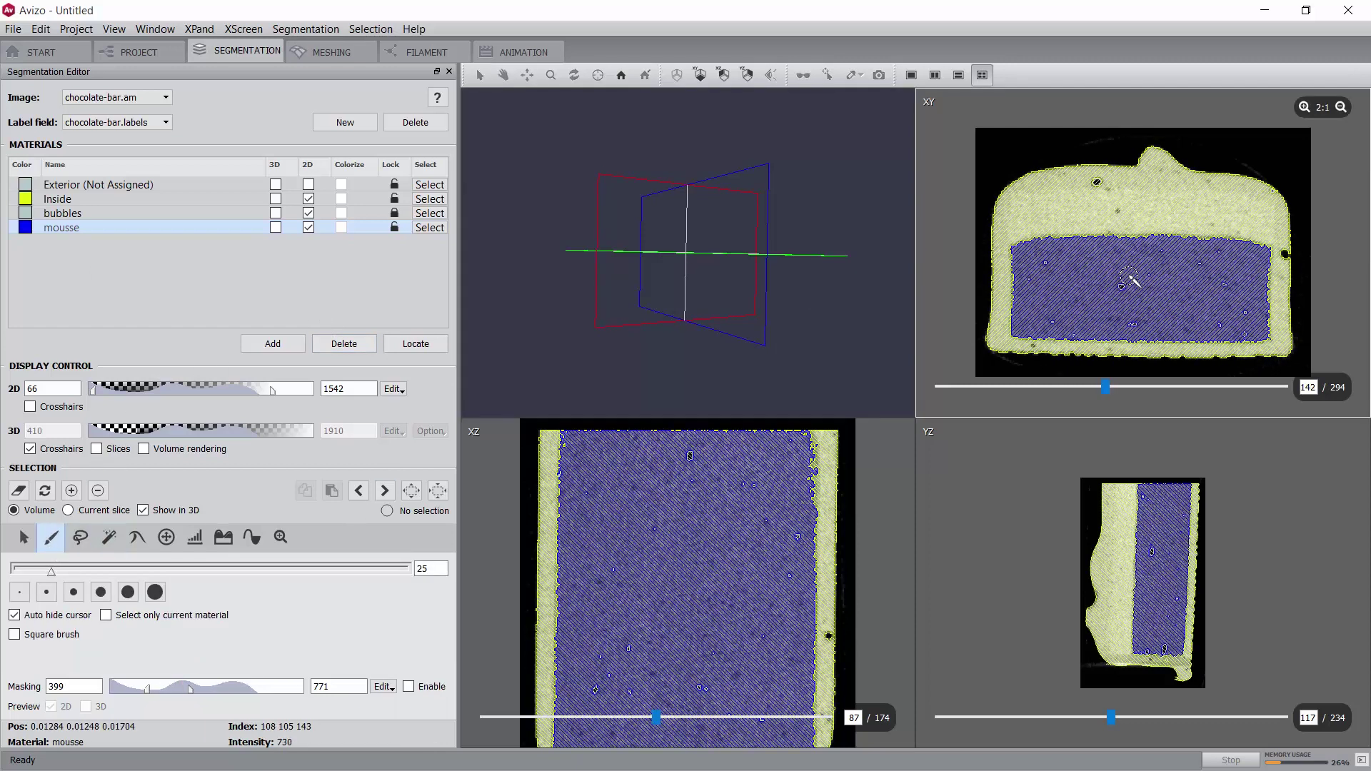
pyautogui.scroll(-14, 1134, 279)
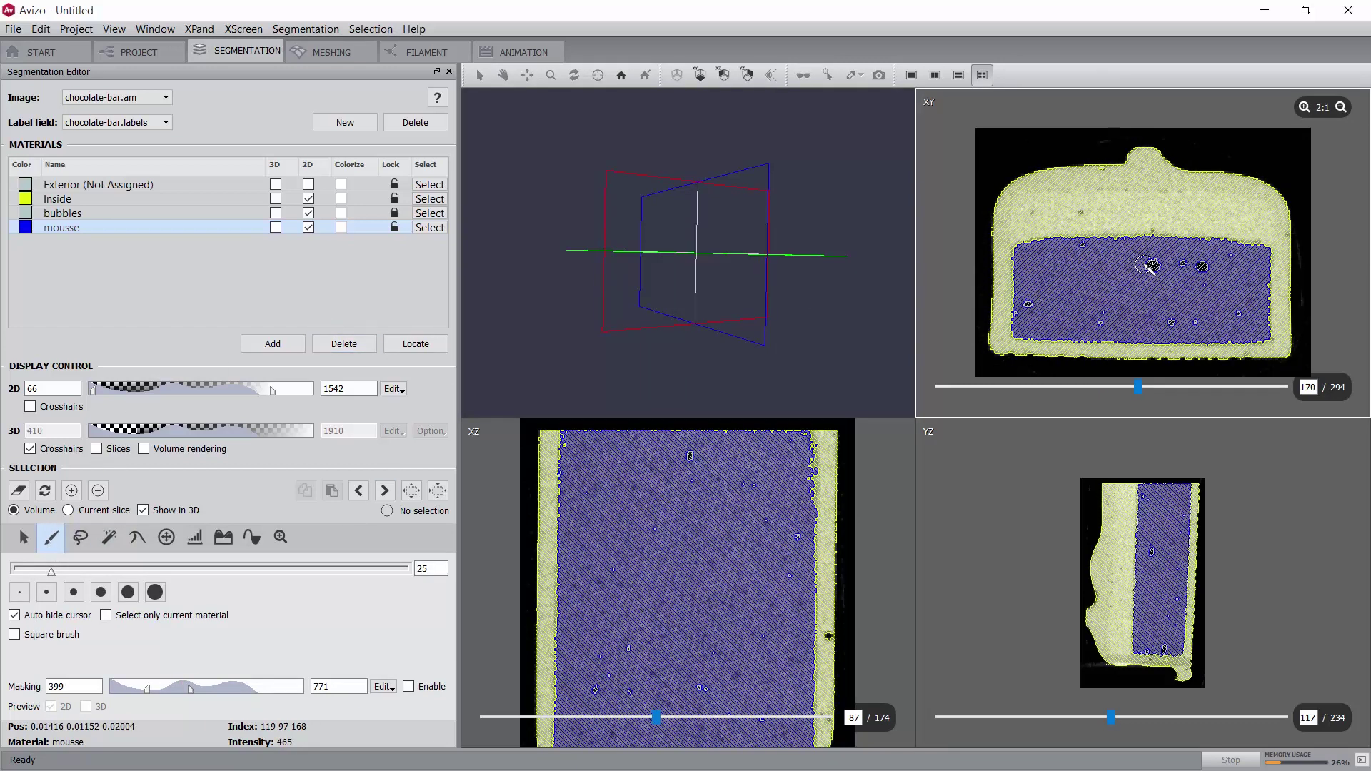
pyautogui.moveTo(88, 392); pyautogui.dragTo(166, 393)
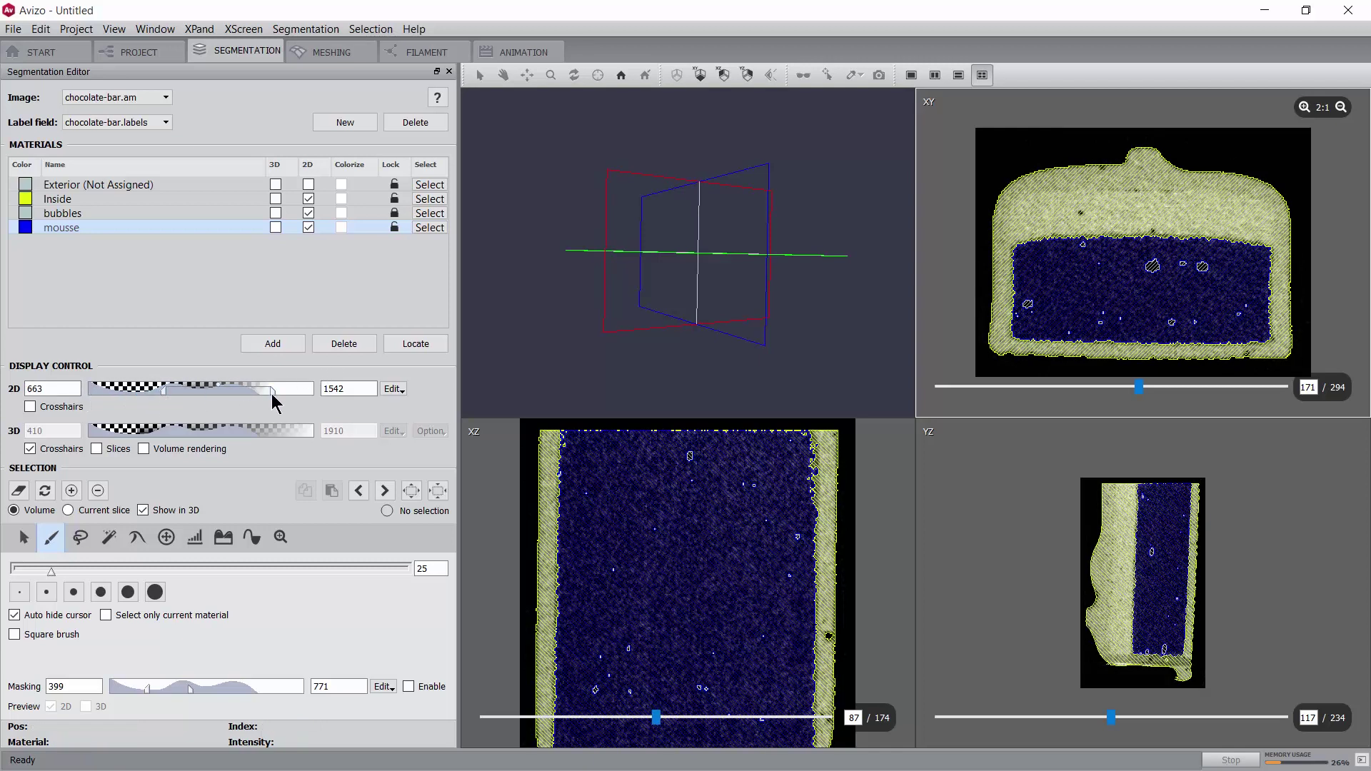
pyautogui.moveTo(272, 389); pyautogui.dragTo(269, 391)
pyautogui.moveTo(164, 393); pyautogui.dragTo(174, 392)
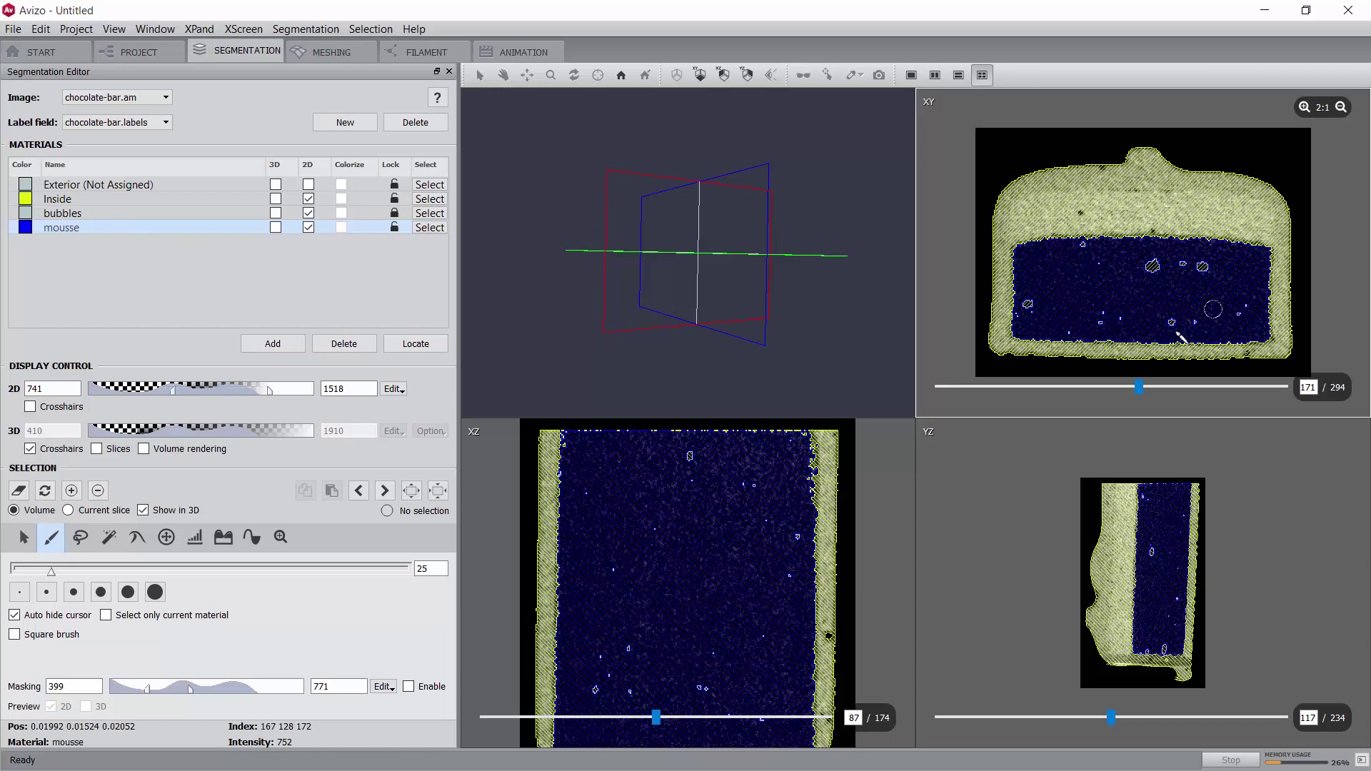
pyautogui.moveTo(1139, 387); pyautogui.dragTo(1255, 387)
pyautogui.scroll(-20, 1199, 308)
pyautogui.scroll(4, 1199, 309)
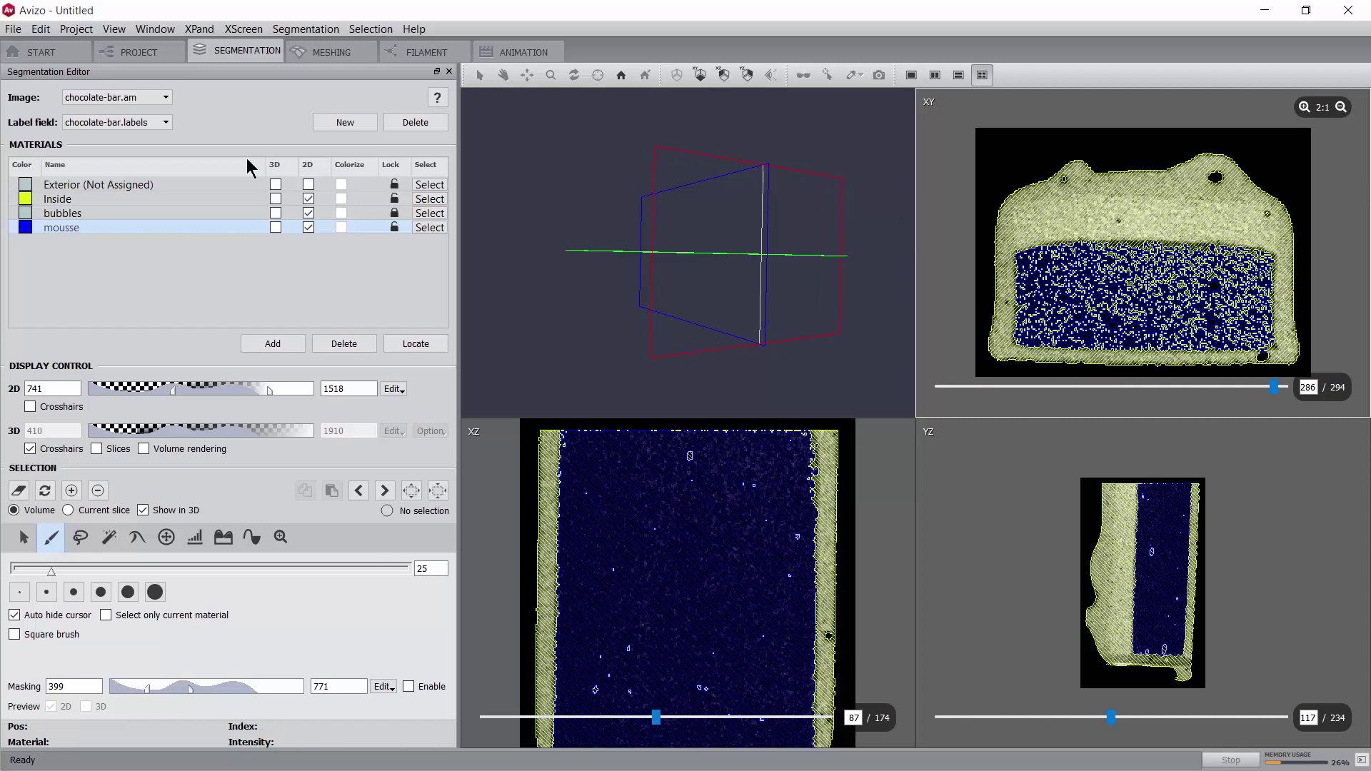
# - Draw Inside as Contour, then brush and fill the layer above the mousse
pyautogui.rightClick(59, 203)
pyautogui.moveTo(107, 210)
pyautogui.click(207, 230)
pyautogui.moveTo(1022, 208)
pyautogui.mouseDown()
pyautogui.moveTo(1027, 243)
pyautogui.moveTo(1271, 254)
pyautogui.moveTo(1259, 212)
pyautogui.moveTo(1032, 213)
pyautogui.moveTo(1096, 203)
pyautogui.moveTo(1055, 212)
pyautogui.mouseUp()
pyautogui.hotkey('ctrl', 'f')
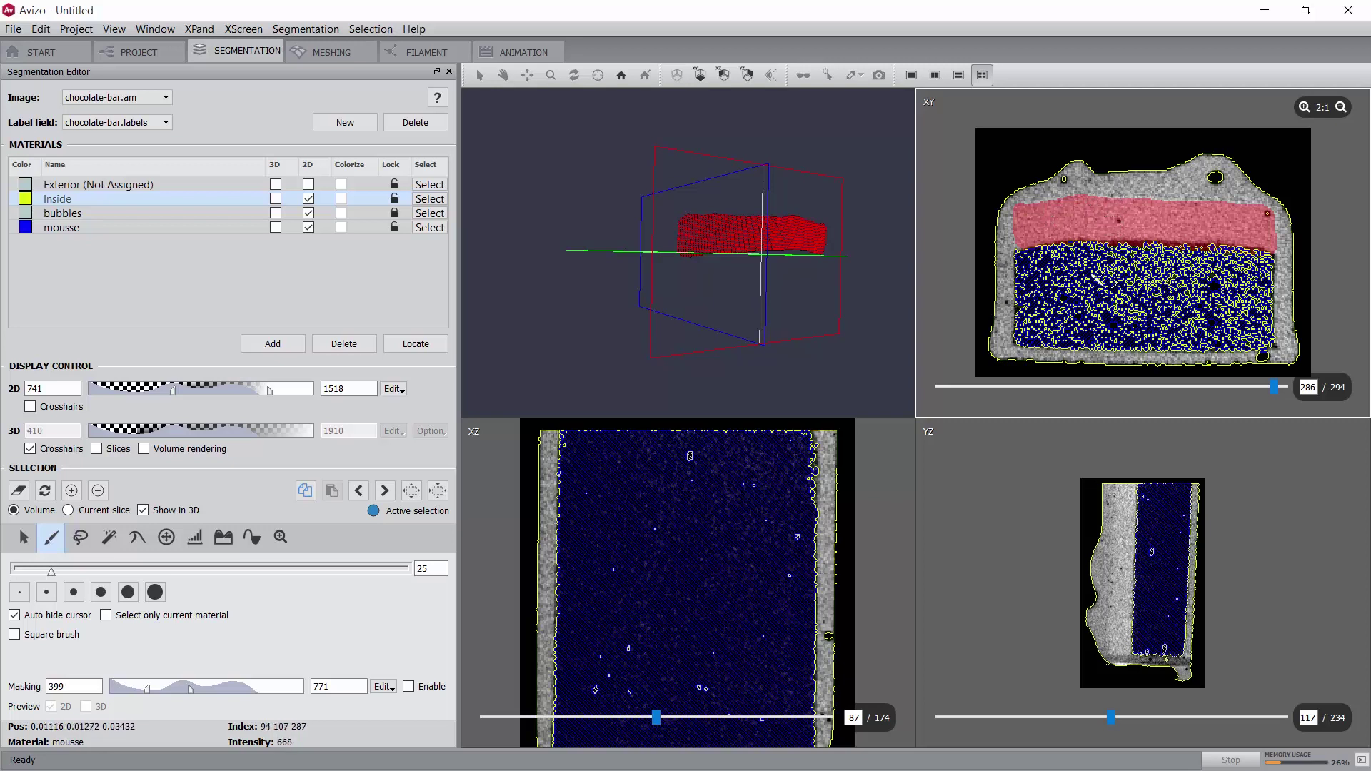
# - On XY slice 200, brush over the same layer above the mousse
pyautogui.scroll(-7, 1196, 282)
pyautogui.scroll(-13, 1199, 282)
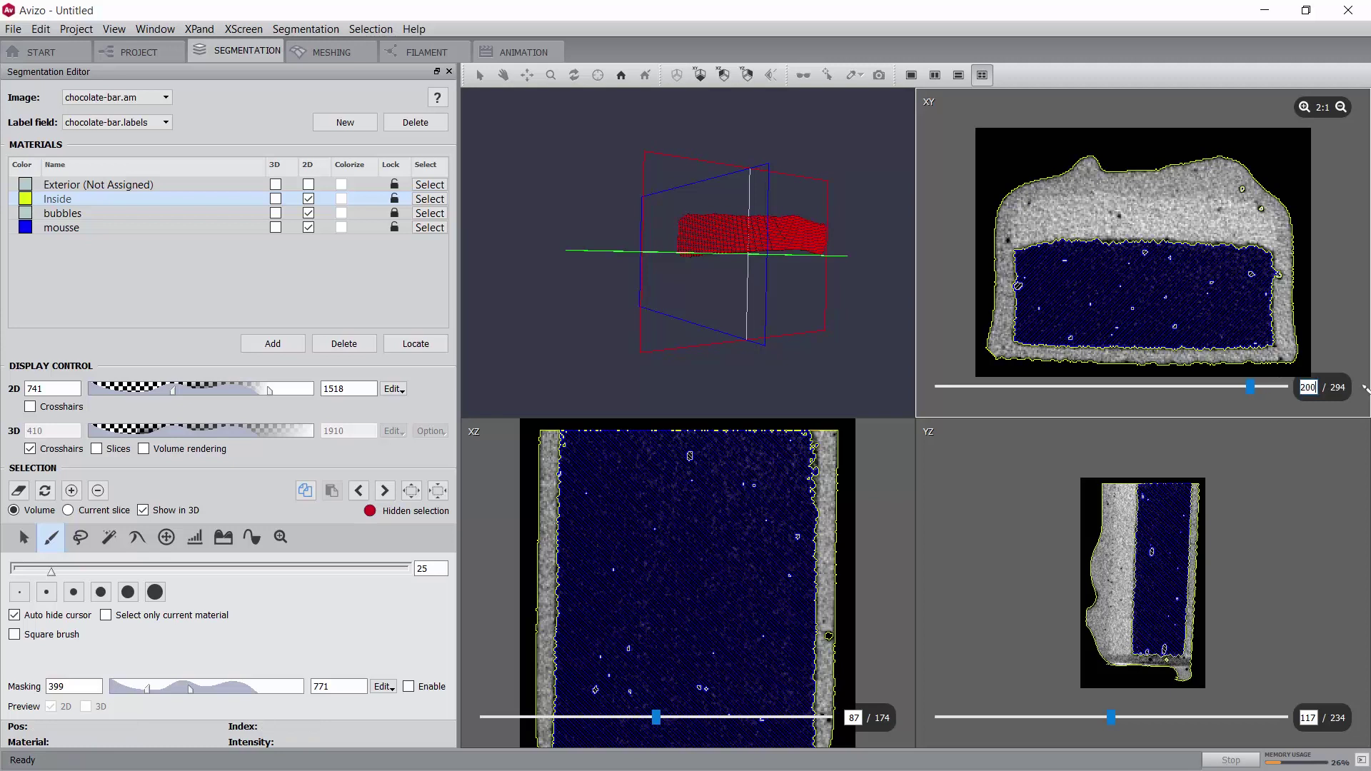
pyautogui.press('Return')
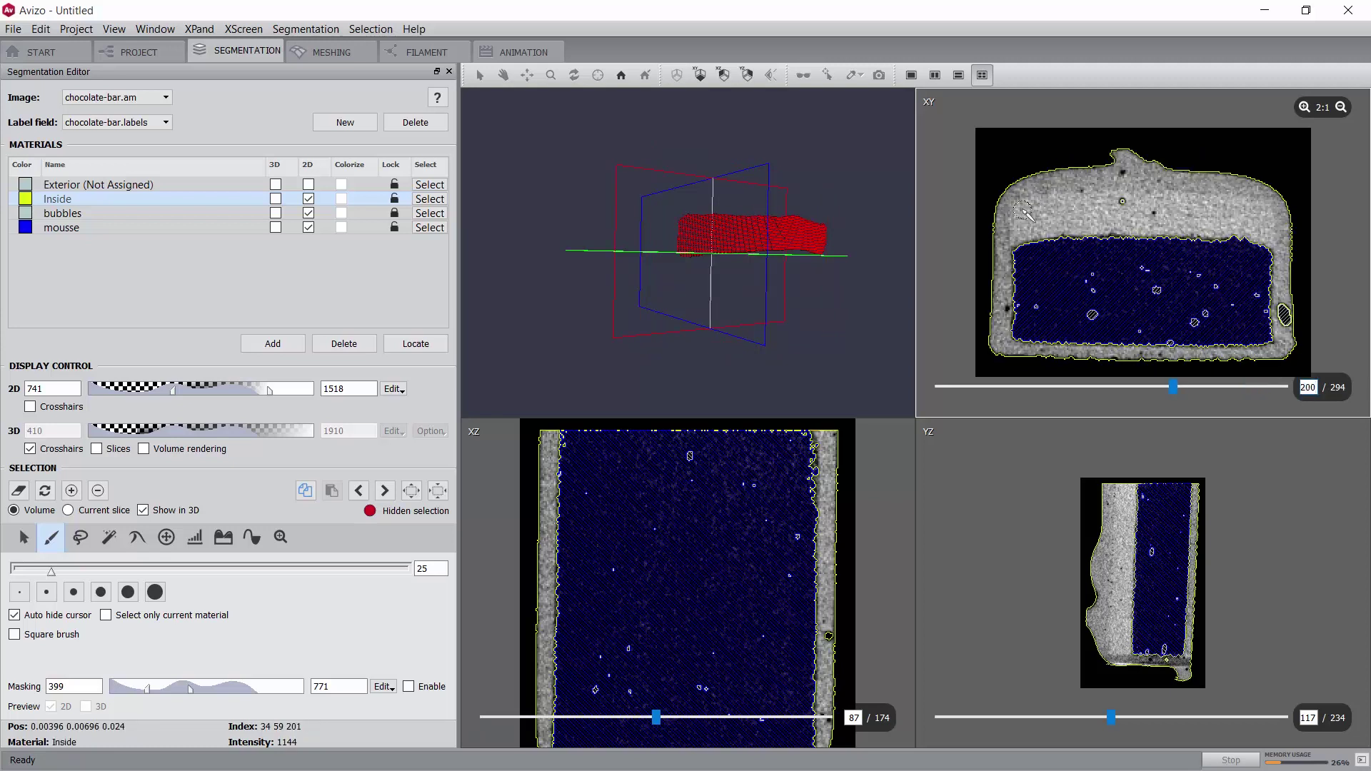
pyautogui.moveTo(1023, 211)
pyautogui.mouseDown()
pyautogui.moveTo(1023, 247)
pyautogui.moveTo(1261, 243)
pyautogui.moveTo(1262, 212)
pyautogui.moveTo(1035, 212)
pyautogui.moveTo(1224, 212)
pyautogui.moveTo(1182, 224)
pyautogui.mouseUp()
pyautogui.moveTo(585, 248); pyautogui.dragTo(710, 297)
# - Interpolate the selection between slices 200 and 286, then move to XY slice 100
pyautogui.click(370, 29)
pyautogui.click(384, 167)
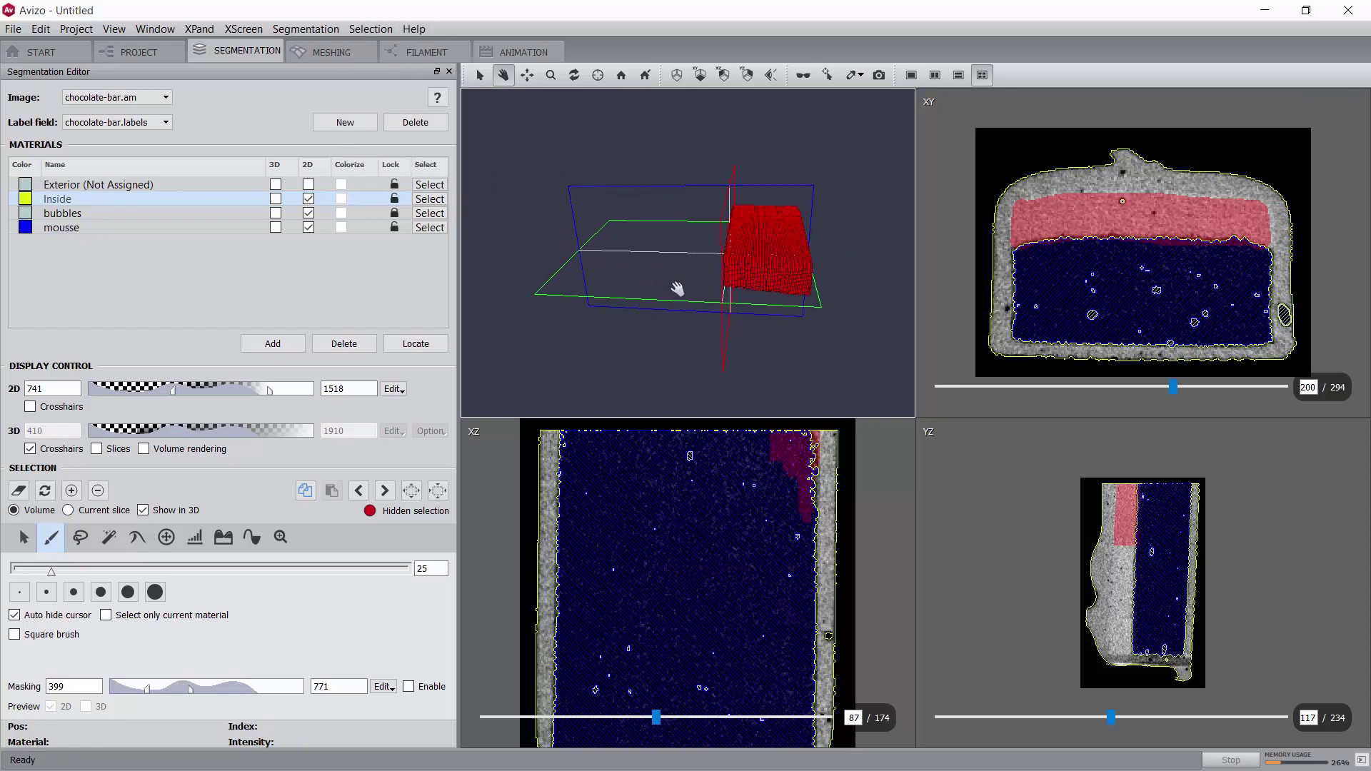
pyautogui.moveTo(679, 290); pyautogui.dragTo(862, 277)
pyautogui.moveTo(1174, 388); pyautogui.dragTo(1057, 389)
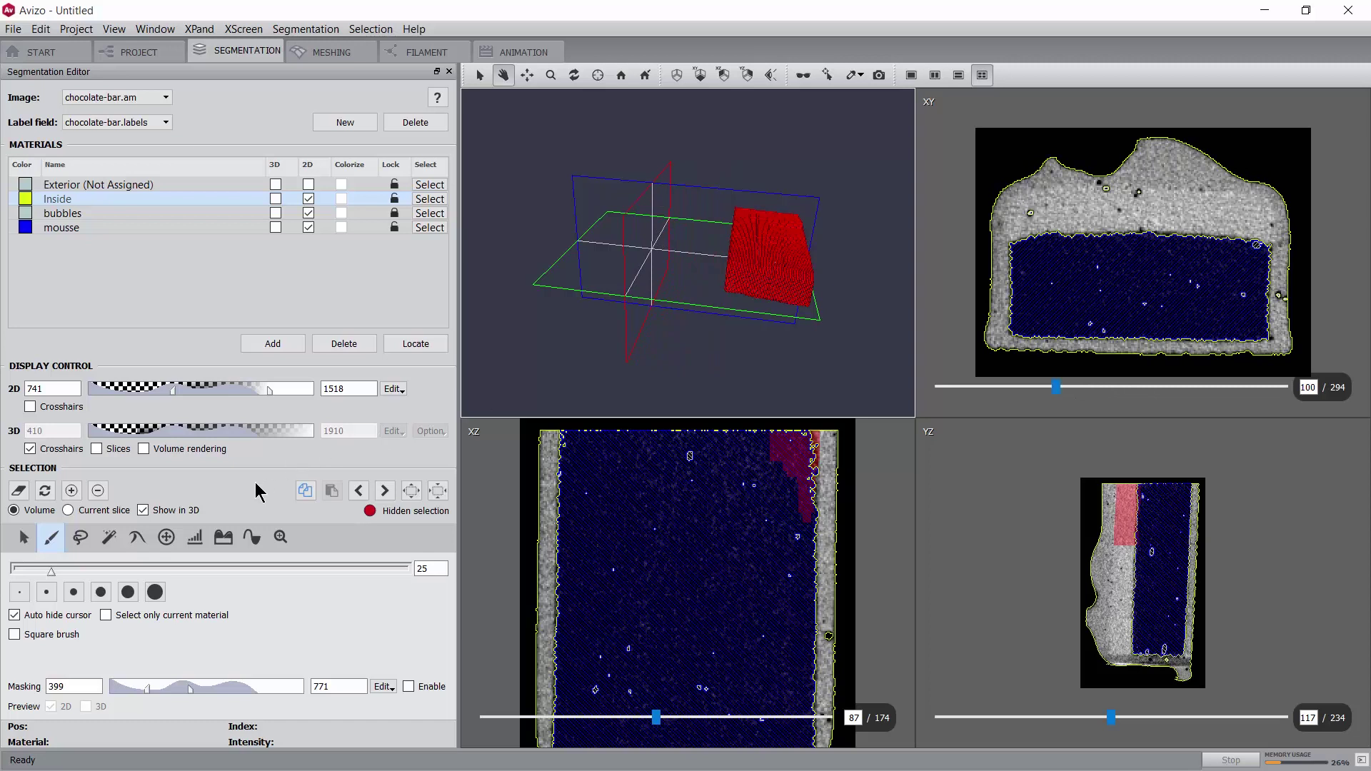
# - Using the Lasso with Auto trace, outline the caramel band on XY slices 100 and 48
pyautogui.click(81, 538)
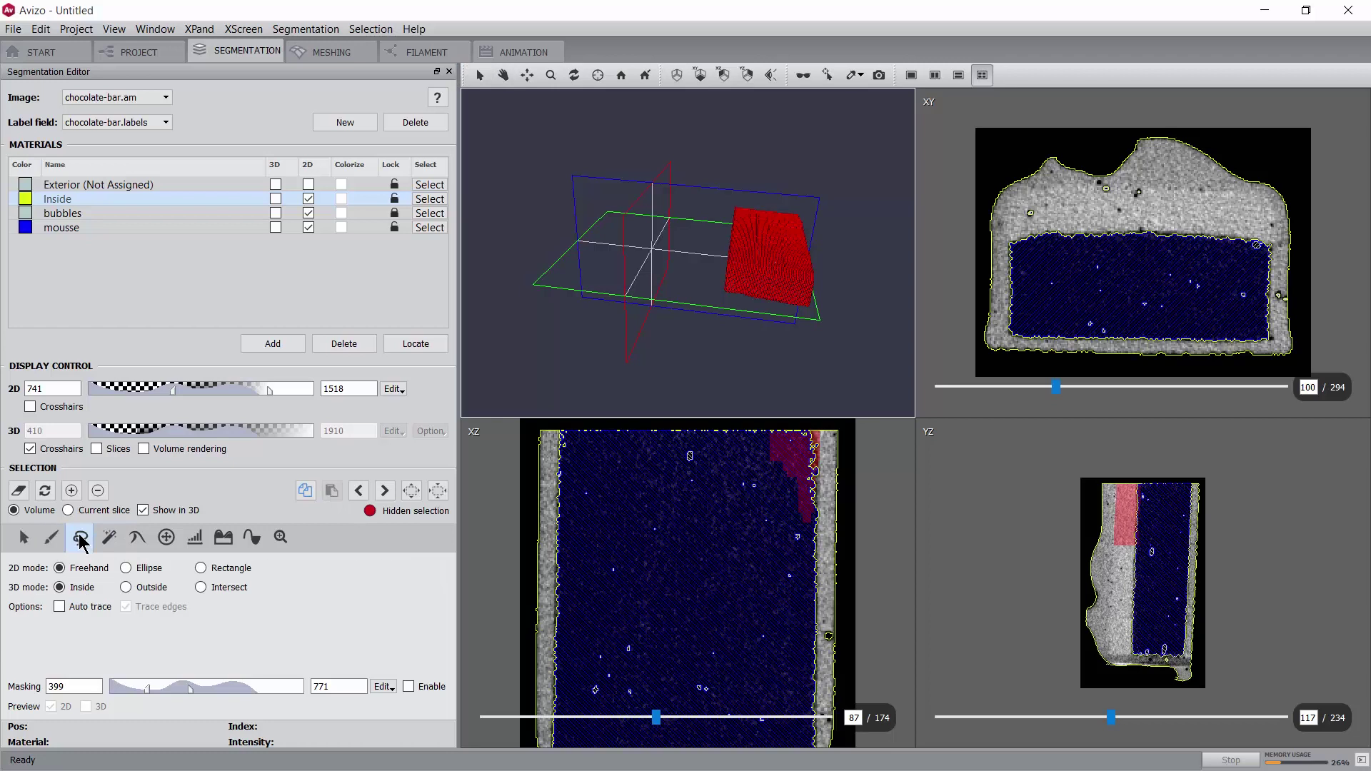
pyautogui.click(60, 607)
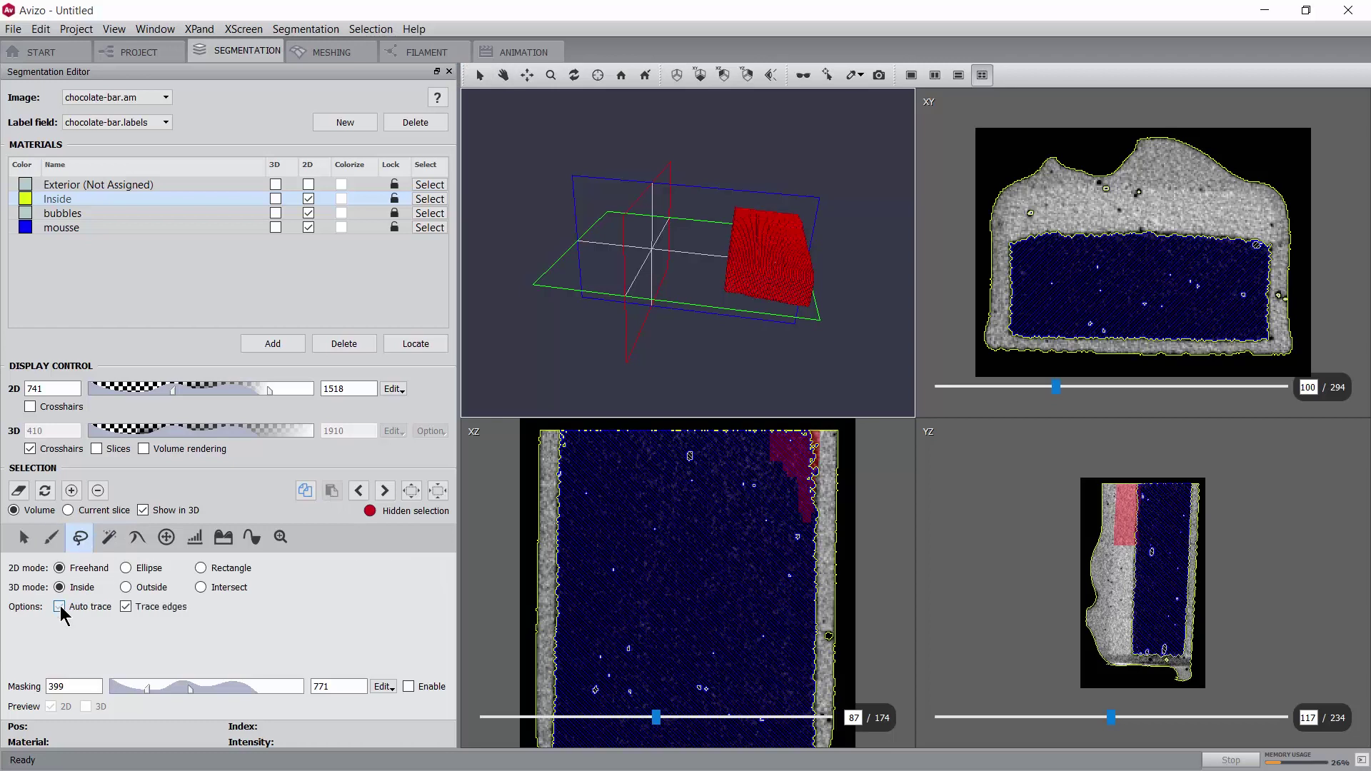
pyautogui.click(1012, 209)
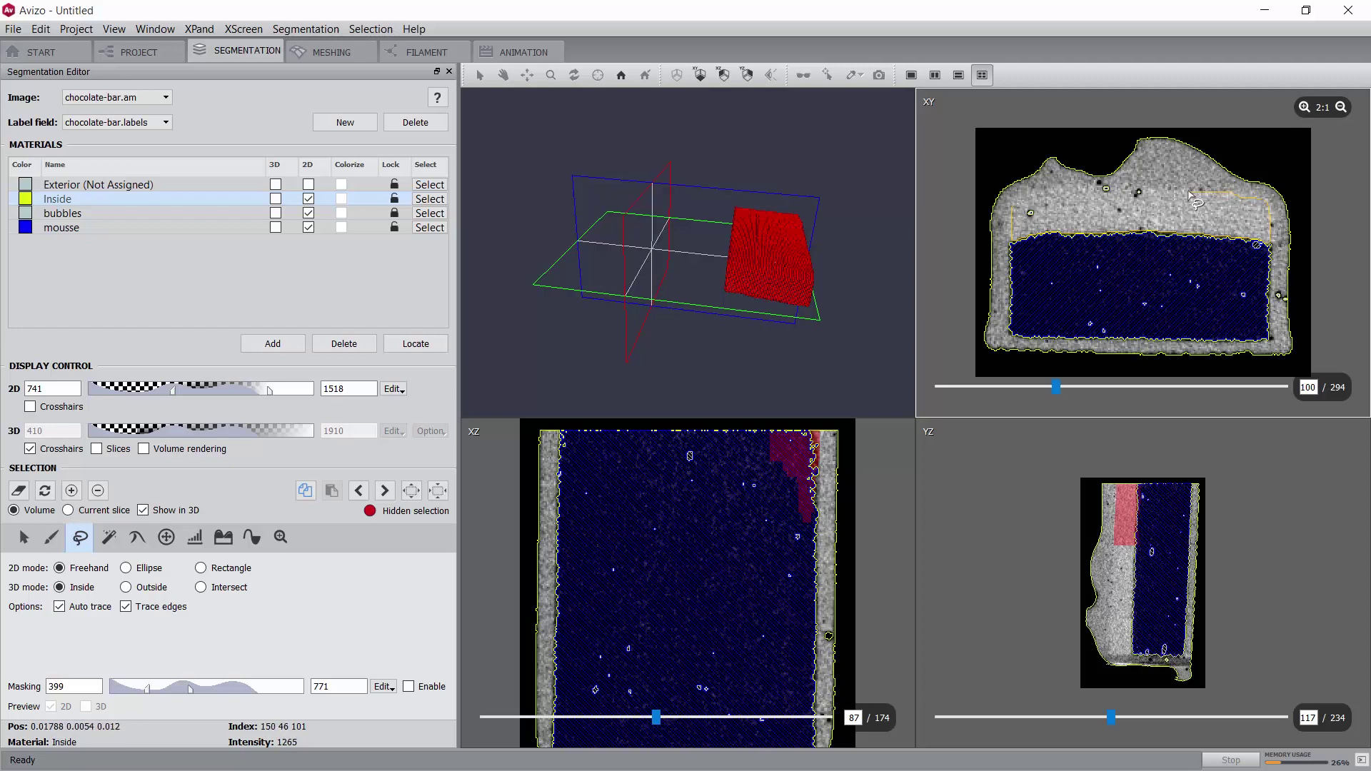
pyautogui.click(1028, 200)
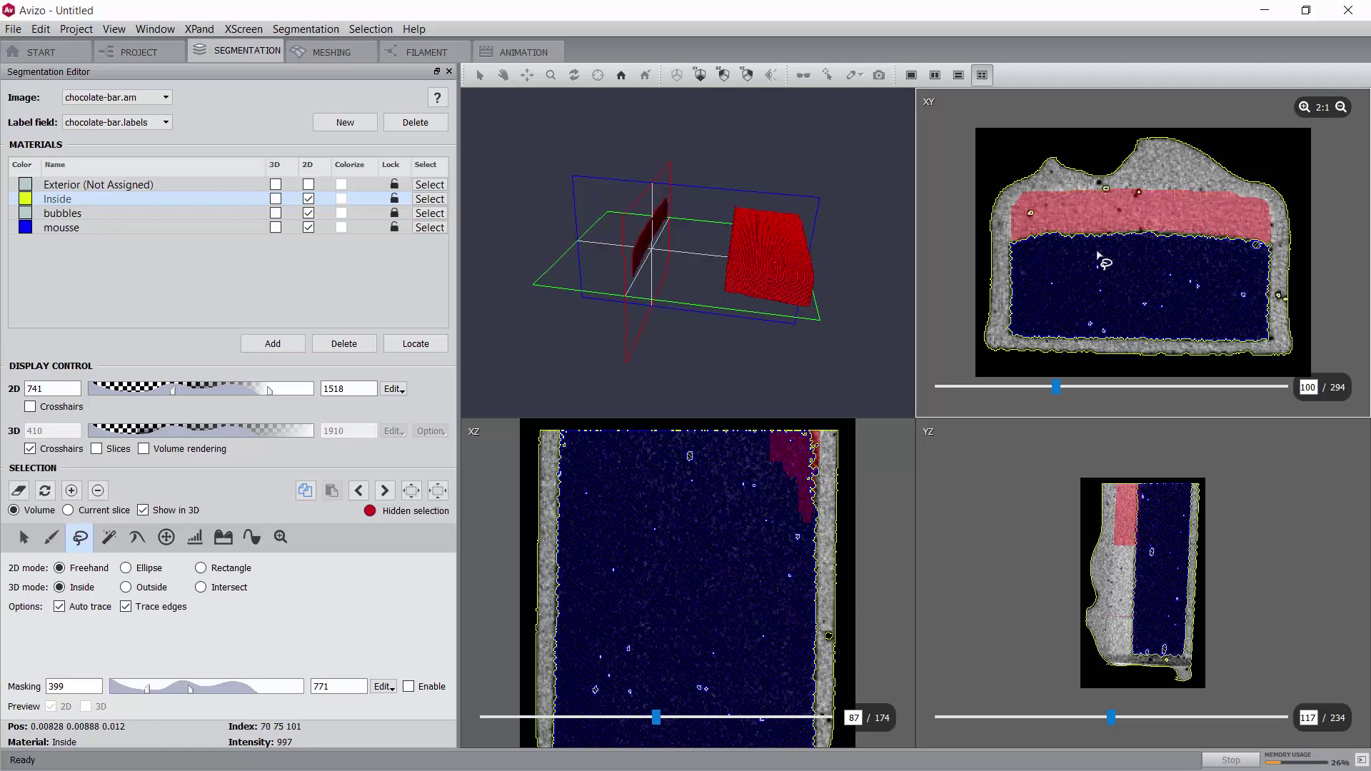
pyautogui.moveTo(1056, 387); pyautogui.dragTo(996, 387)
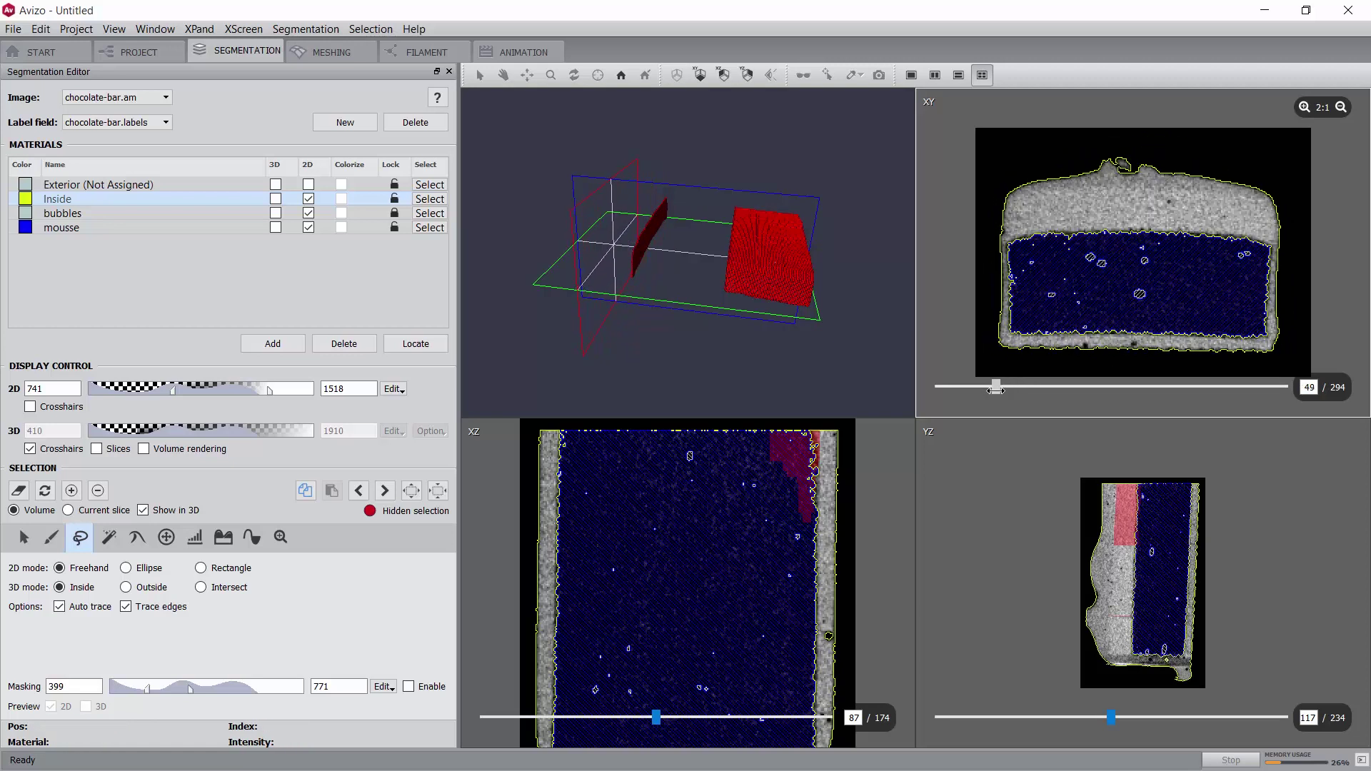
pyautogui.click(1021, 238)
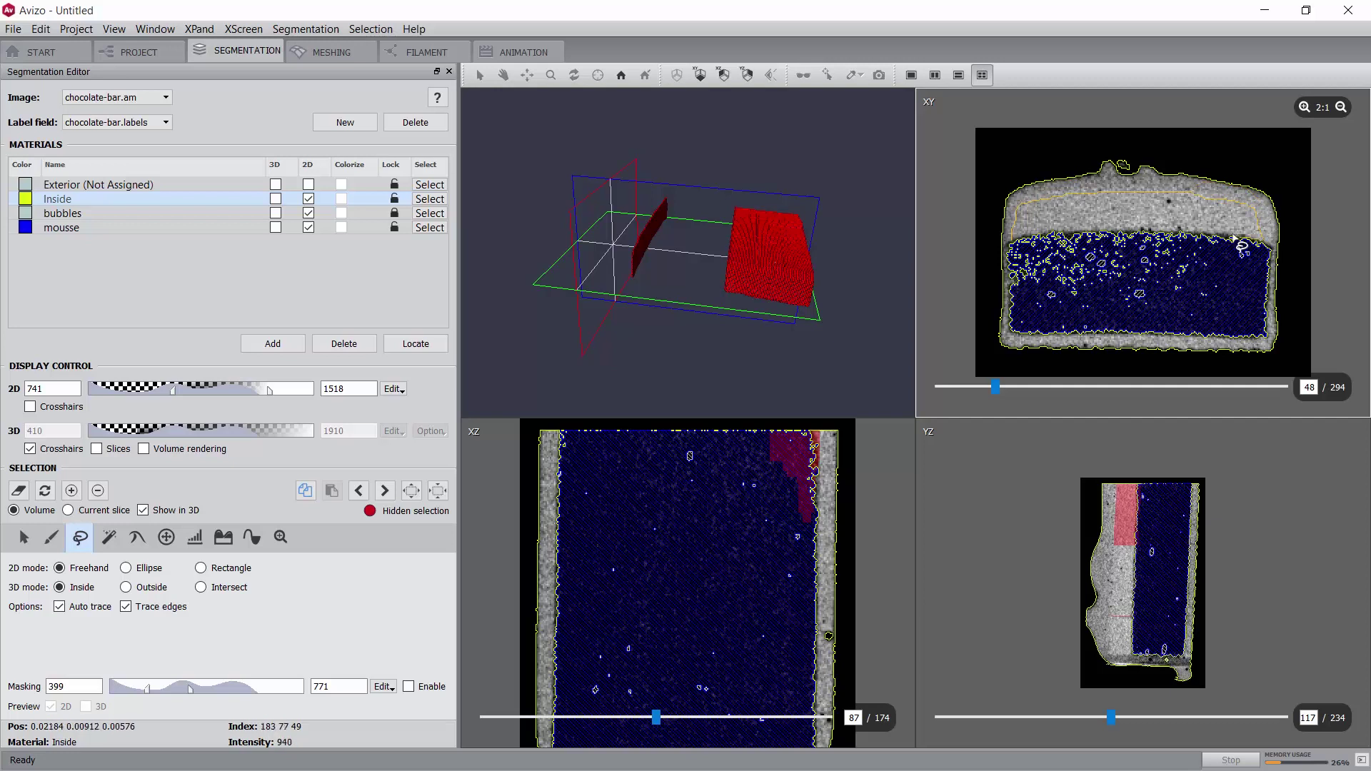
pyautogui.doubleClick(1025, 247)
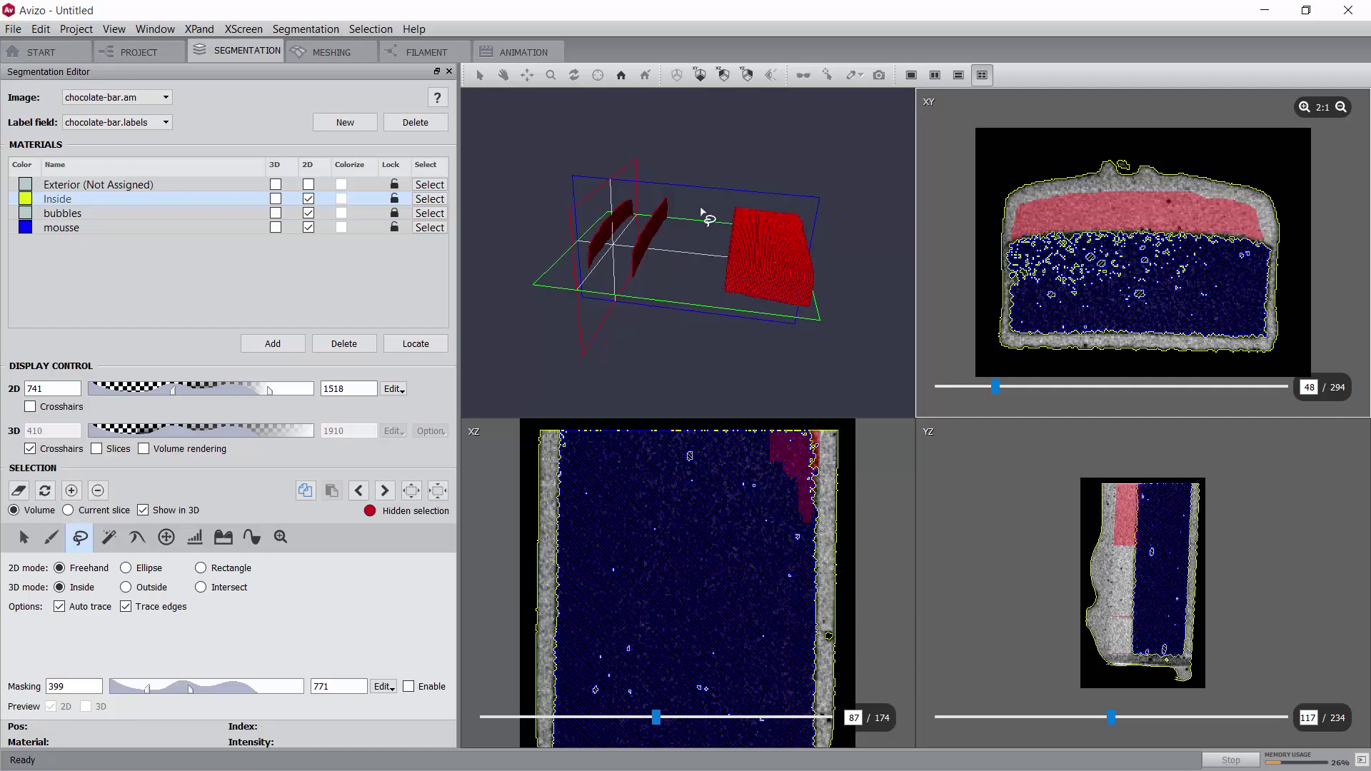
# - Interpolate the caramel selection across the slices between 48 and 100
pyautogui.click(366, 29)
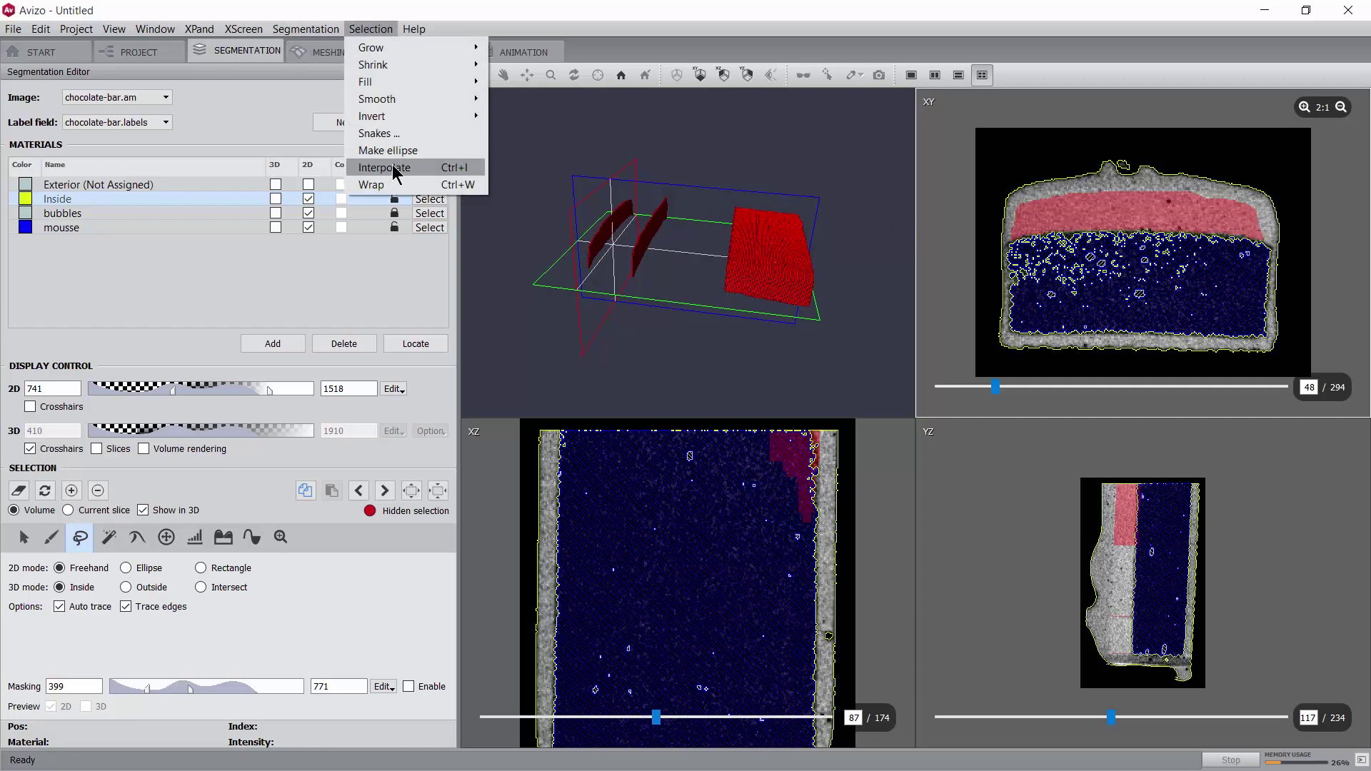
pyautogui.click(393, 169)
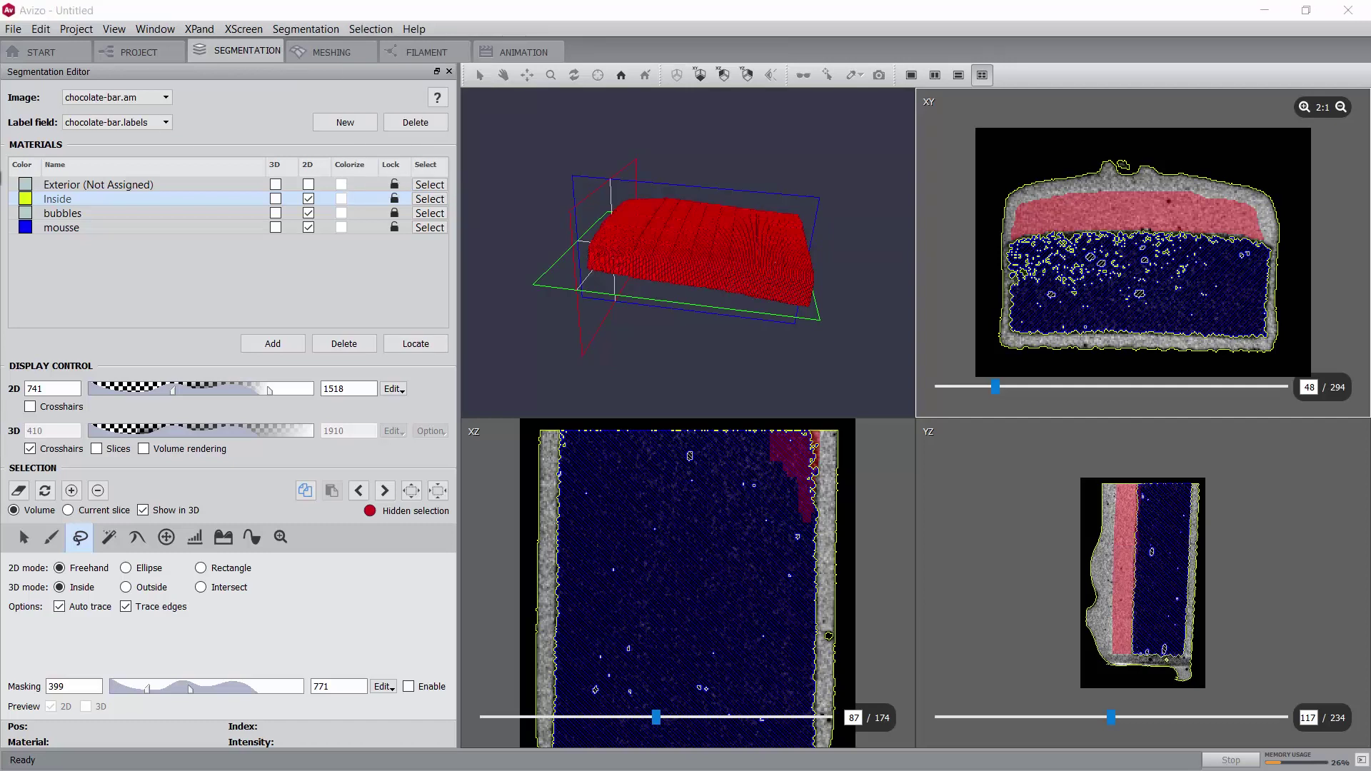
pyautogui.click(394, 227)
# - Add a fifth material named 'caramel' and assign the interpolated band to it
pyautogui.click(274, 343)
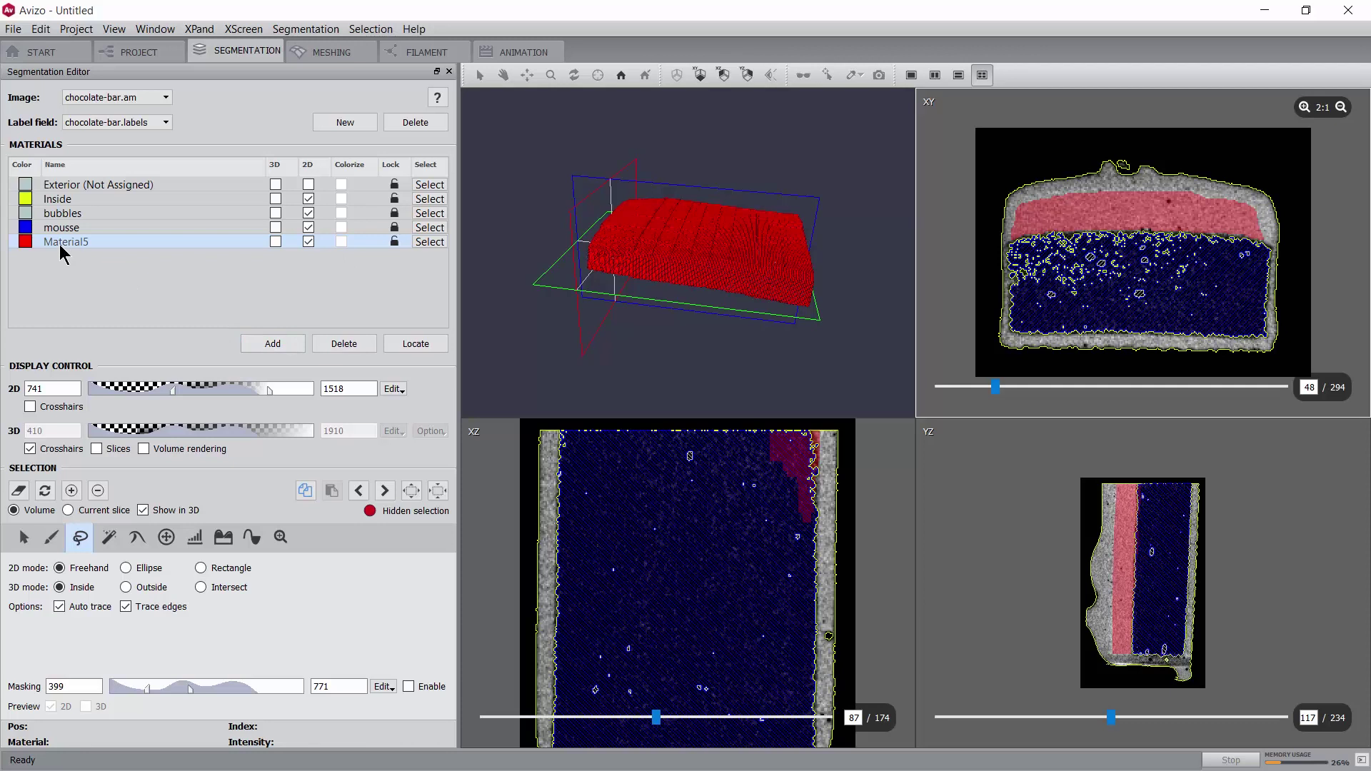
pyautogui.doubleClick(61, 243)
pyautogui.write('caramel')
pyautogui.press('Return')
pyautogui.click(72, 491)
pyautogui.scroll(-20, 1153, 286)
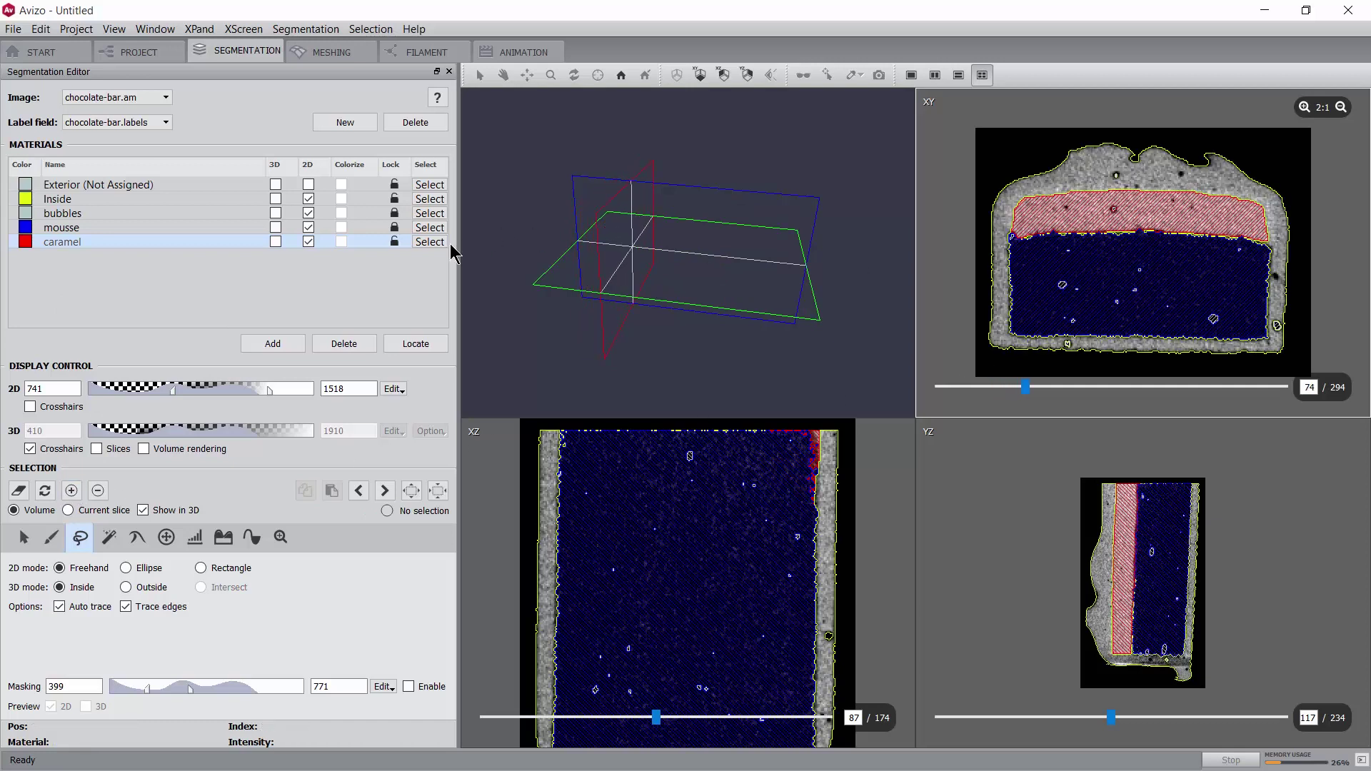
# - Smooth the labels over the 3D volume with size 3, applying it three times
pyautogui.click(393, 227)
pyautogui.click(305, 28)
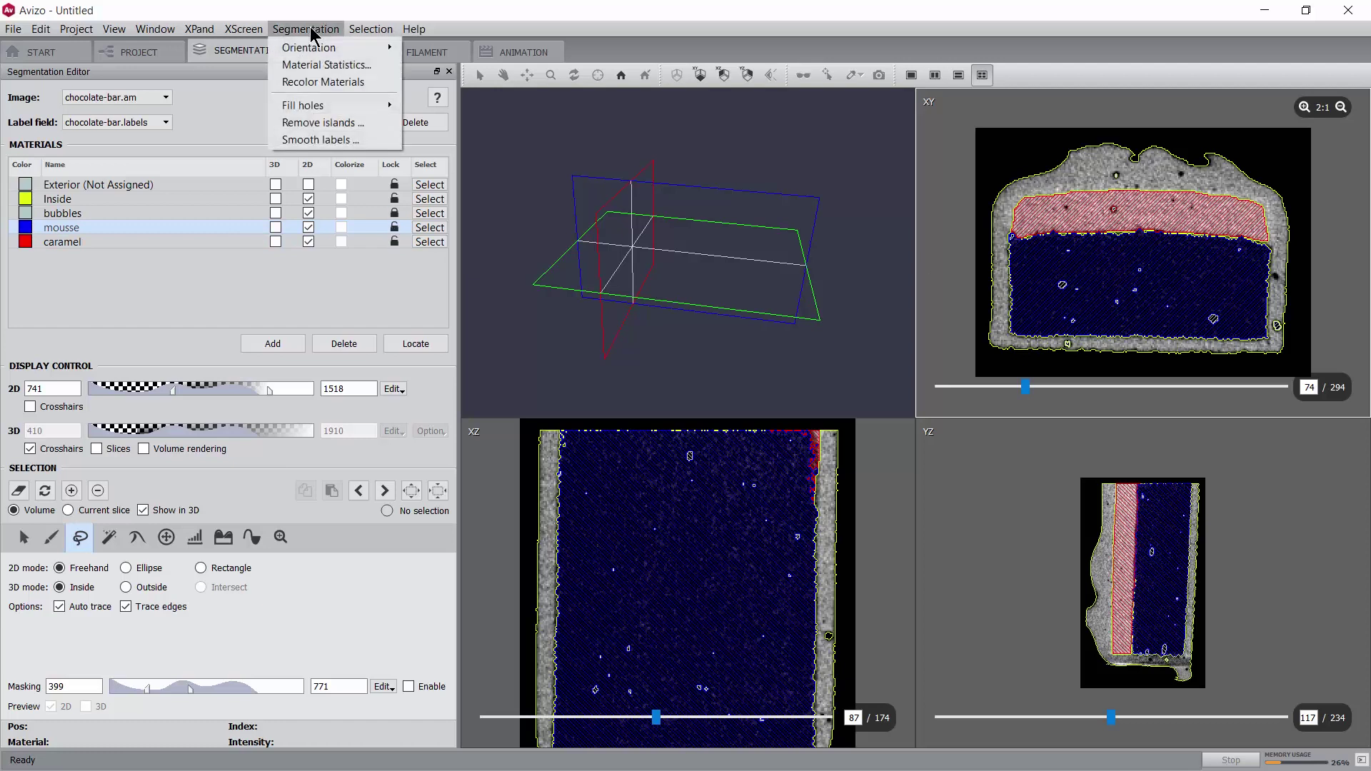
pyautogui.click(309, 140)
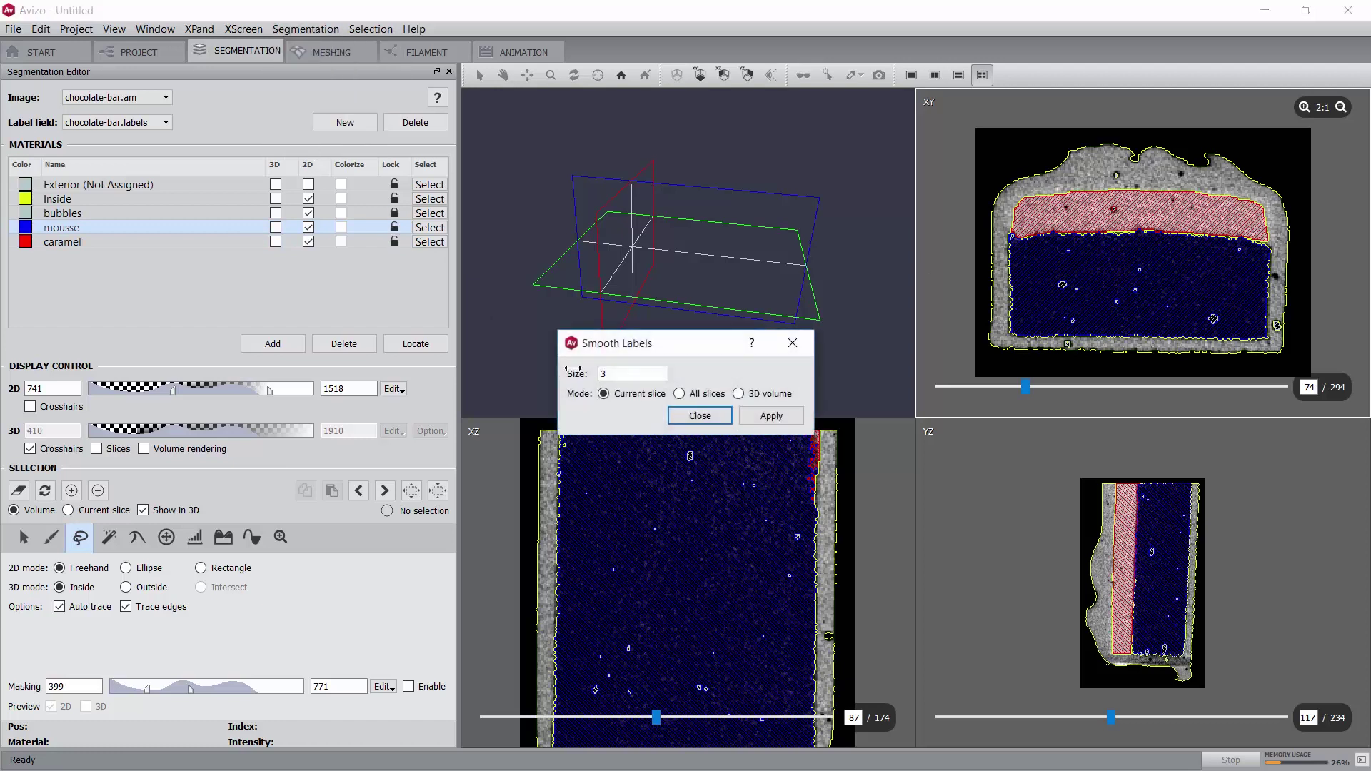
pyautogui.click(740, 394)
pyautogui.click(770, 418)
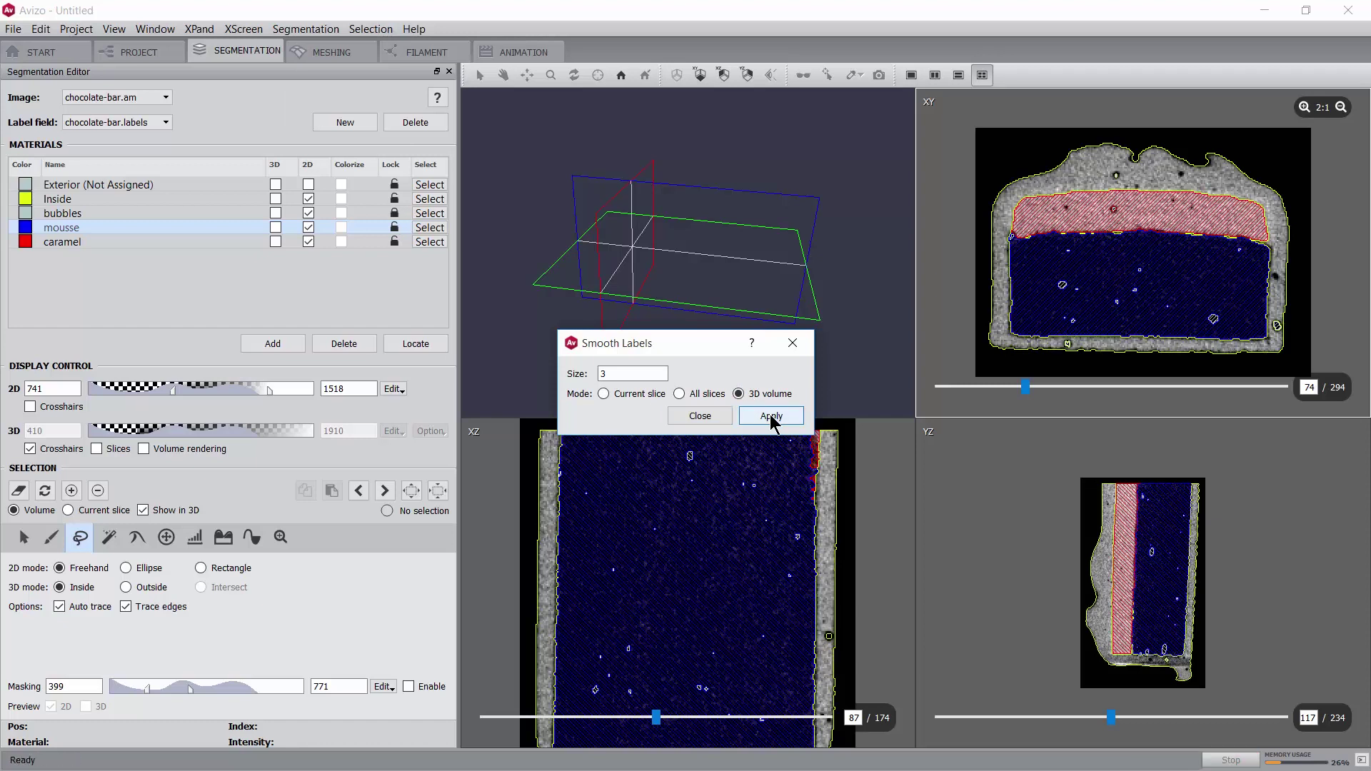
pyautogui.click(772, 416)
pyautogui.click(771, 417)
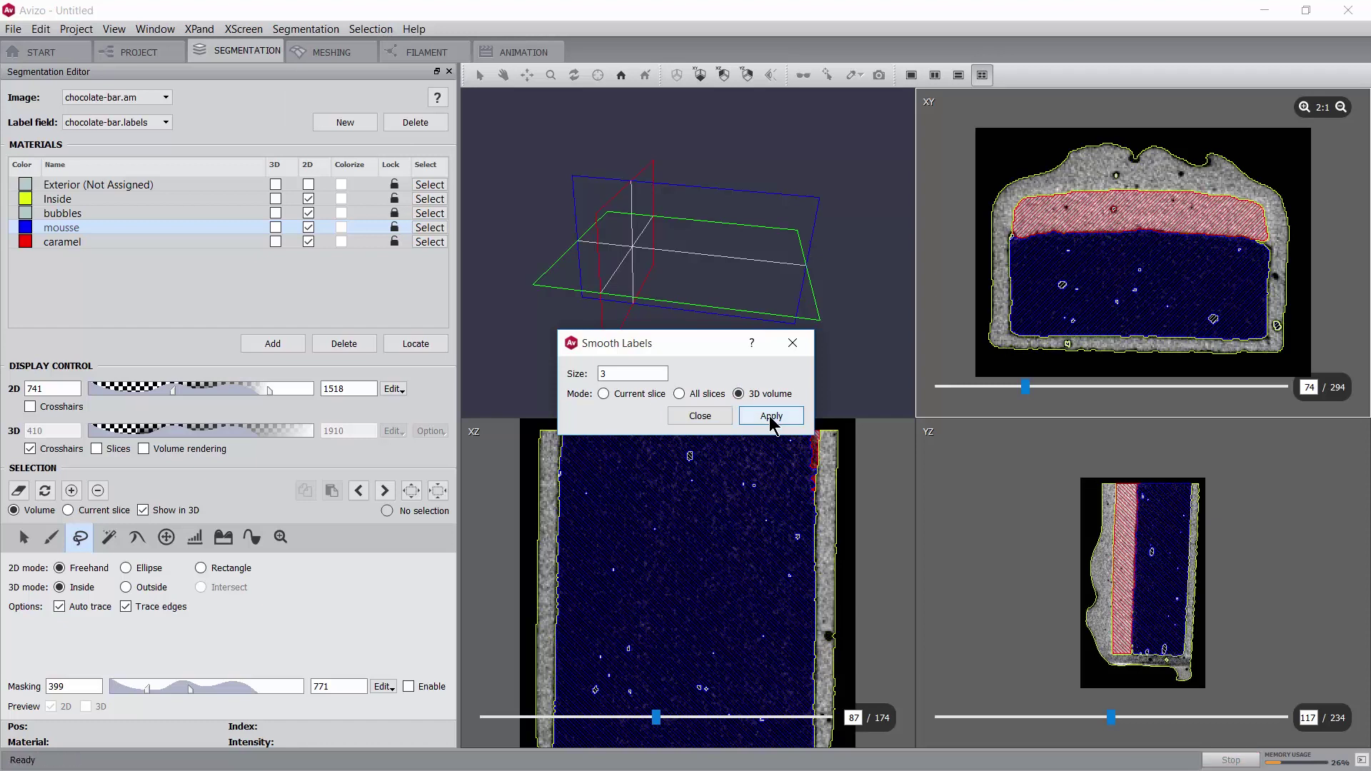
pyautogui.click(701, 417)
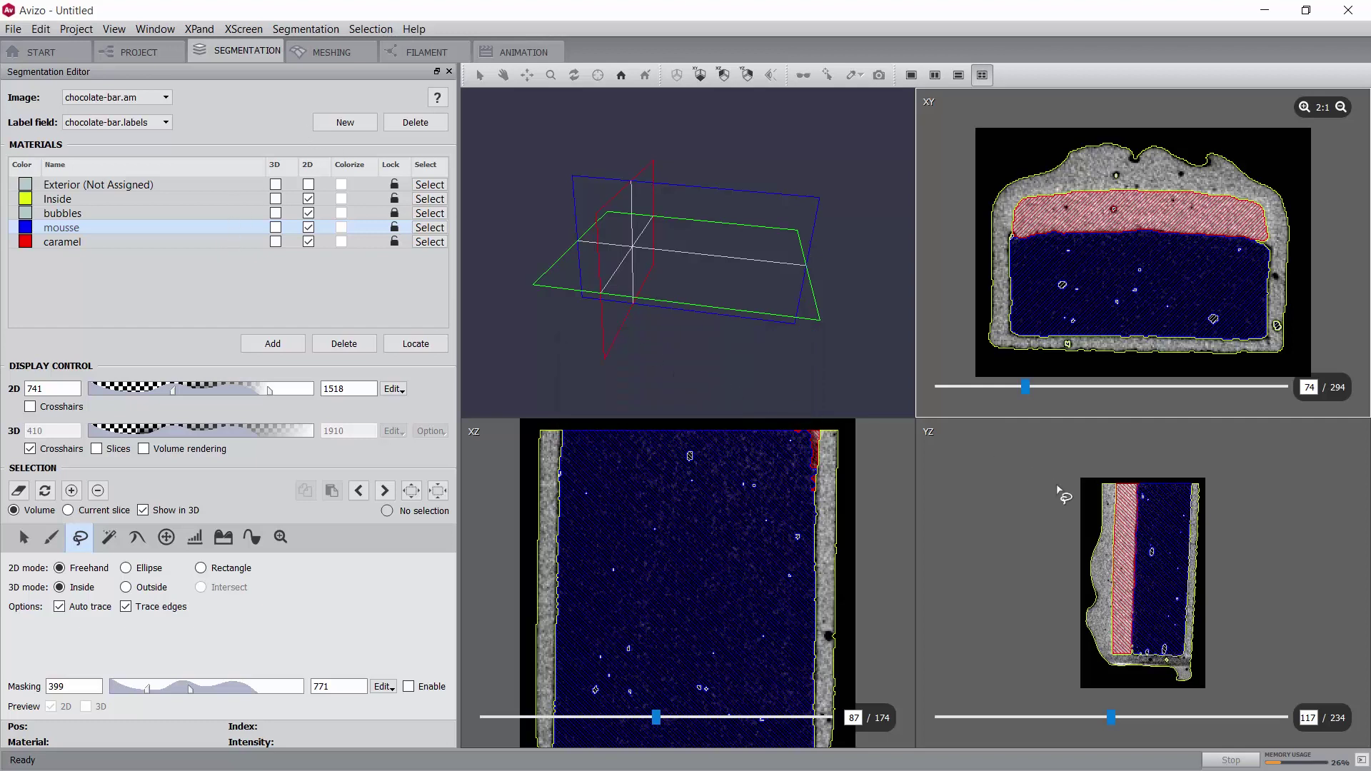
# - Reset the 2D display range to 0–1351 with Adjust range to
pyautogui.scroll(-20, 1135, 289)
pyautogui.scroll(9, 1134, 287)
pyautogui.scroll(15, 1134, 287)
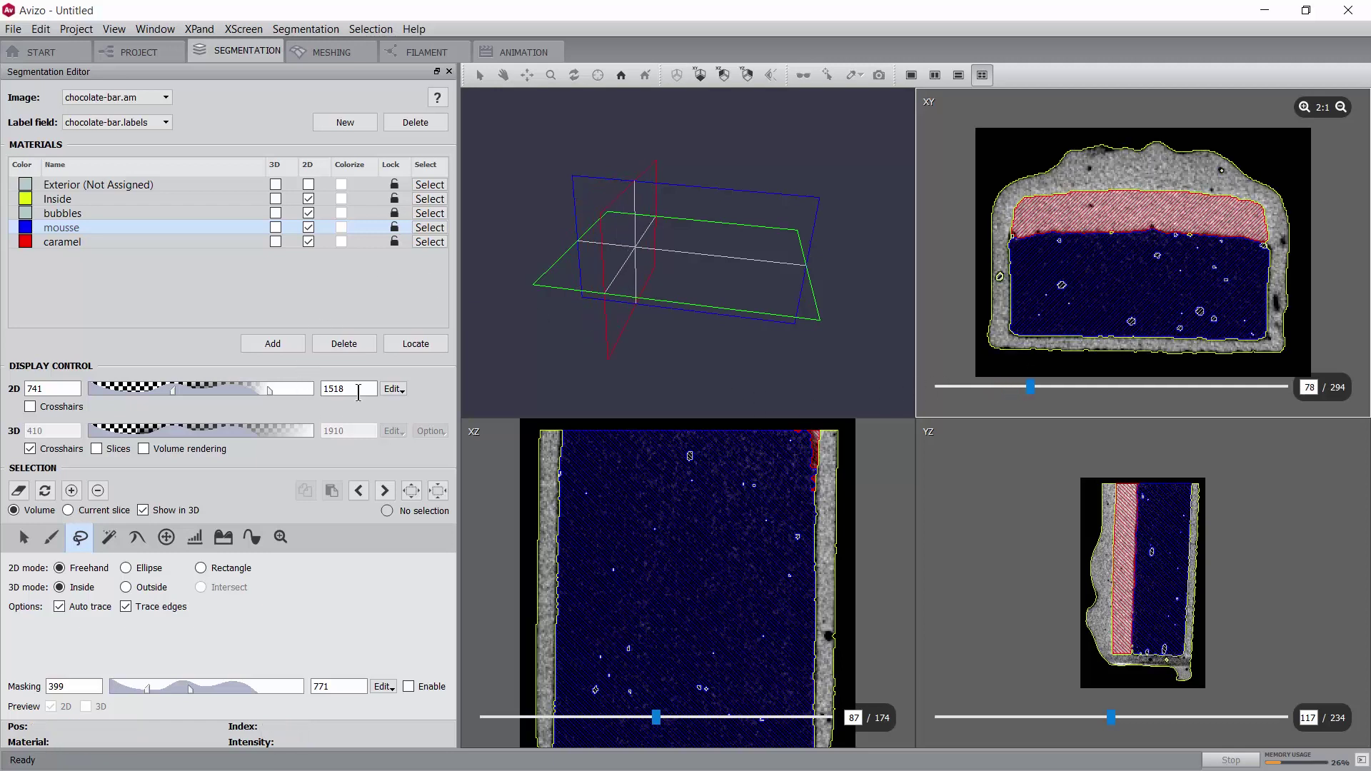
pyautogui.click(392, 388)
pyautogui.moveTo(457, 404)
pyautogui.click(537, 432)
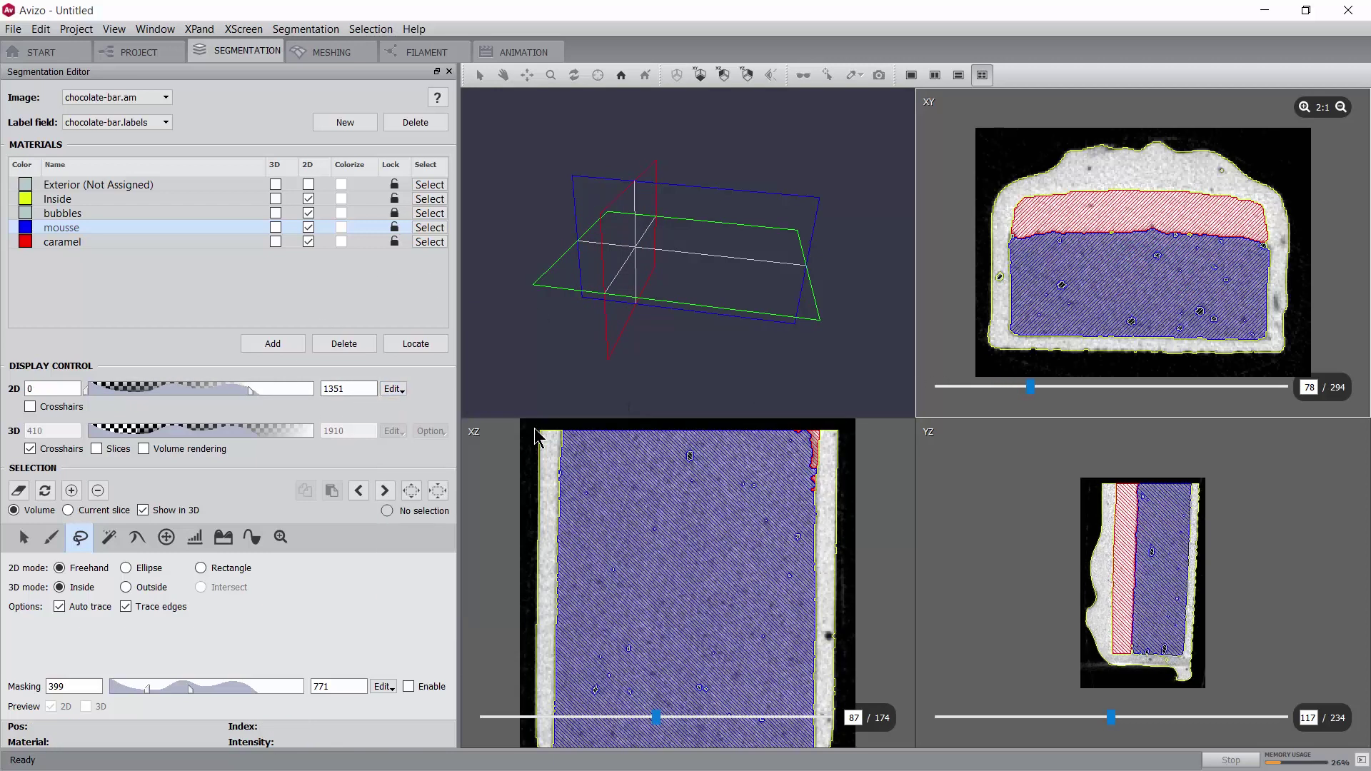
# - In Project view, attach a Color Wash to the Ortho Slice using chocolate-bar.labels as data
pyautogui.click(153, 57)
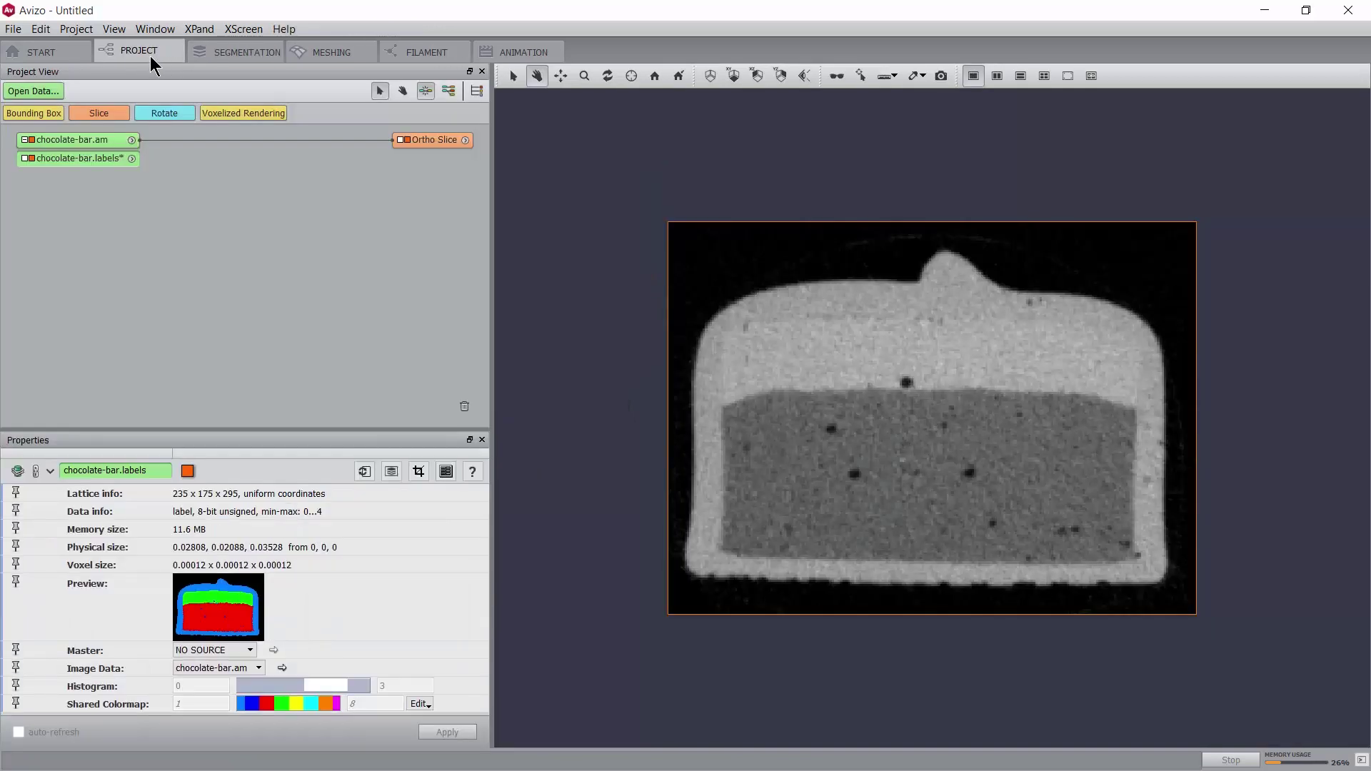
pyautogui.click(429, 140)
pyautogui.moveTo(428, 140); pyautogui.dragTo(376, 136)
pyautogui.click(105, 158)
pyautogui.rightClick(391, 138)
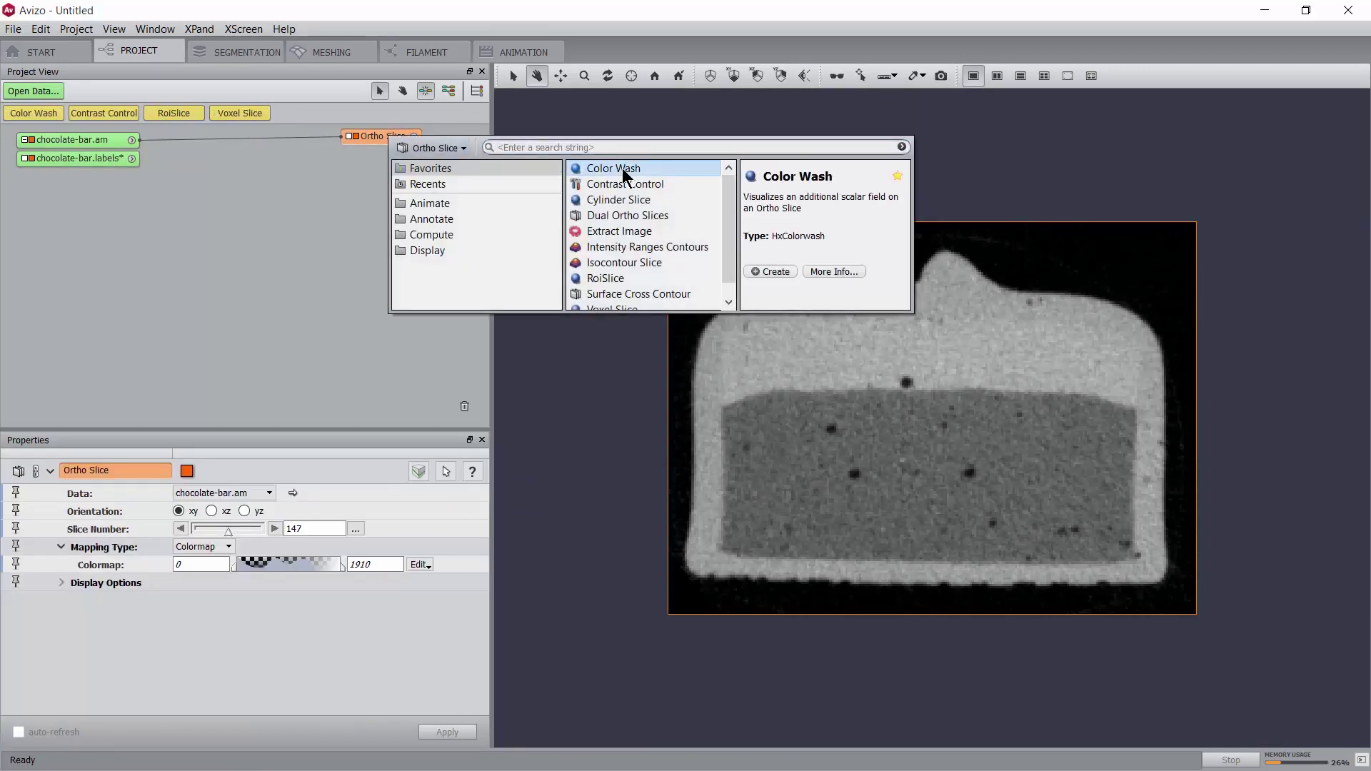
pyautogui.doubleClick(623, 169)
pyautogui.click(348, 155)
pyautogui.click(372, 158)
pyautogui.click(98, 166)
# - Create a Voxelized Rendering of chocolate-bar.labels and view it at an oblique angle
pyautogui.rightClick(95, 167)
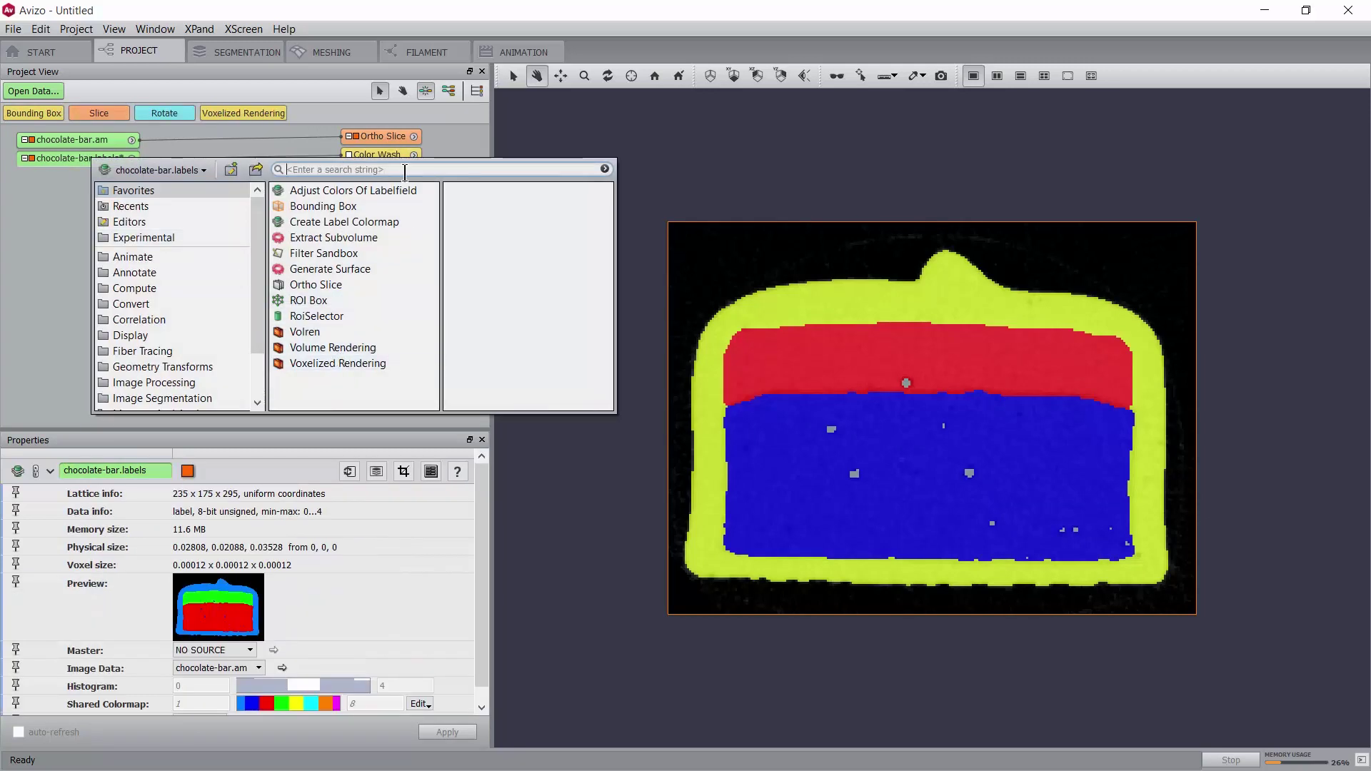
pyautogui.click(341, 363)
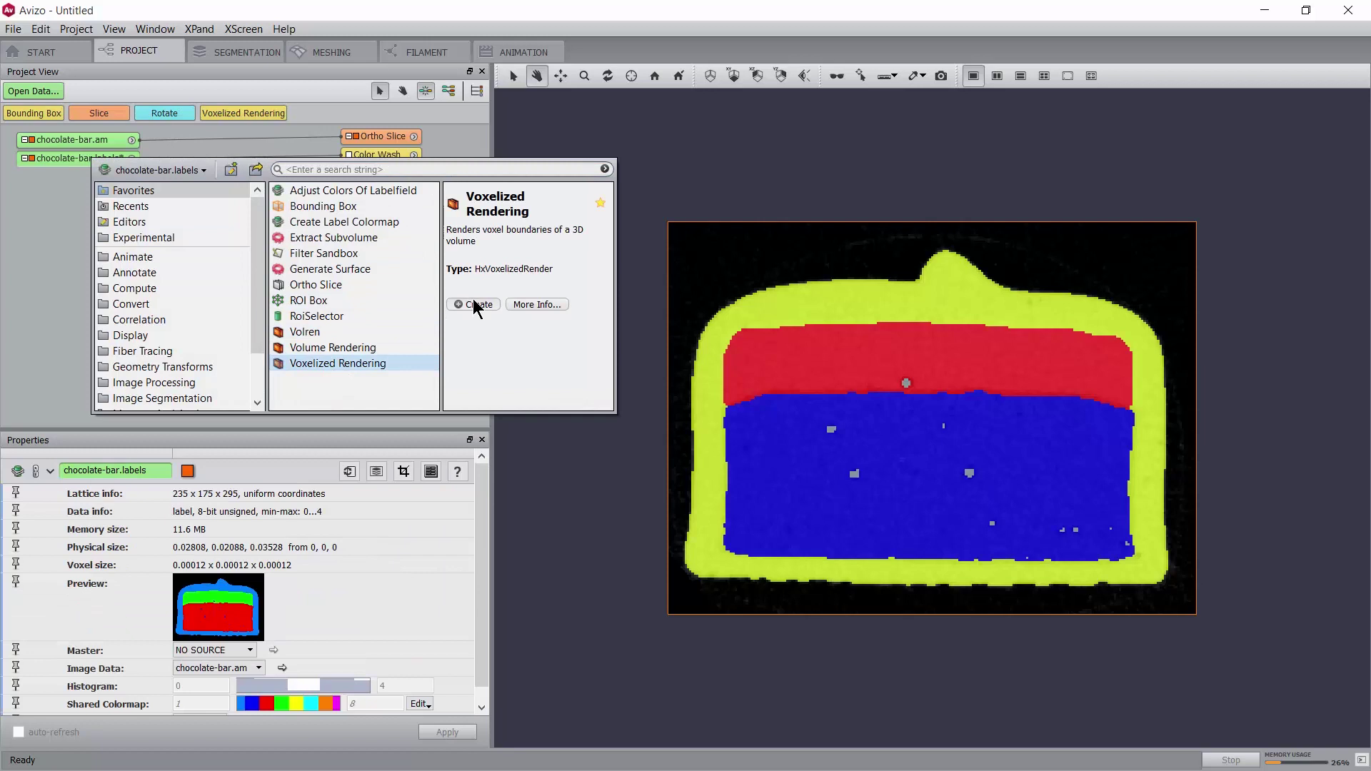
pyautogui.click(475, 304)
pyautogui.moveTo(714, 331); pyautogui.dragTo(821, 400)
pyautogui.scroll(-3, 963, 423)
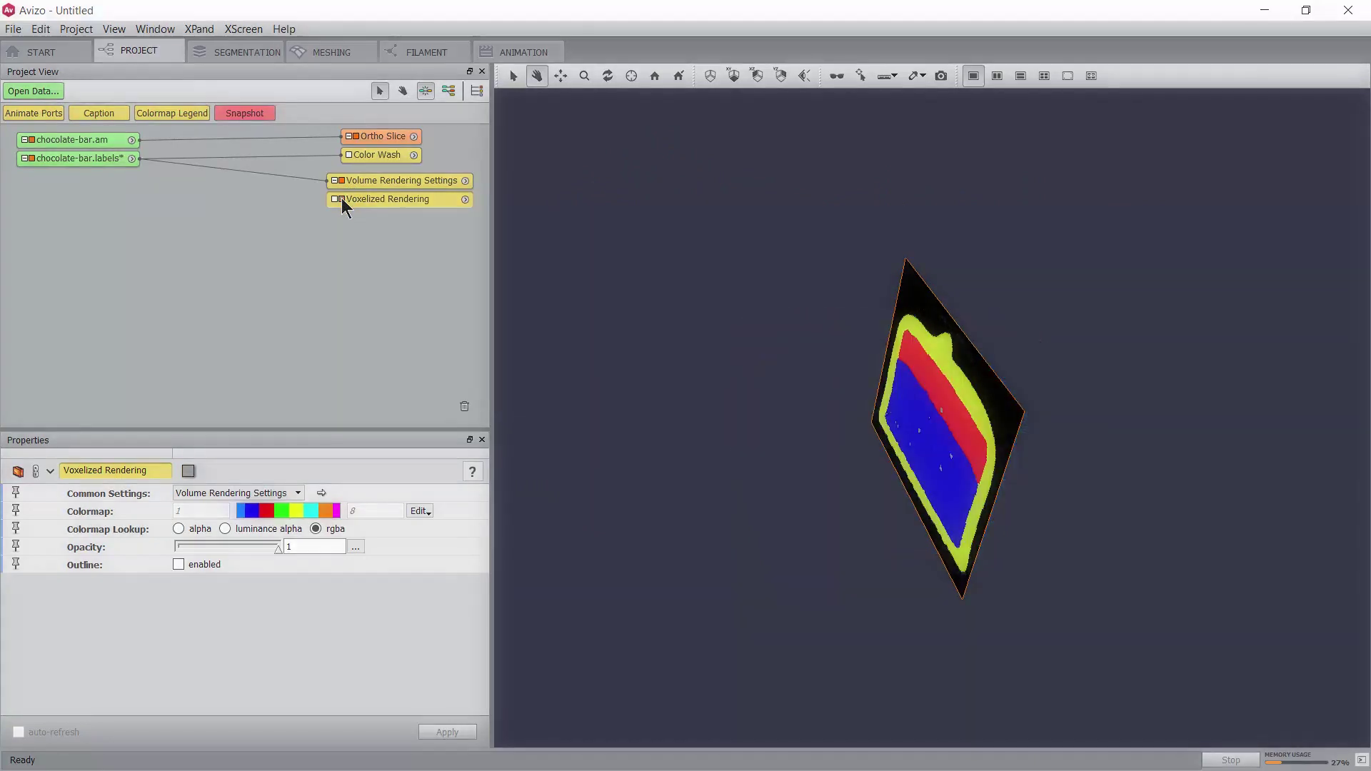